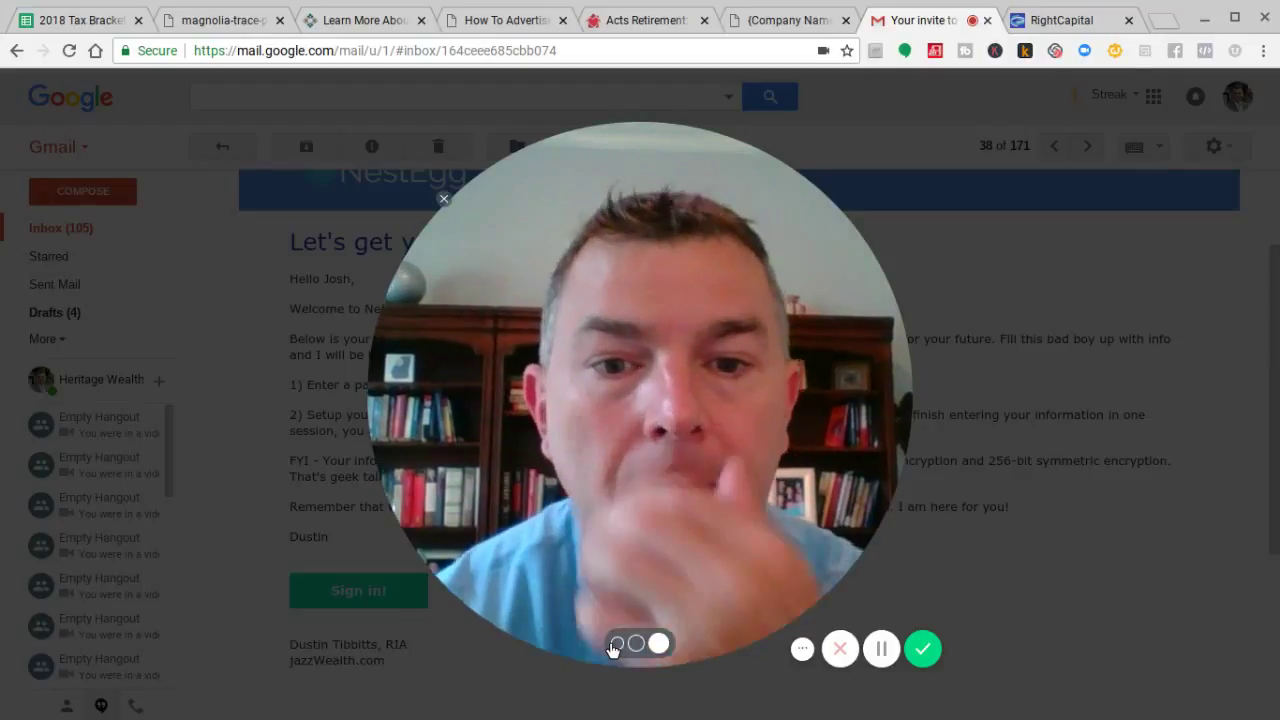
click(616, 645)
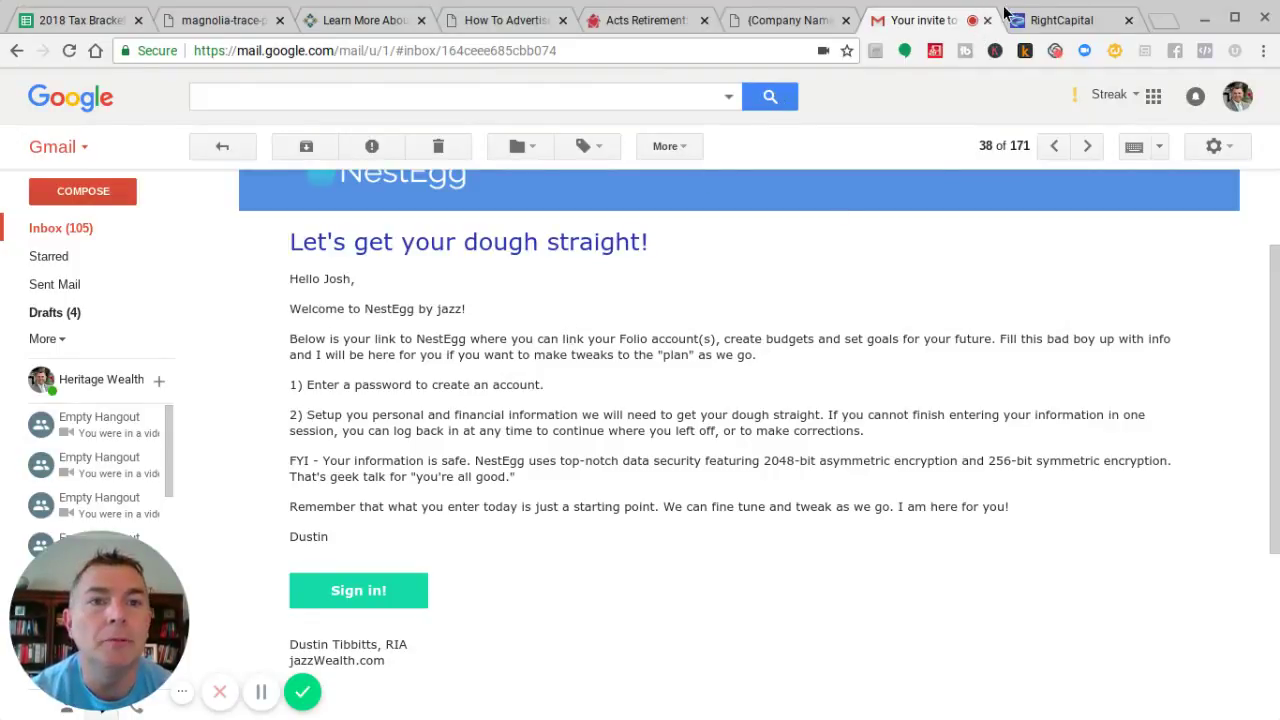
- Switch to RightCapital and set the client's residence state to Georgia in the family profile, saving the change
click(1044, 27)
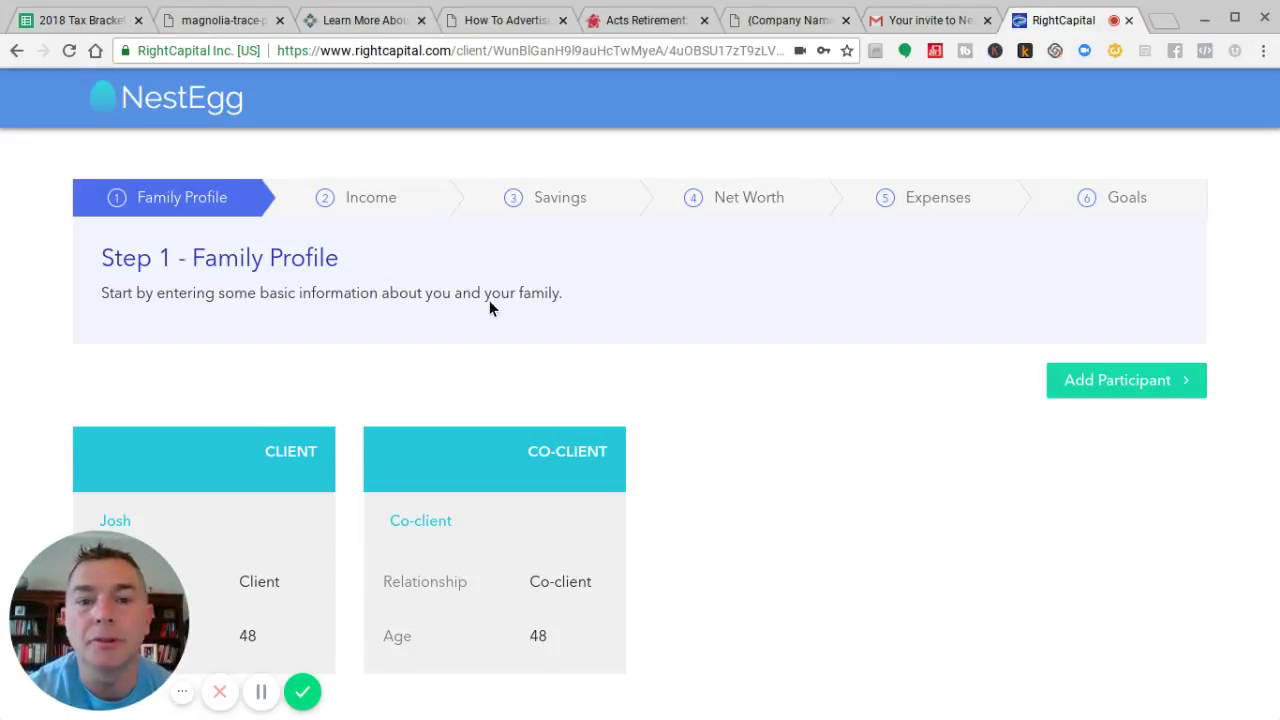
scroll(784, 465, down, 2)
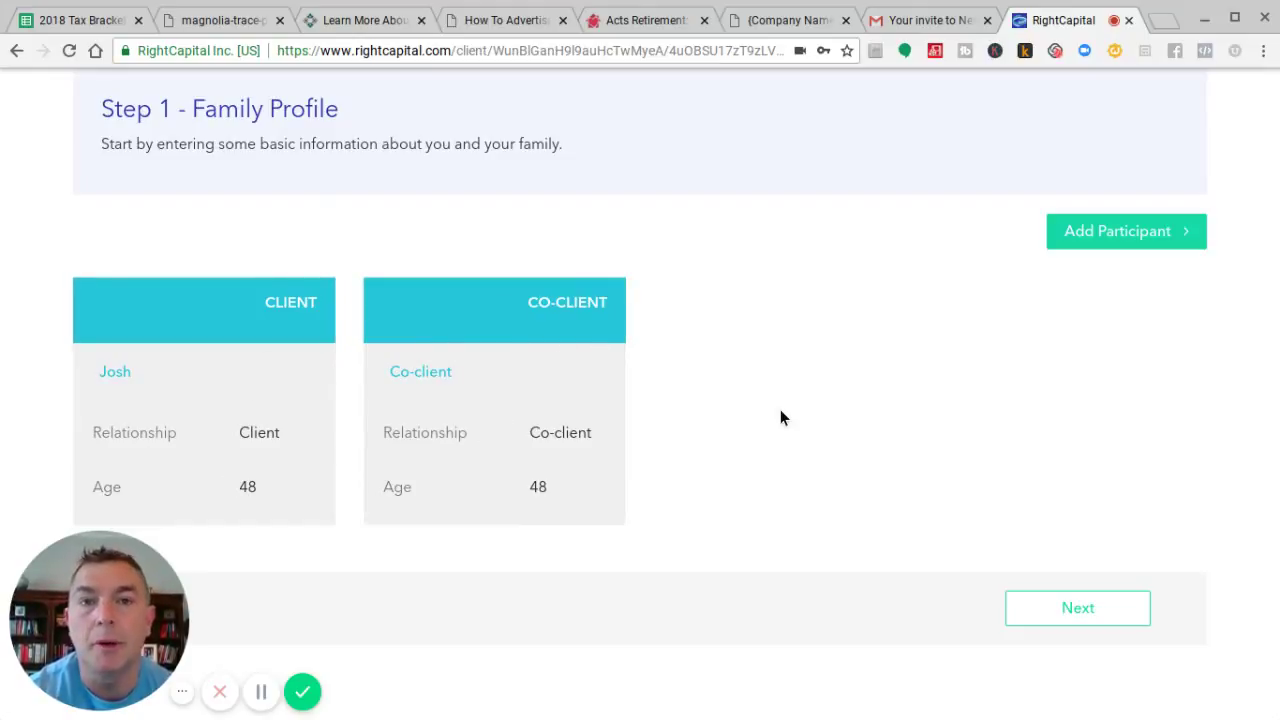
click(234, 432)
scroll(866, 340, down, 3)
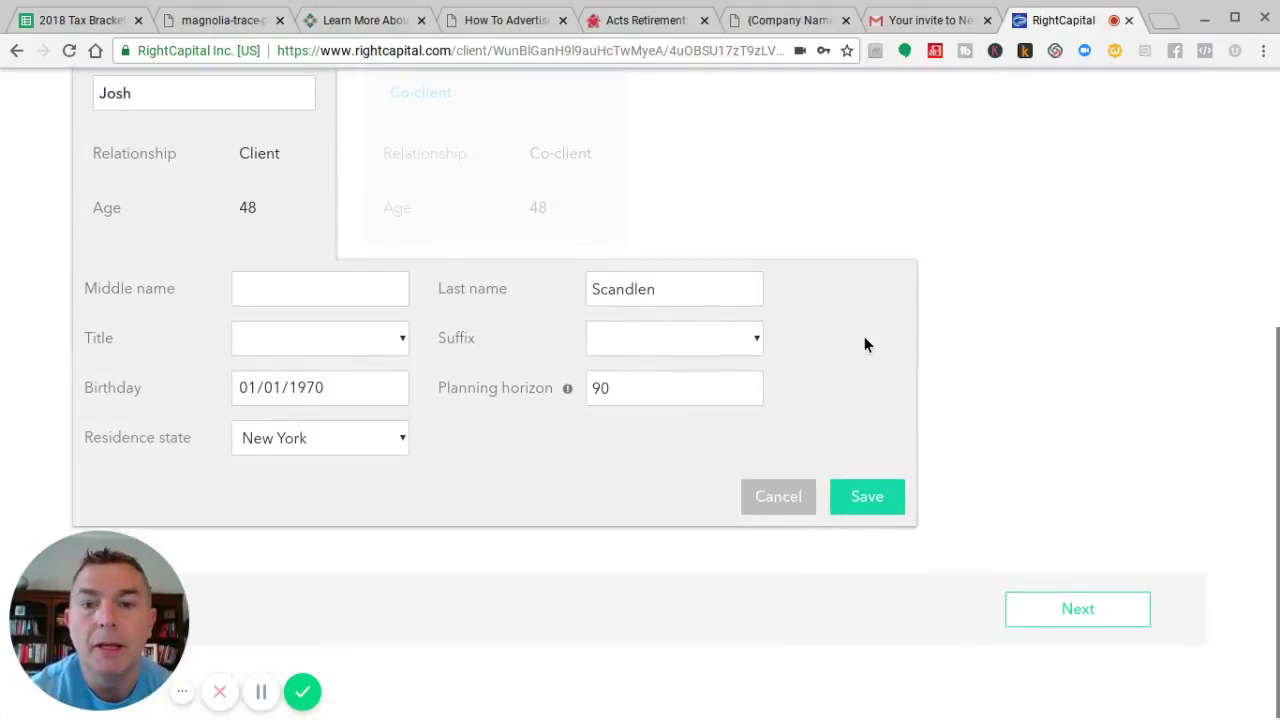
click(335, 437)
scroll(330, 193, up, 3)
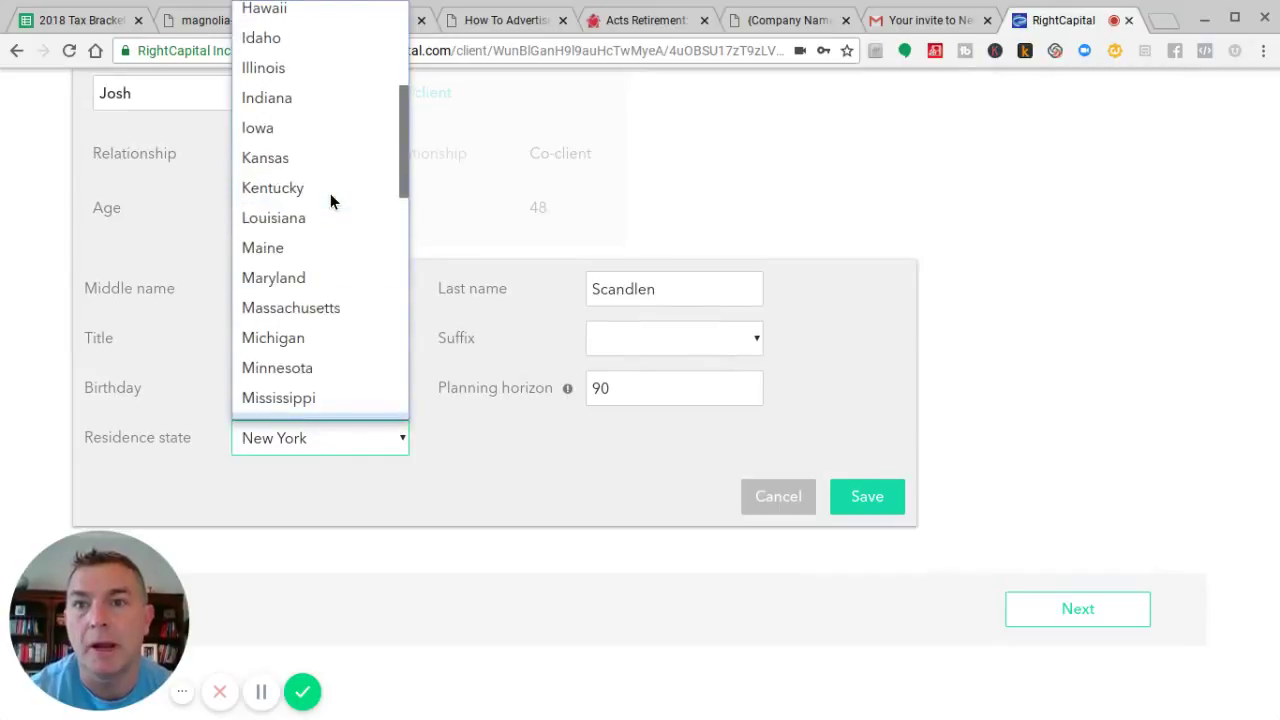
scroll(330, 195, up, 2)
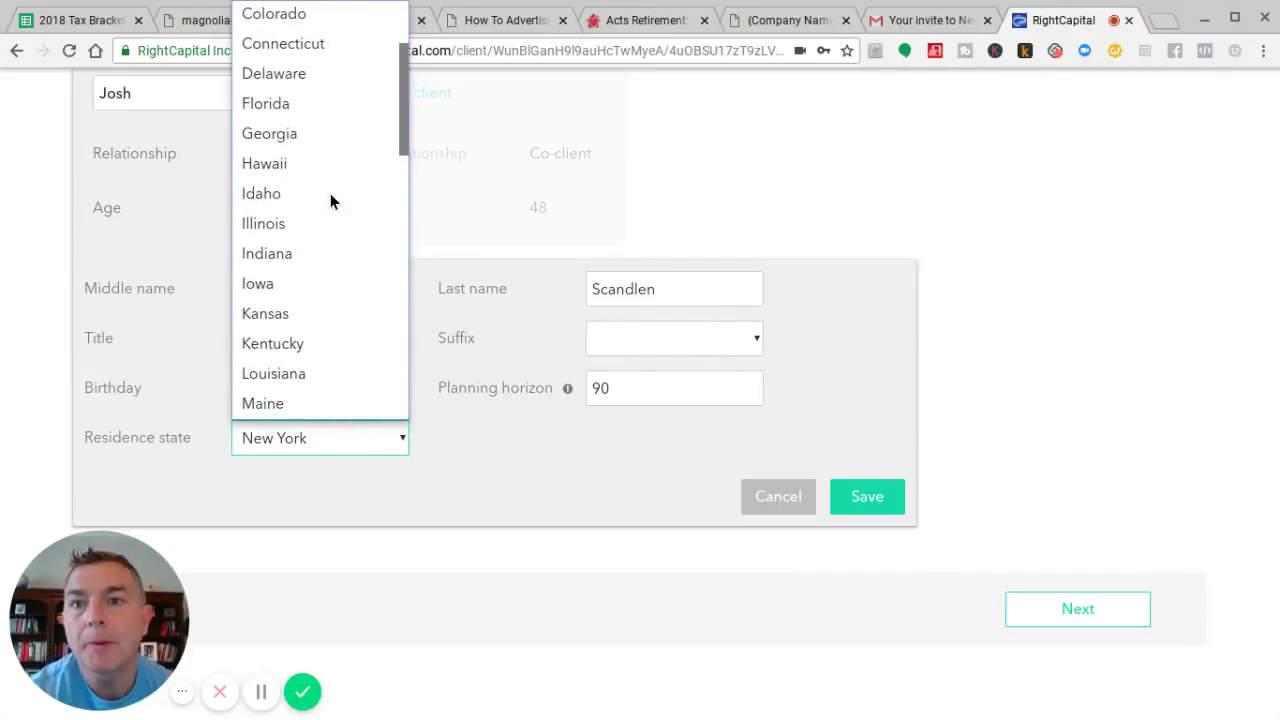
click(315, 135)
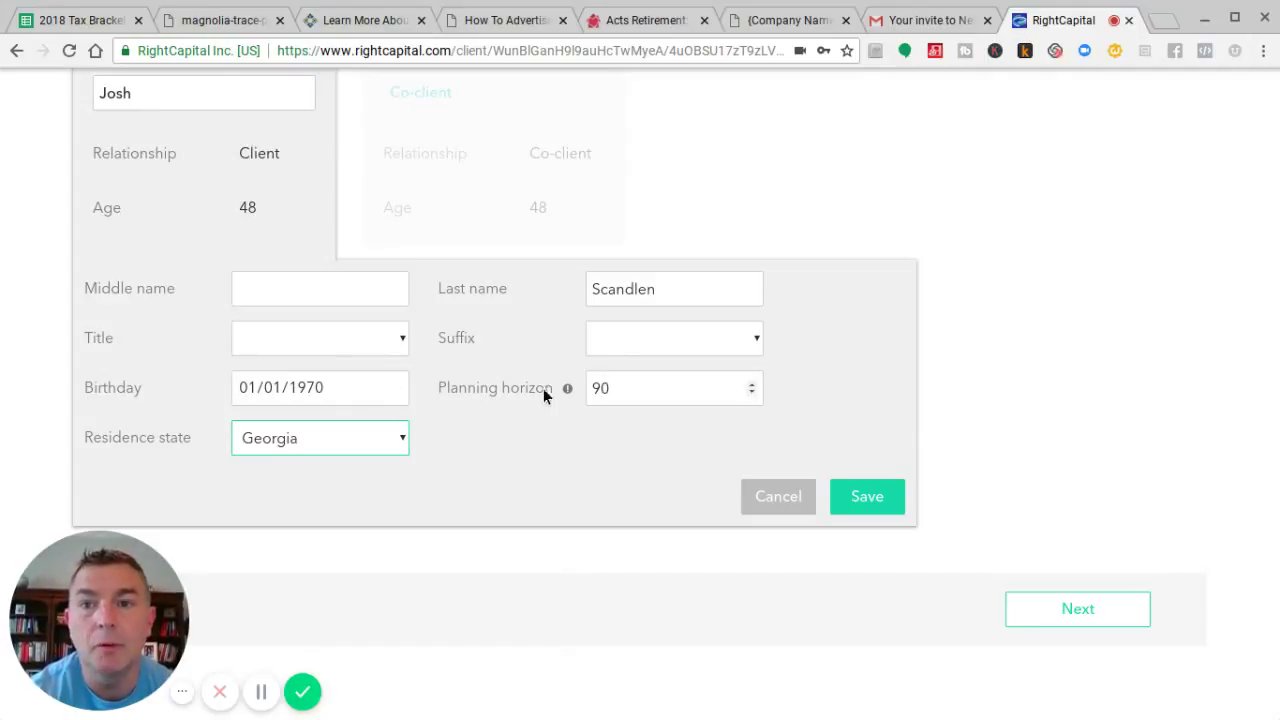
scroll(546, 480, up, 1)
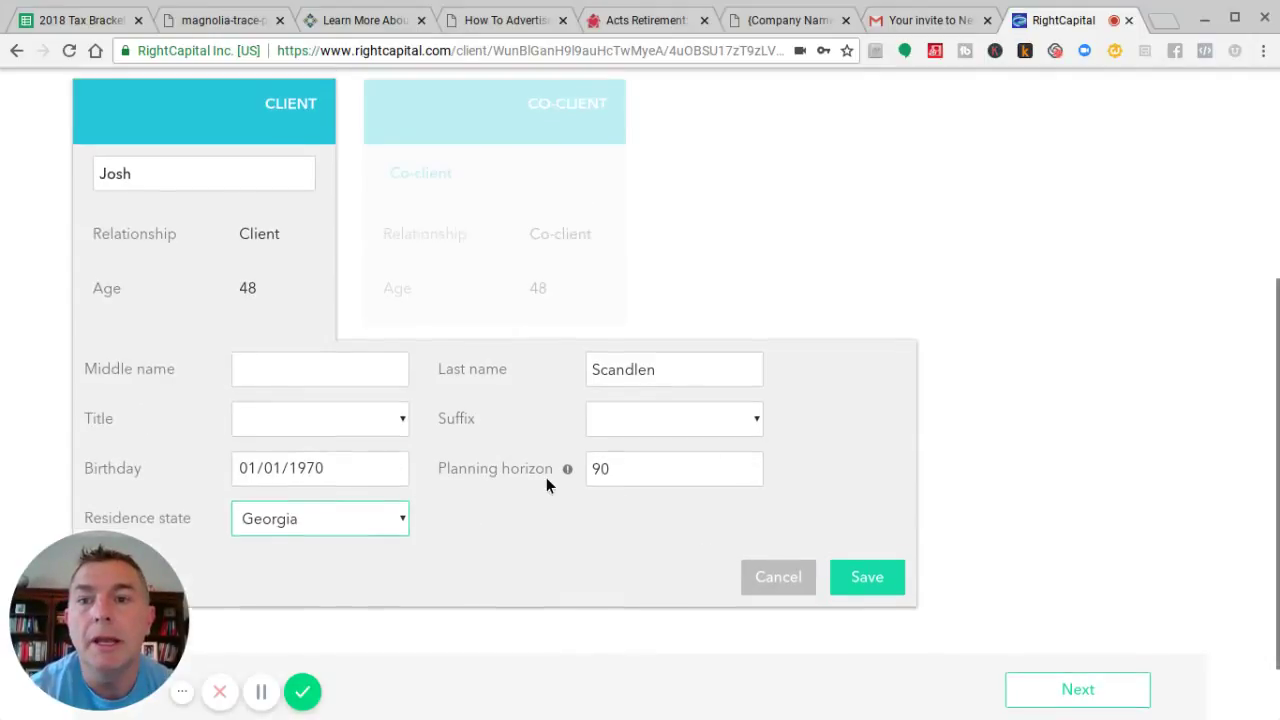
click(889, 588)
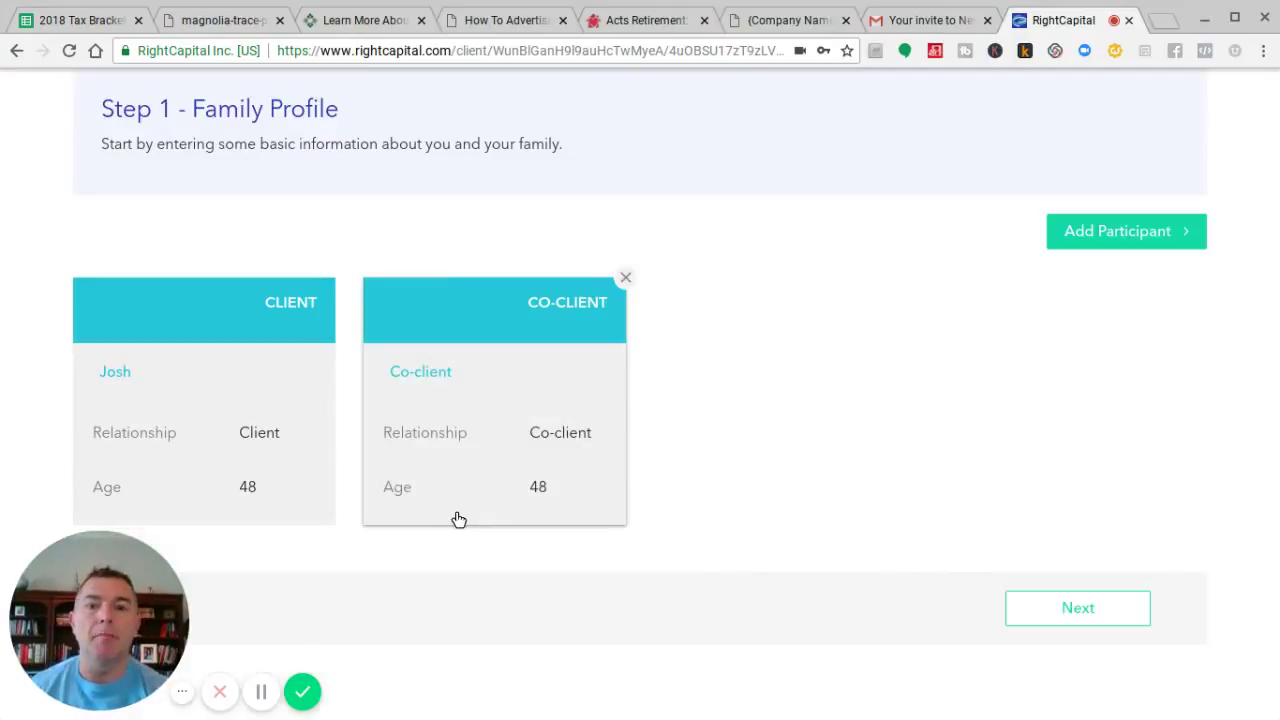
- Enter the co-client's first name, update the year of their birthday, and save the co-client's profile
click(468, 498)
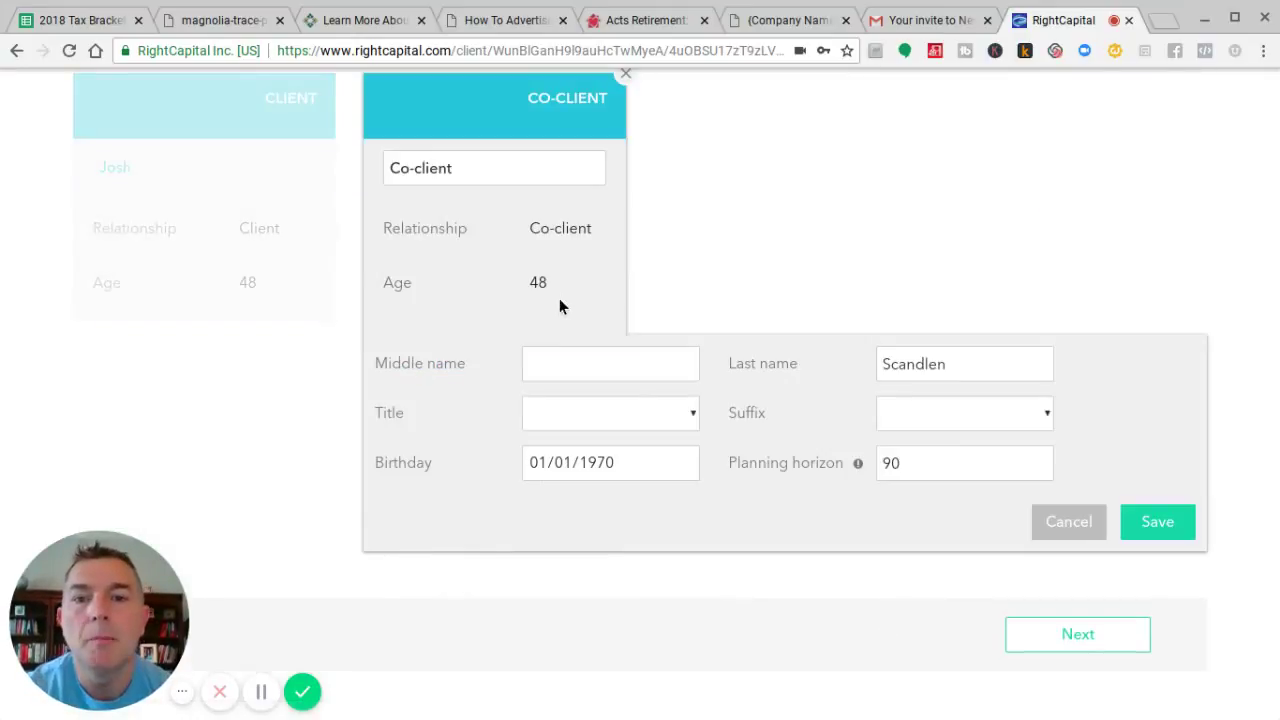
triple_click(508, 167)
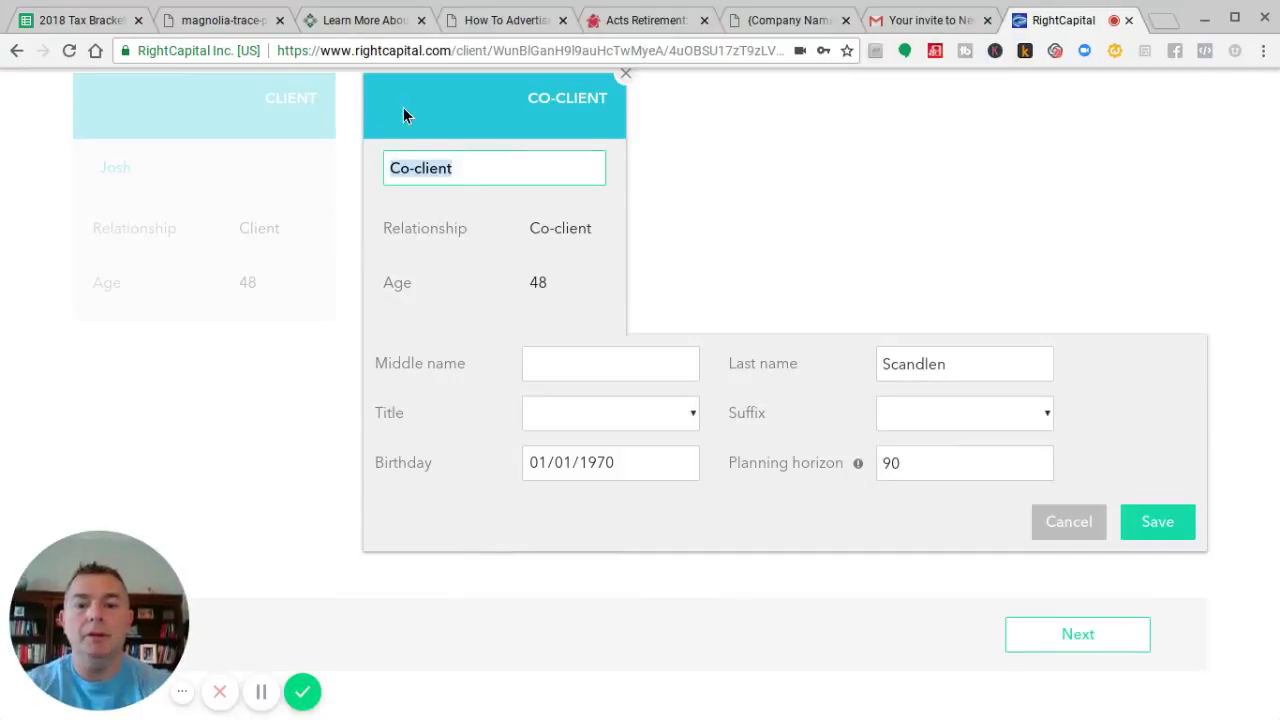
text(Charlotte)
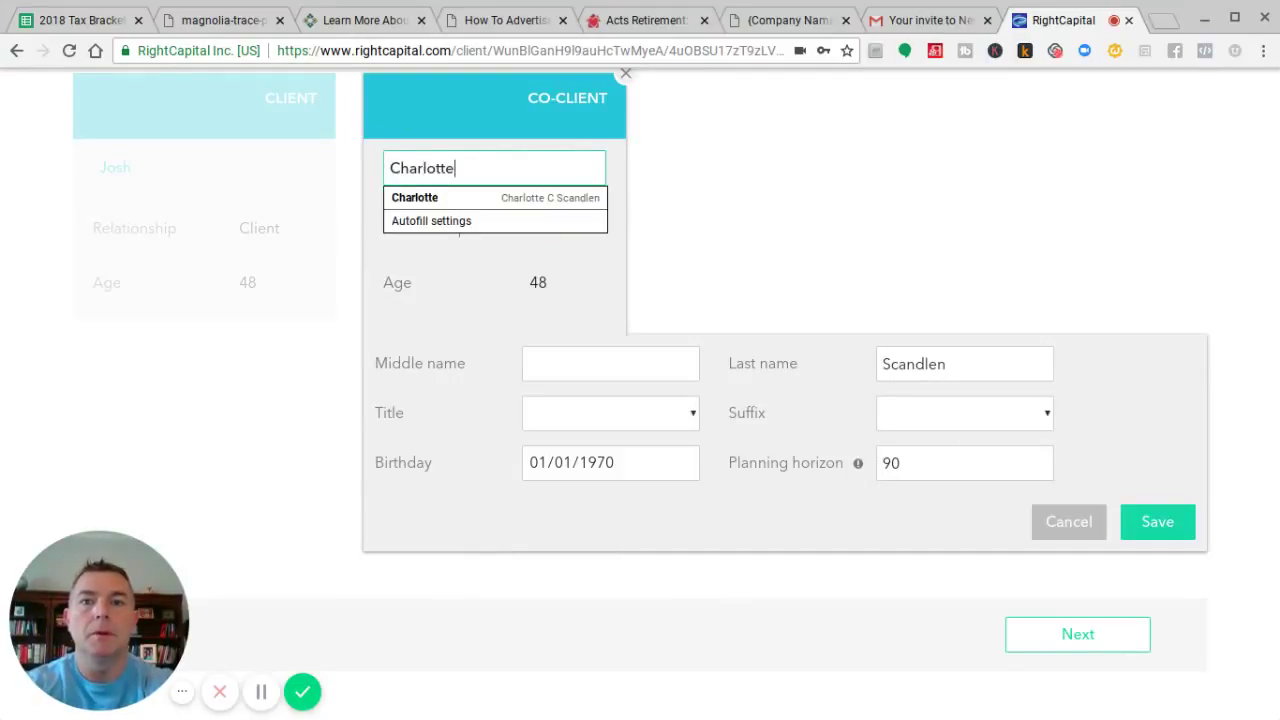
key(Tab)
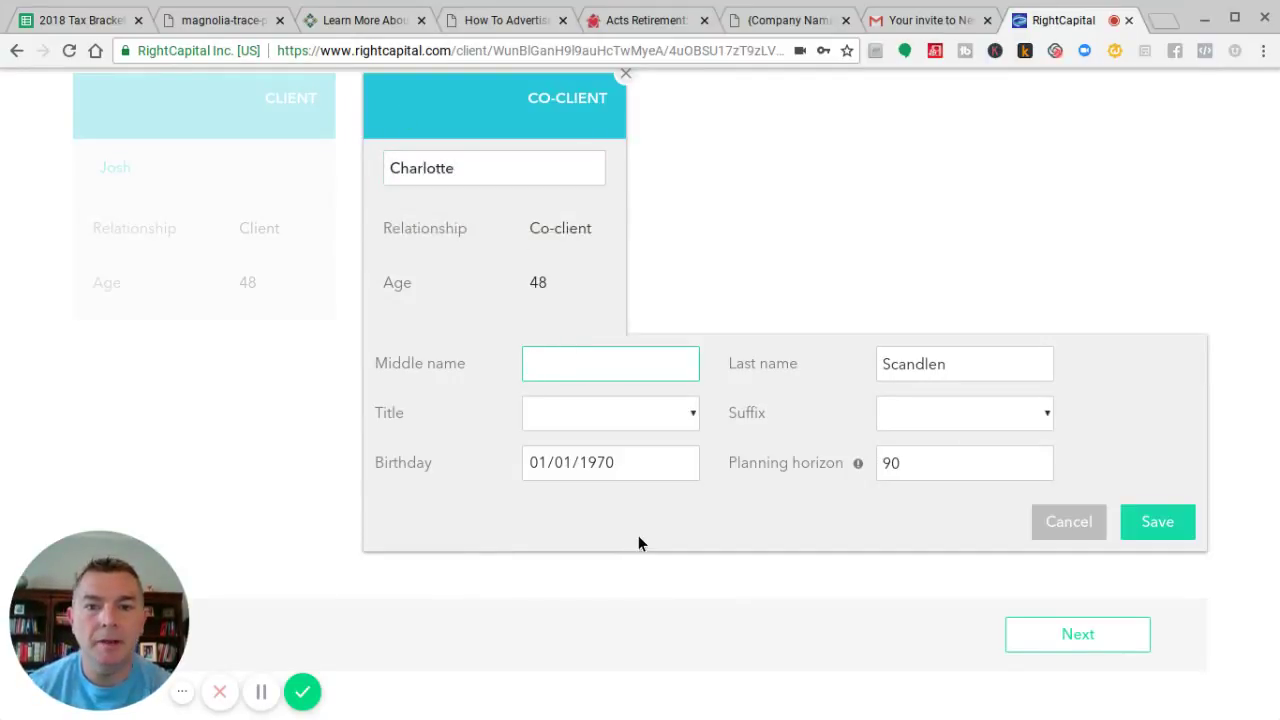
click(657, 466)
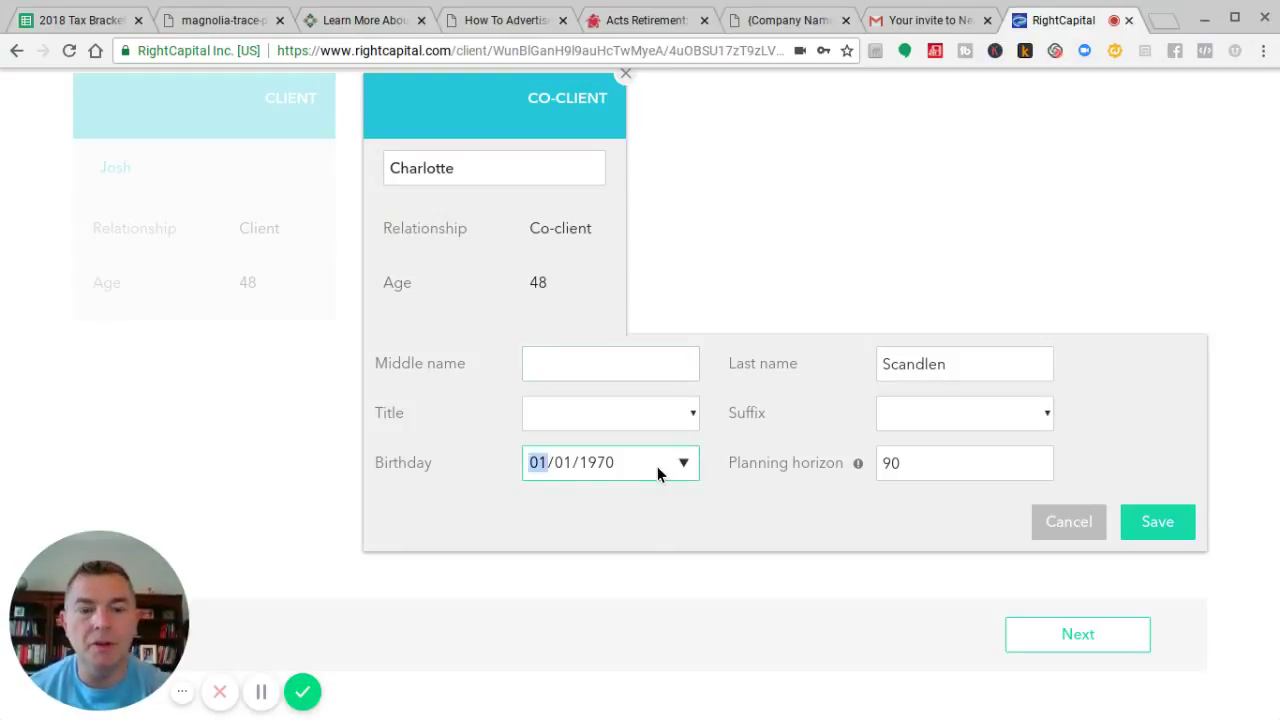
key(Tab)
key(Tab)
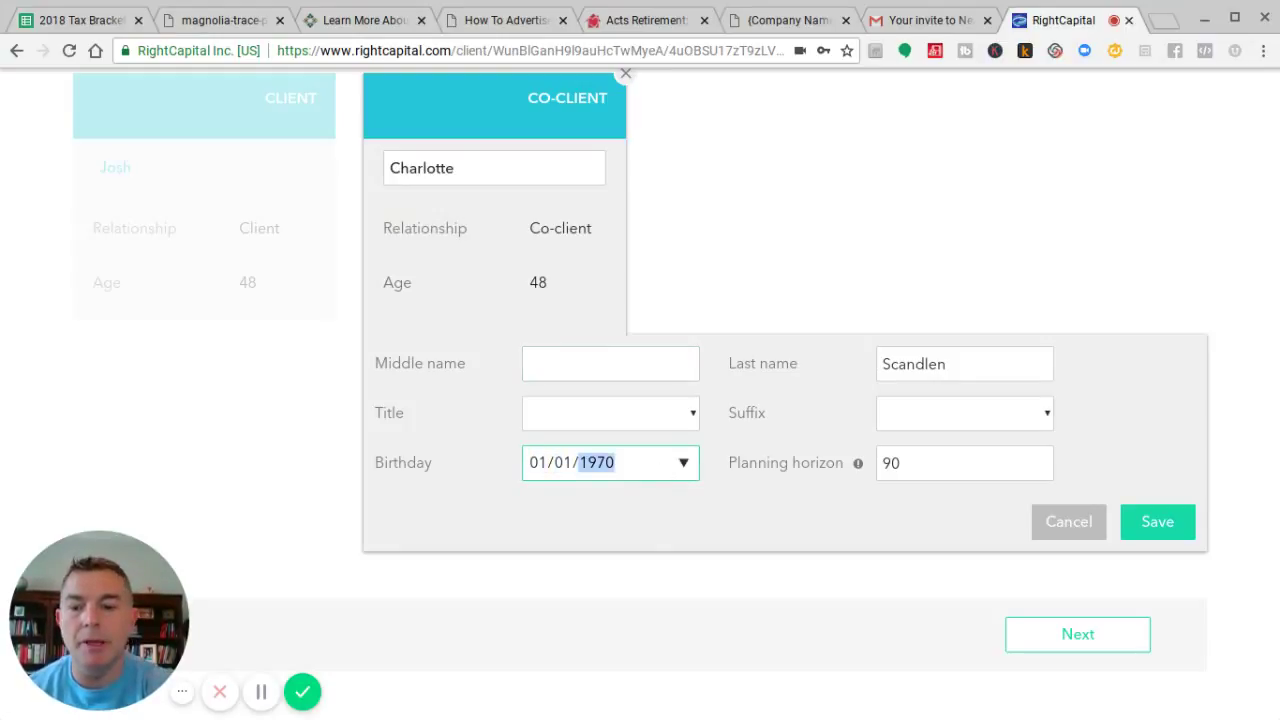
text(1974)
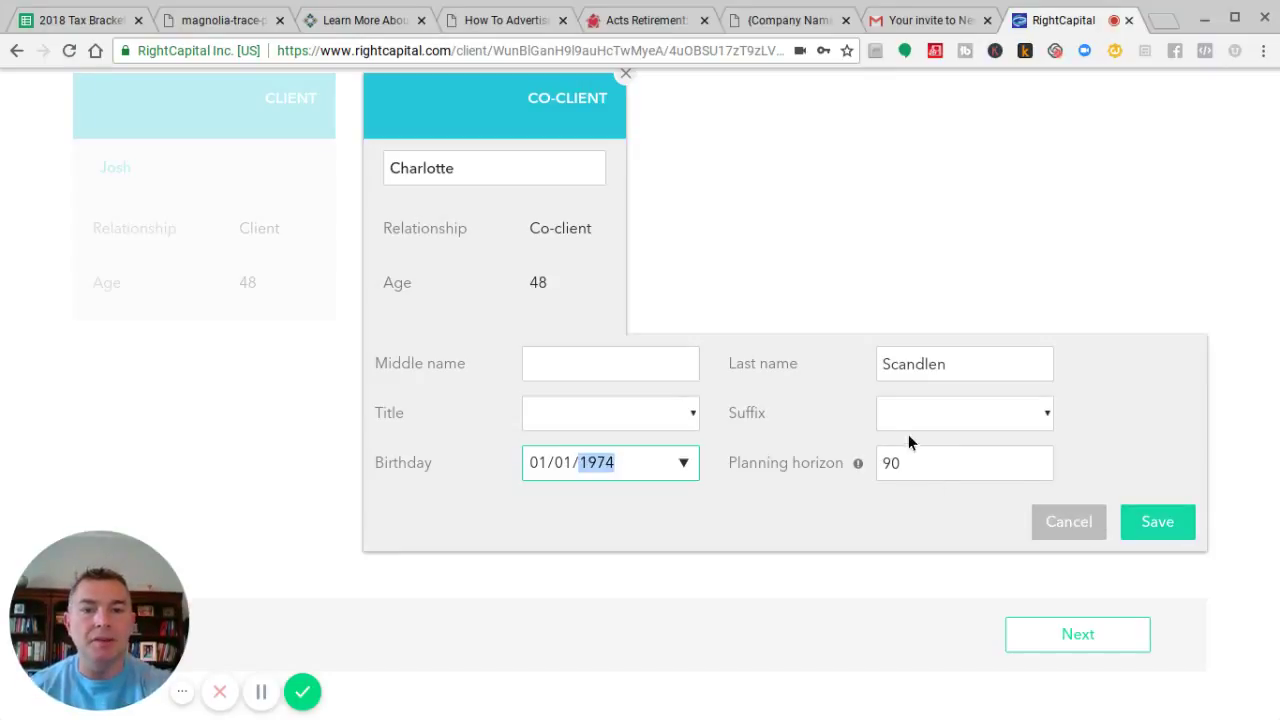
click(1146, 522)
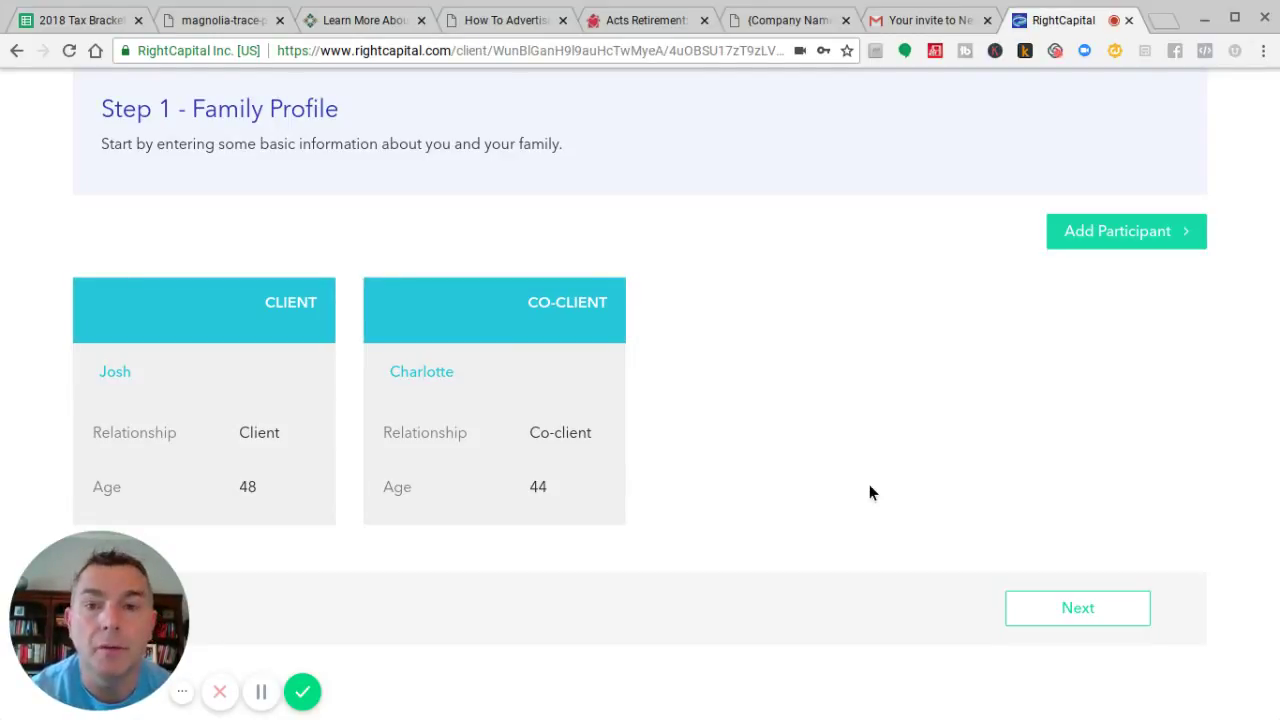
- Check which relationship types are offered for adding another participant to the family profile
scroll(869, 484, up, 2)
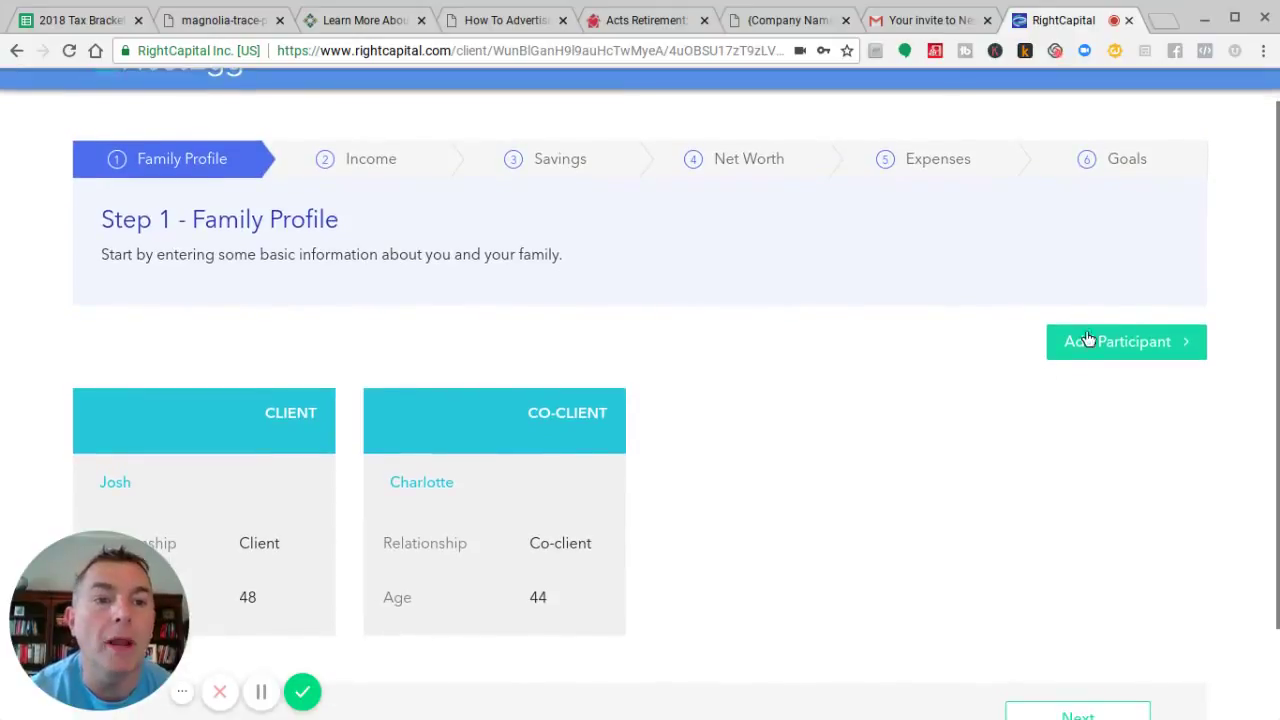
click(1097, 340)
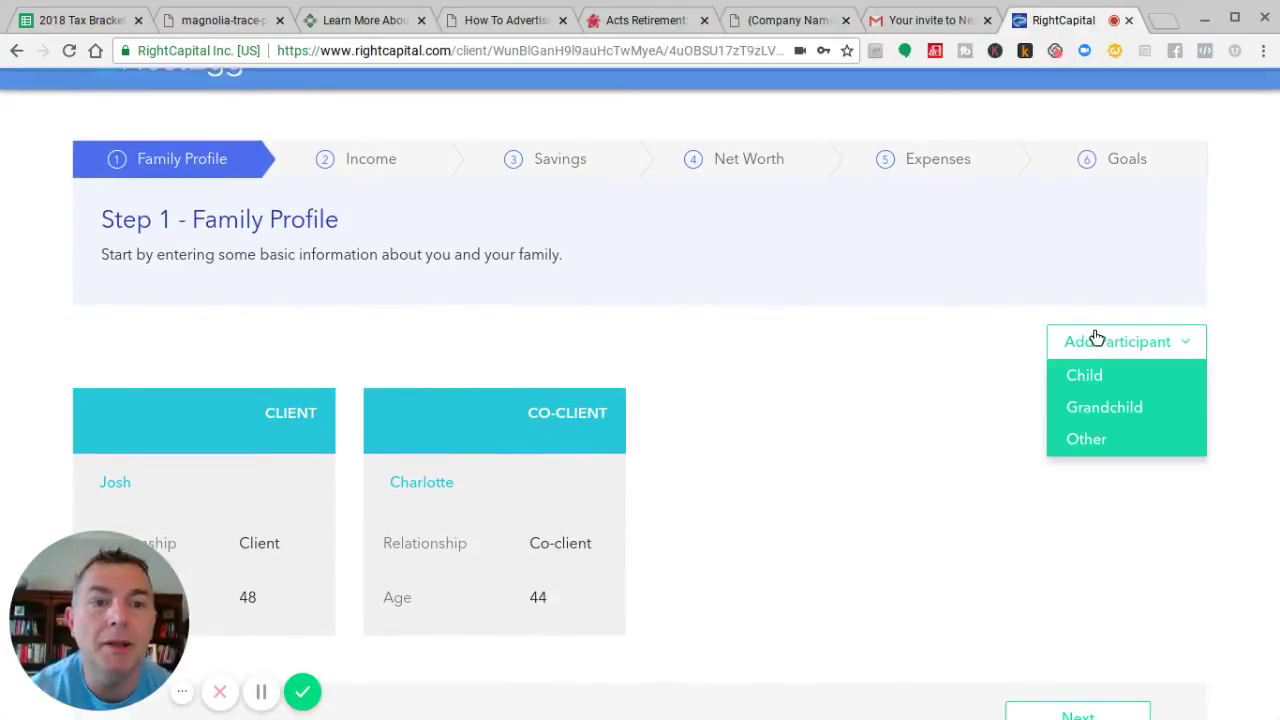
click(926, 458)
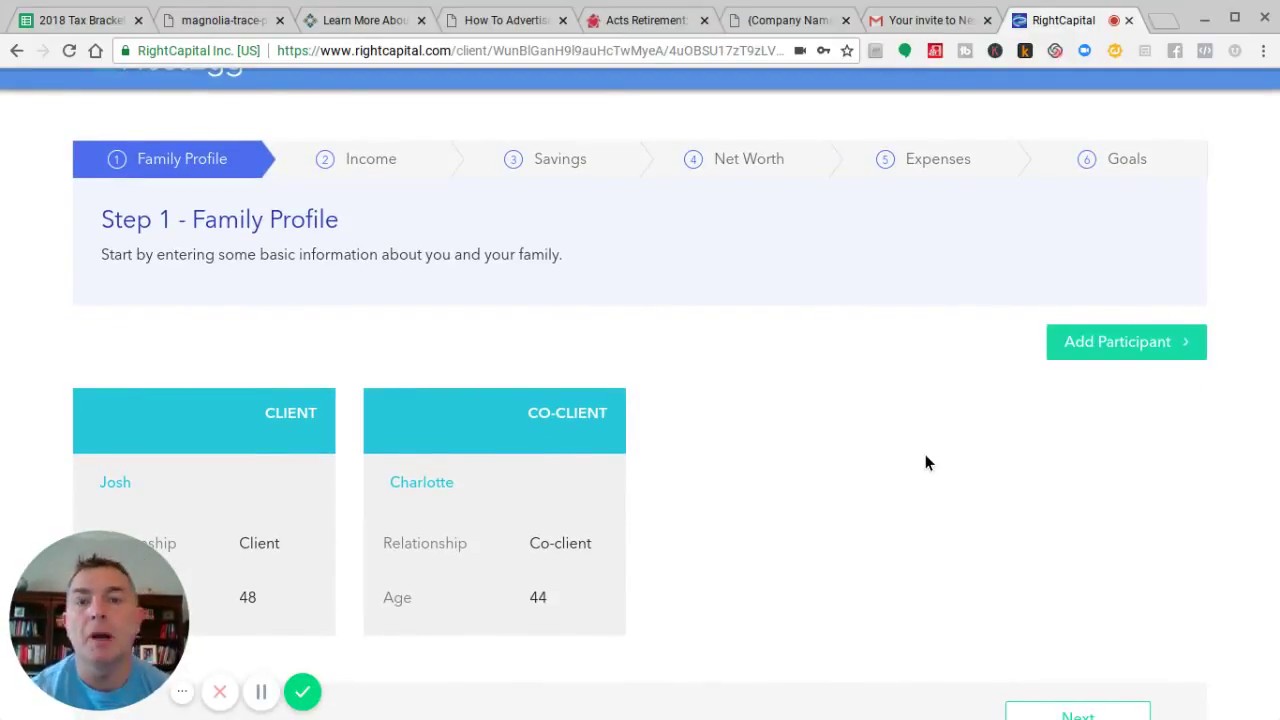
scroll(926, 460, down, 2)
scroll(926, 460, up, 2)
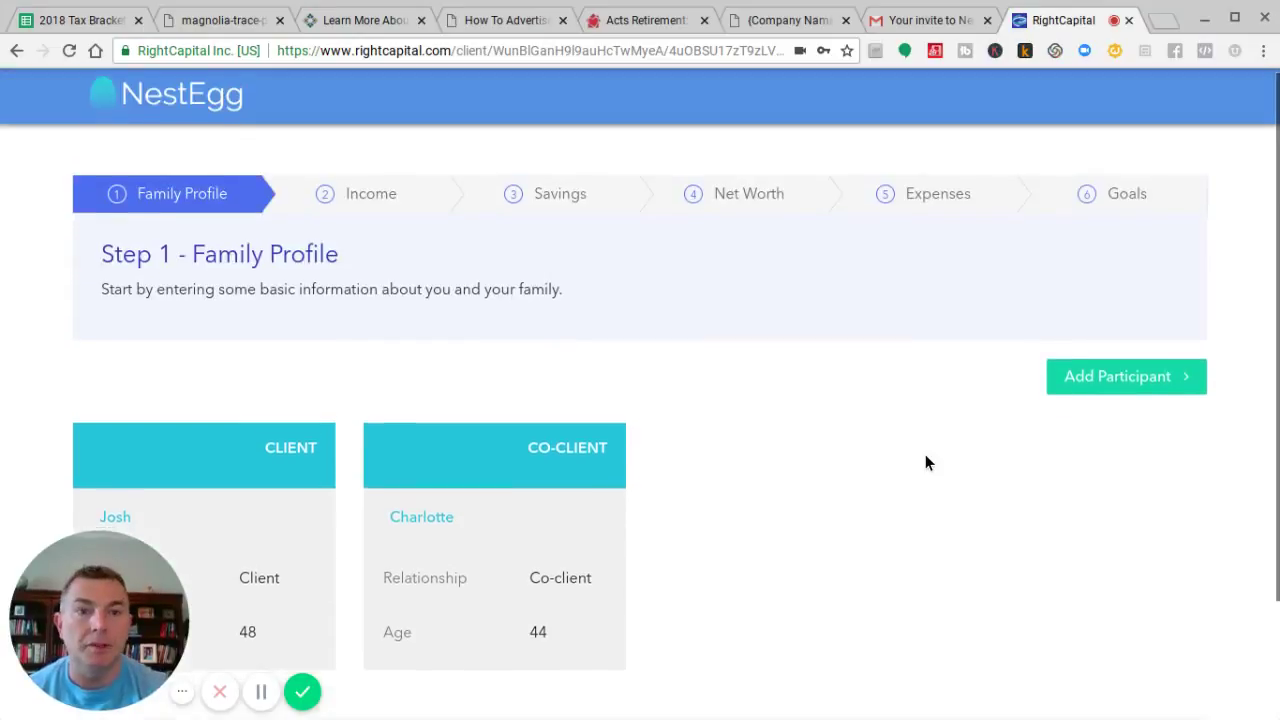
scroll(926, 460, down, 1)
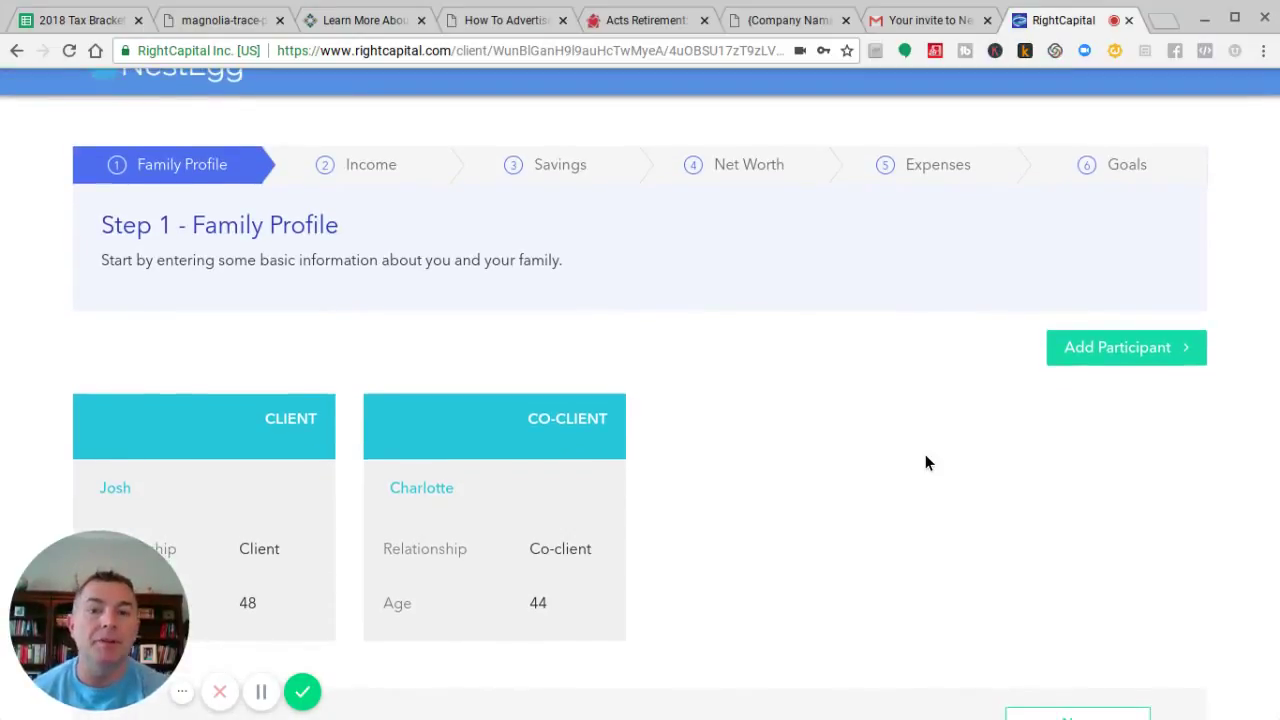
scroll(925, 462, down, 1)
scroll(925, 462, up, 2)
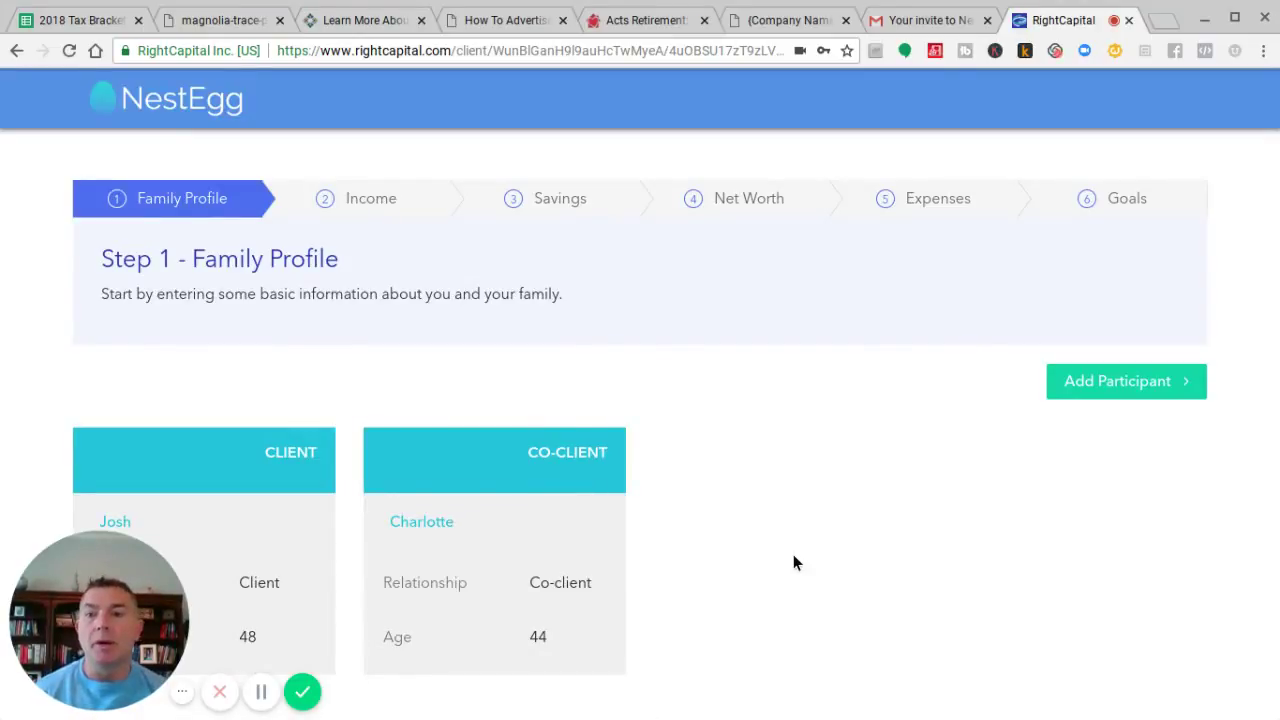
- Go to the Income step, set the client's annual salary to $50,000 and save it
click(384, 202)
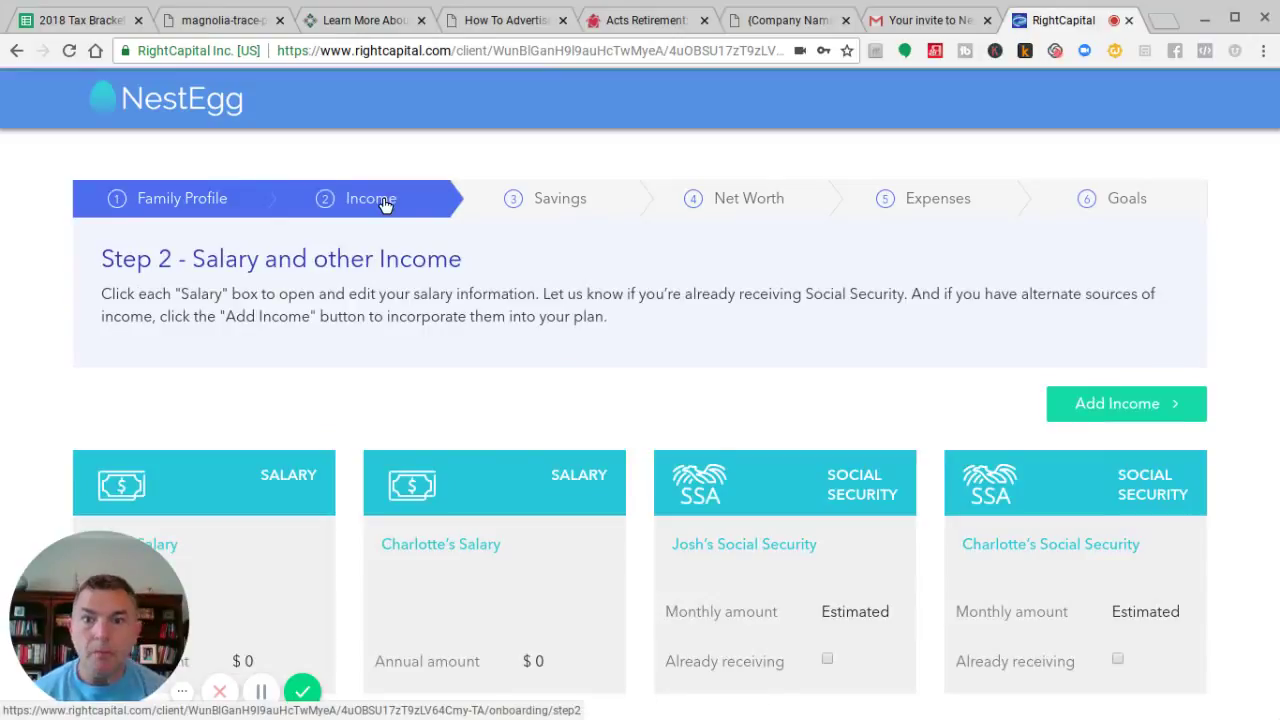
scroll(717, 378, down, 2)
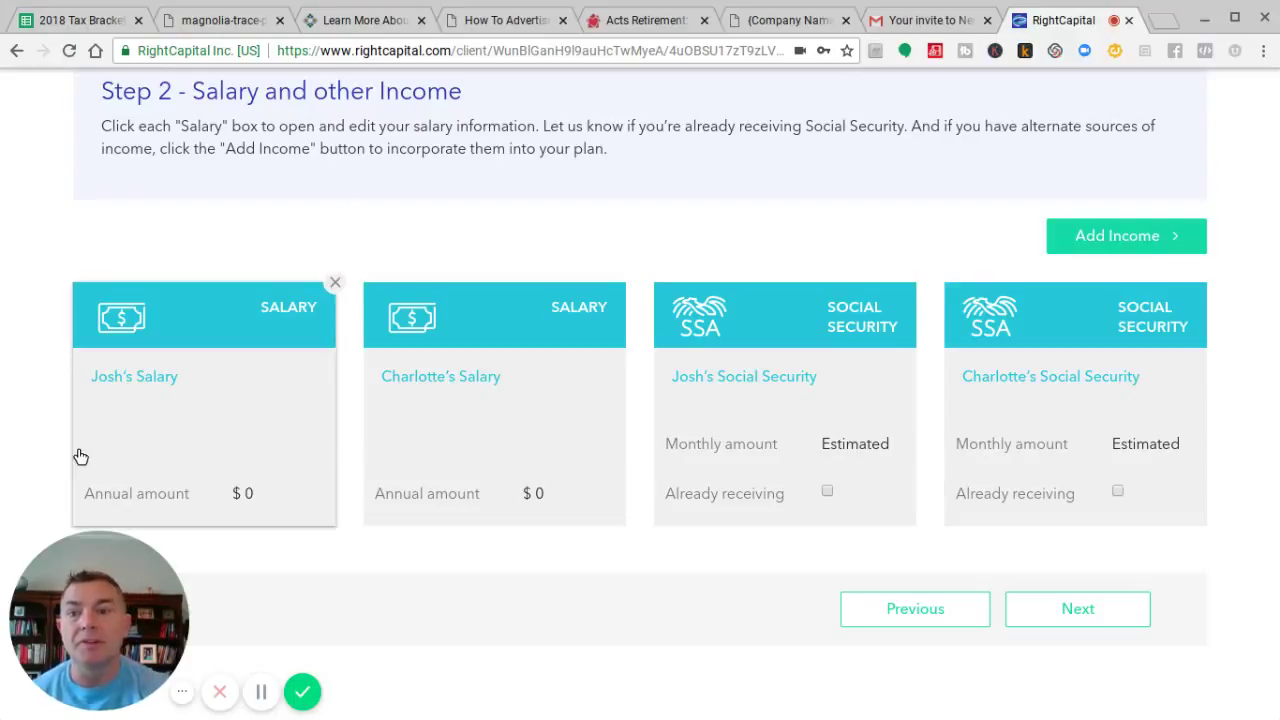
click(122, 444)
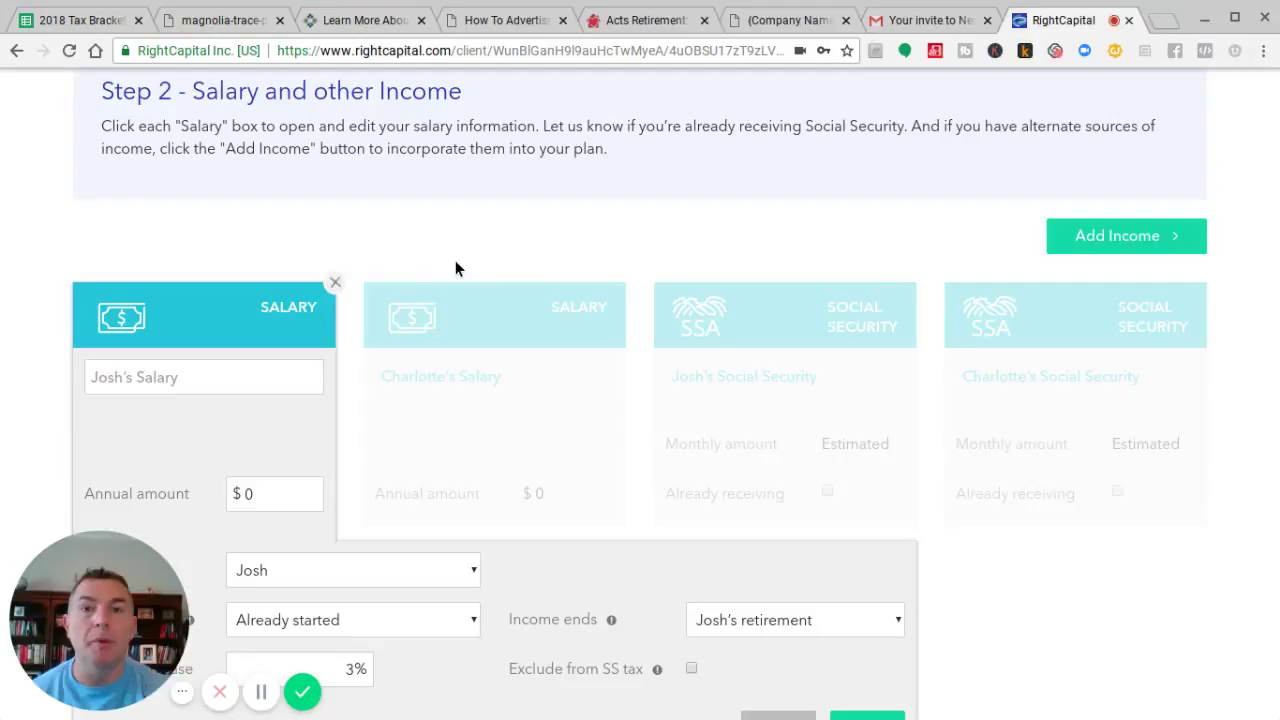
scroll(455, 264, down, 2)
scroll(455, 268, down, 1)
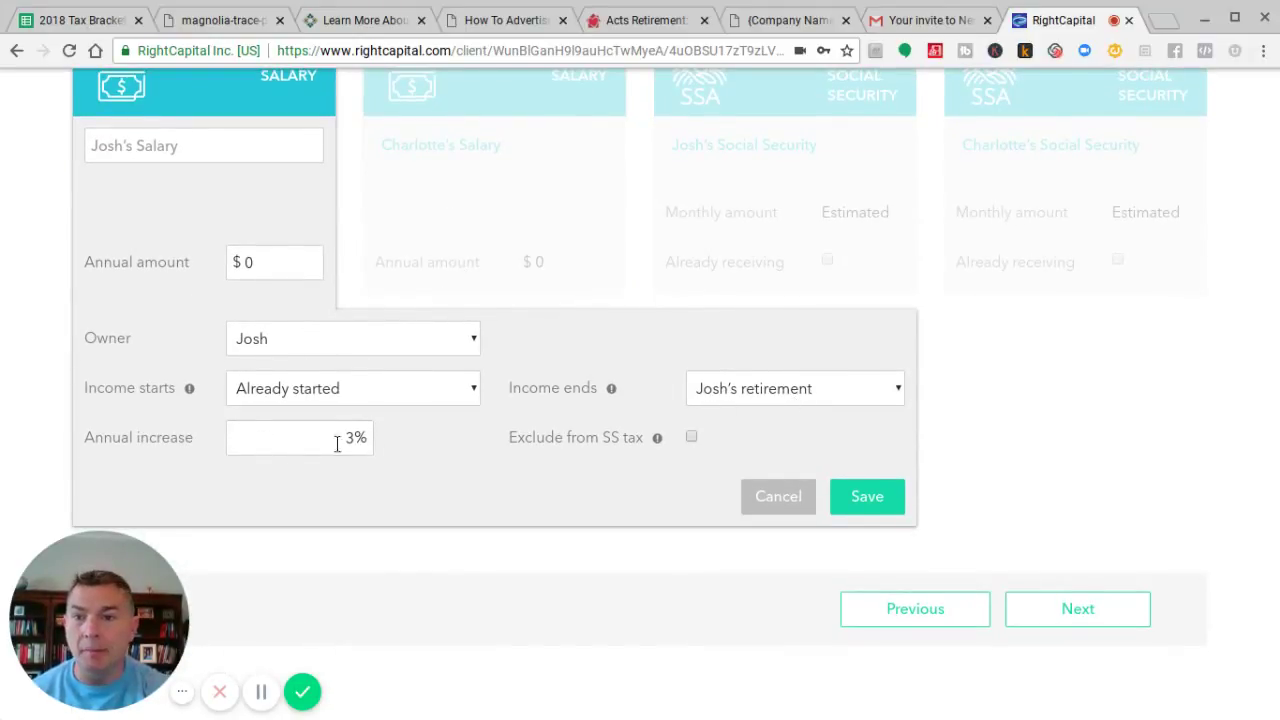
click(256, 260)
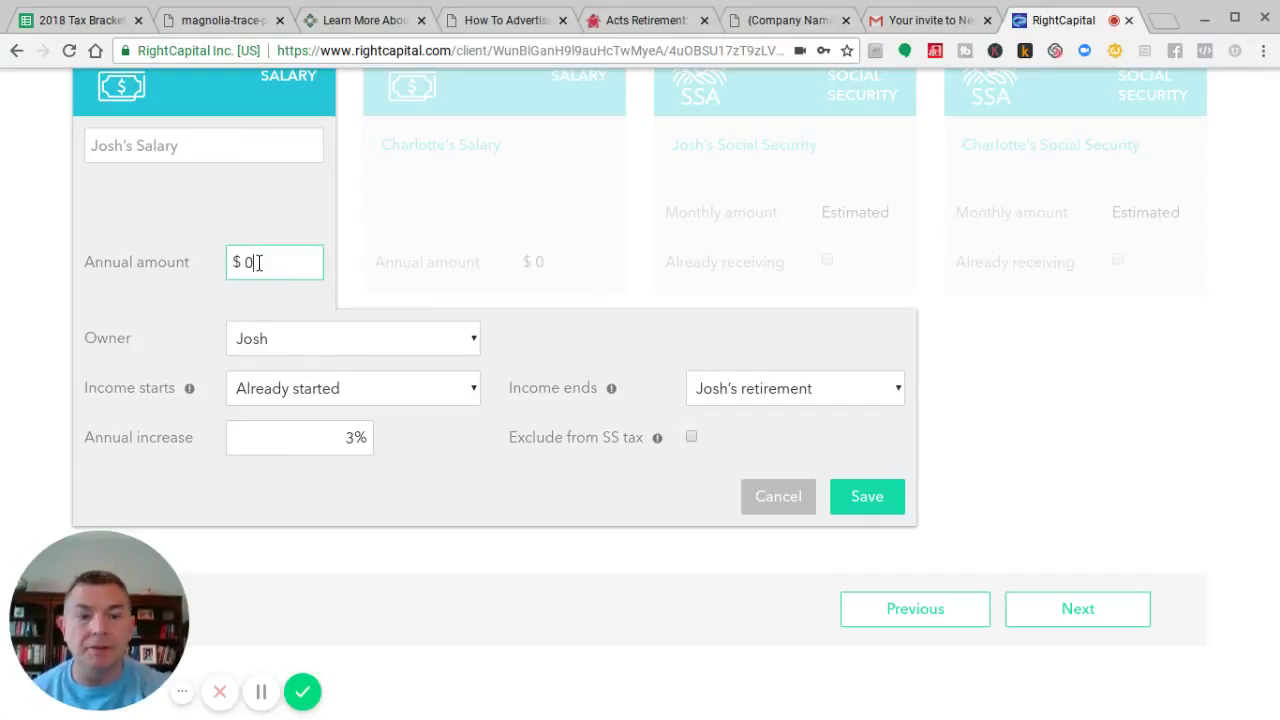
text(50000)
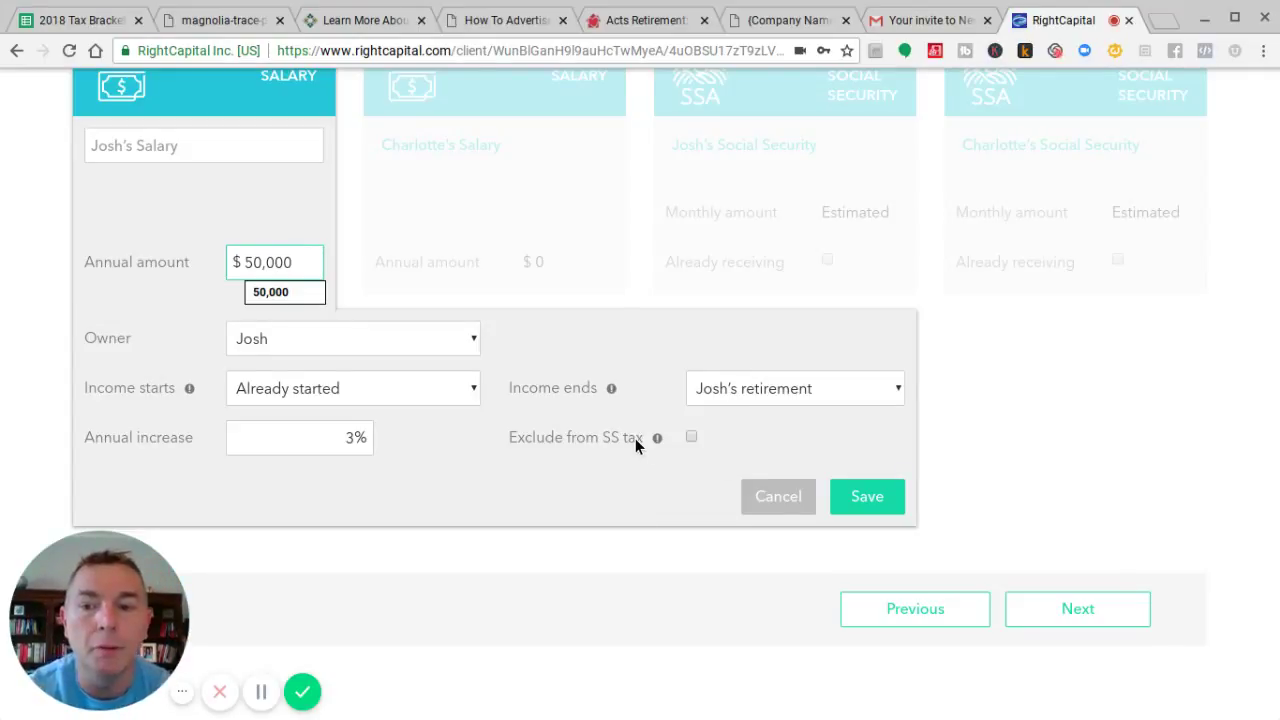
click(868, 497)
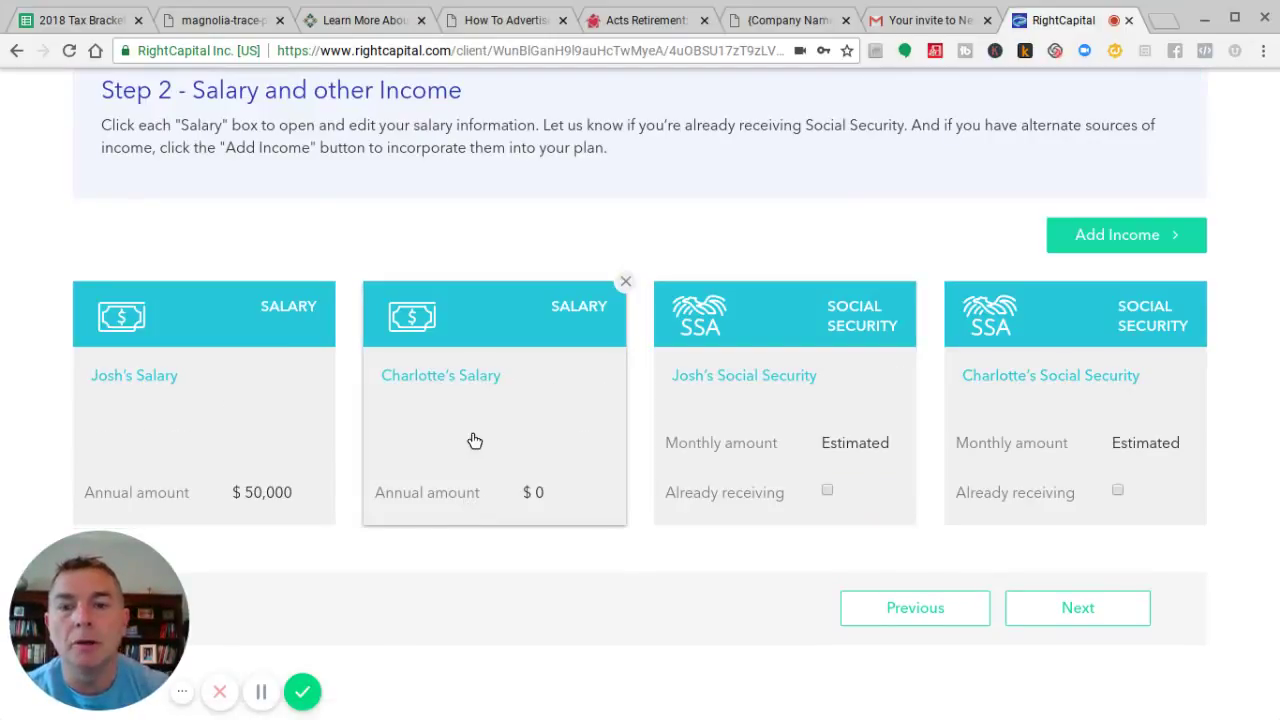
- Set the co-client's annual salary to $70,000, make the income end at the client's retirement, and save it
click(475, 441)
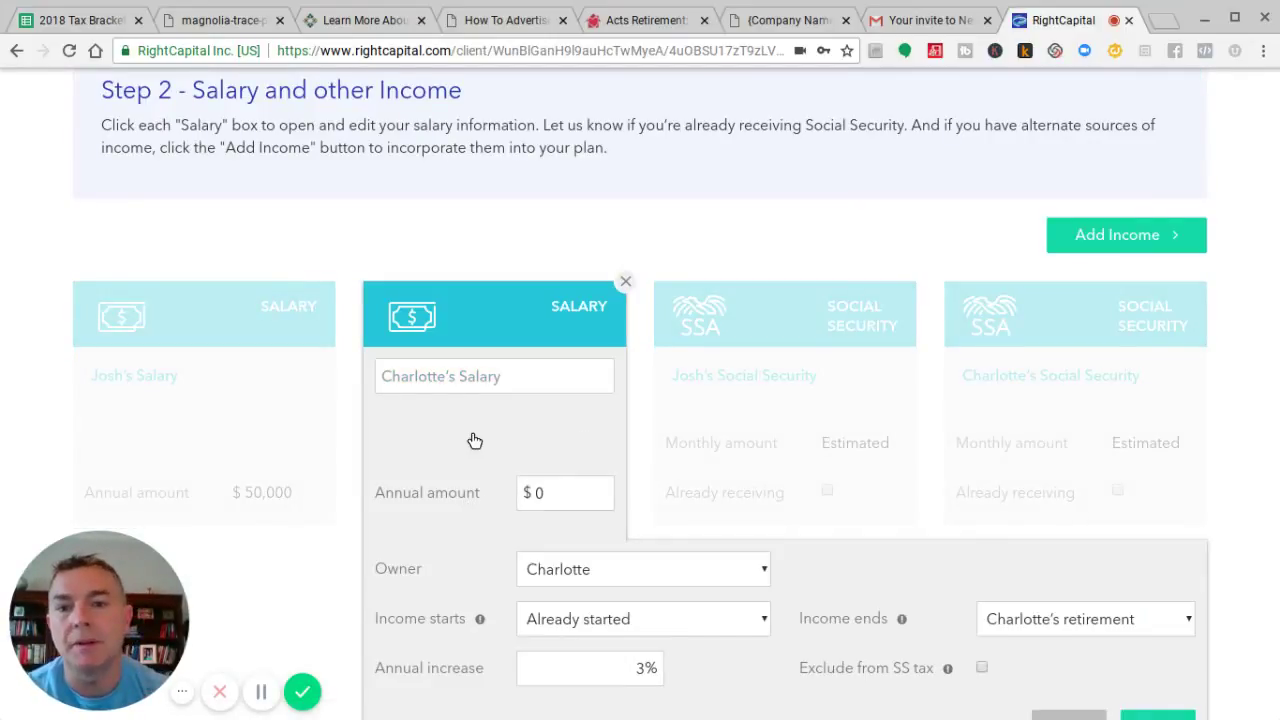
click(558, 497)
key(BackSpace)
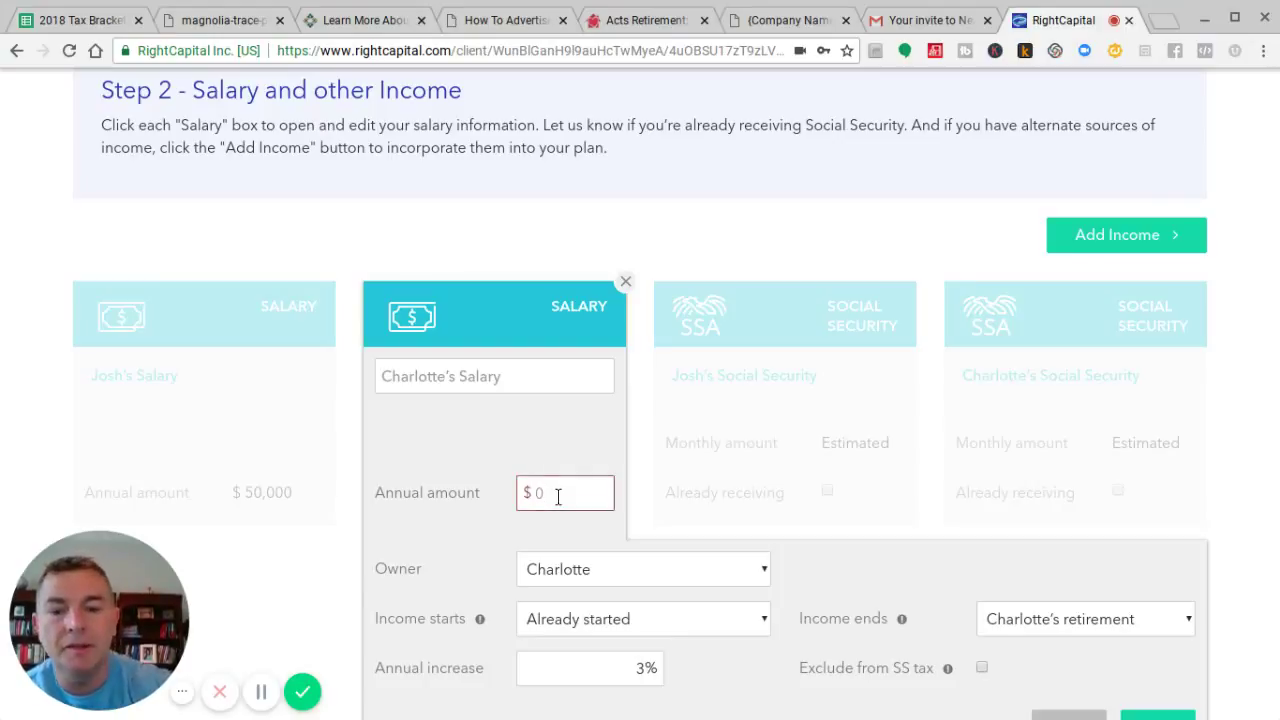
text(700000)
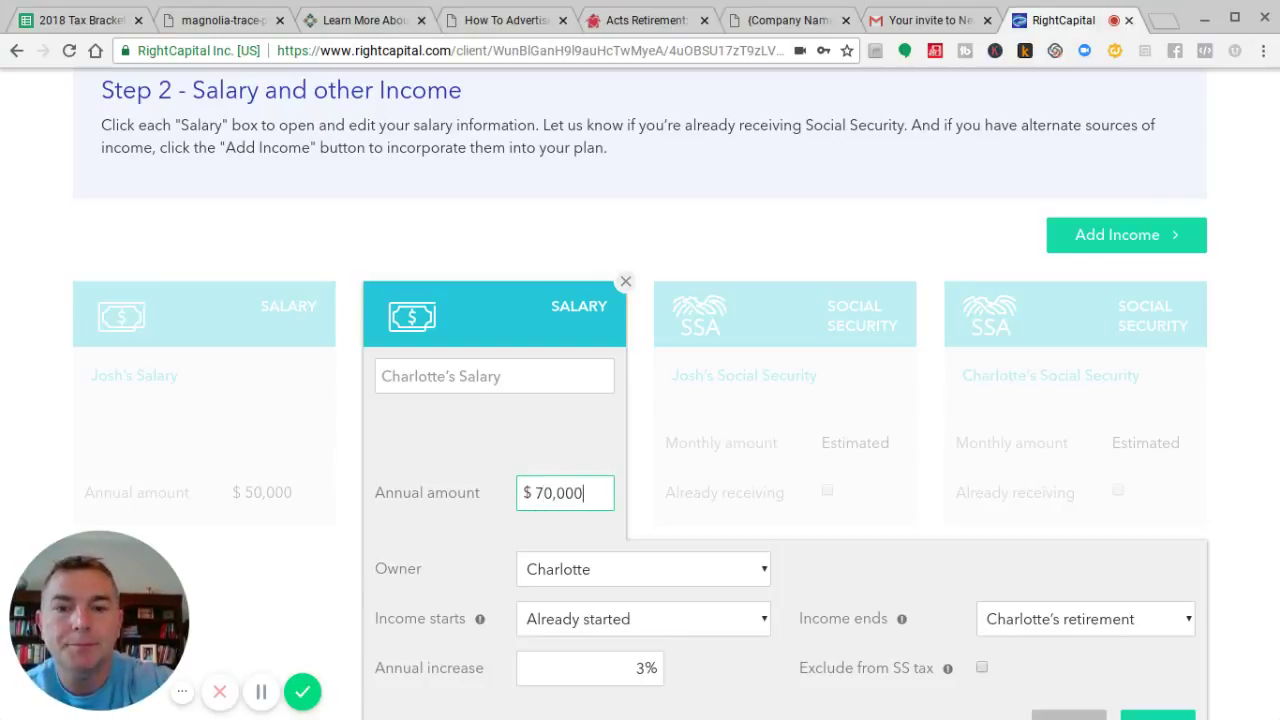
scroll(857, 428, down, 2)
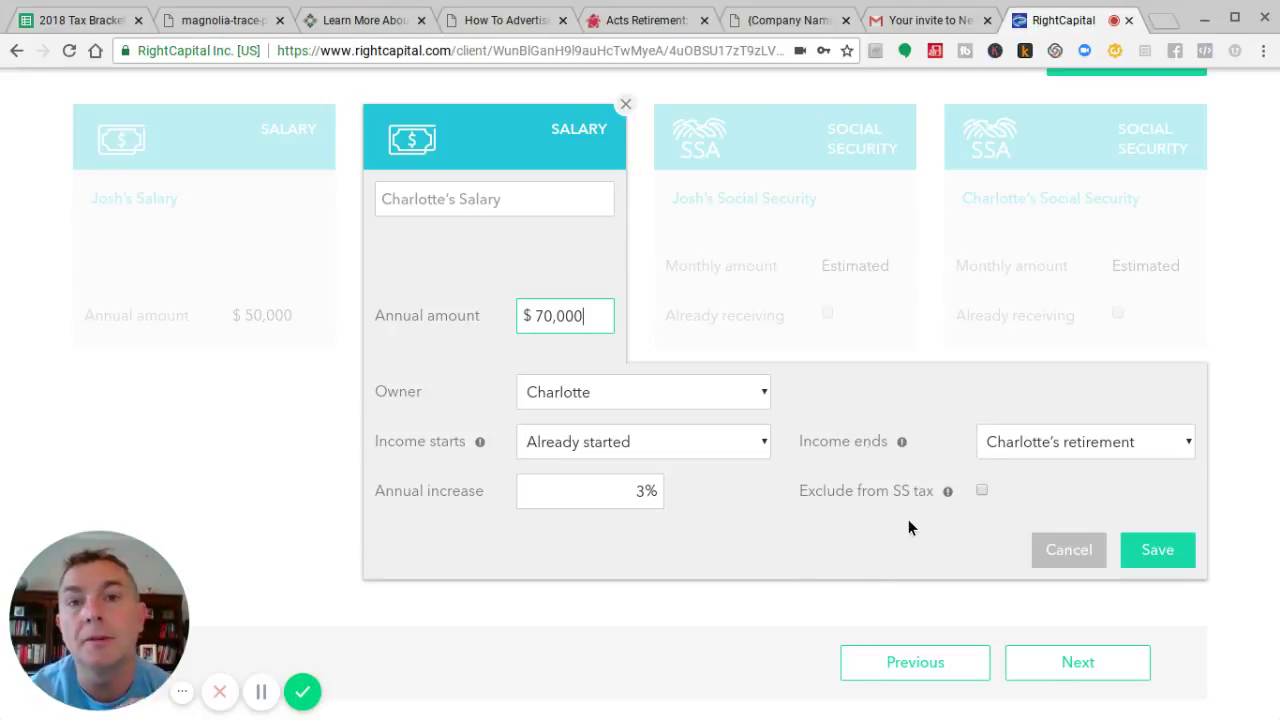
click(1083, 443)
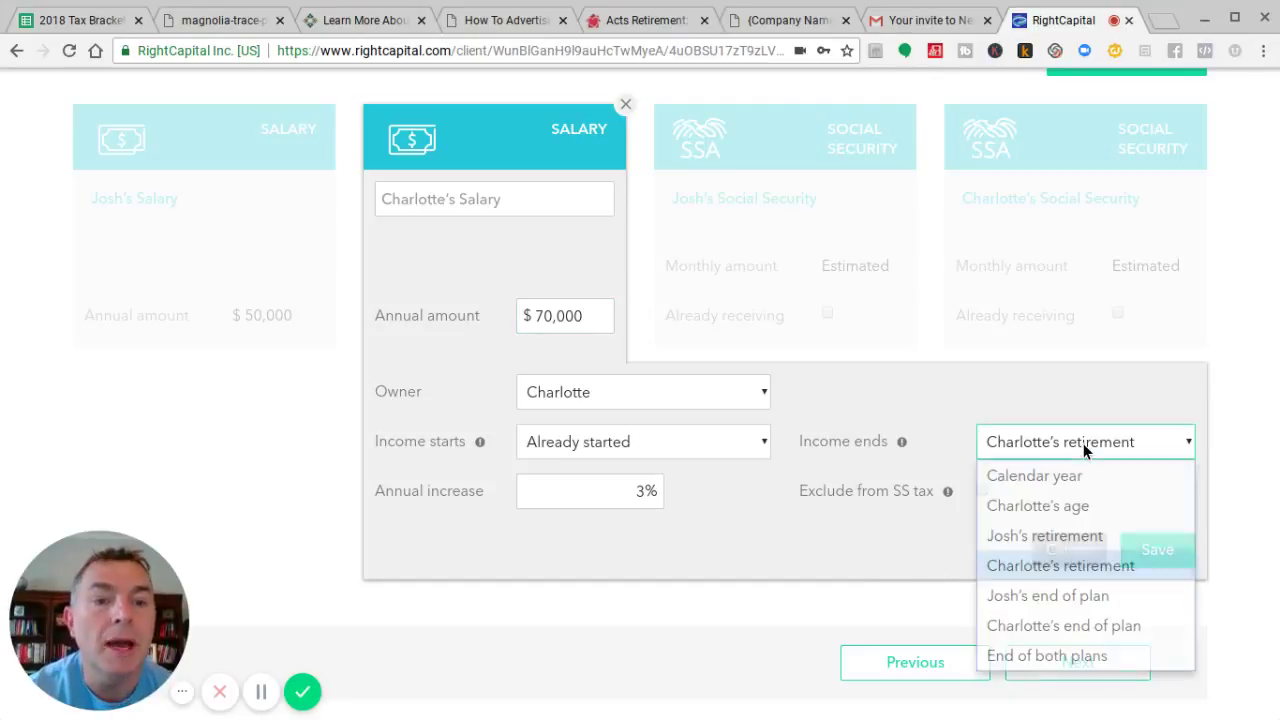
click(1072, 538)
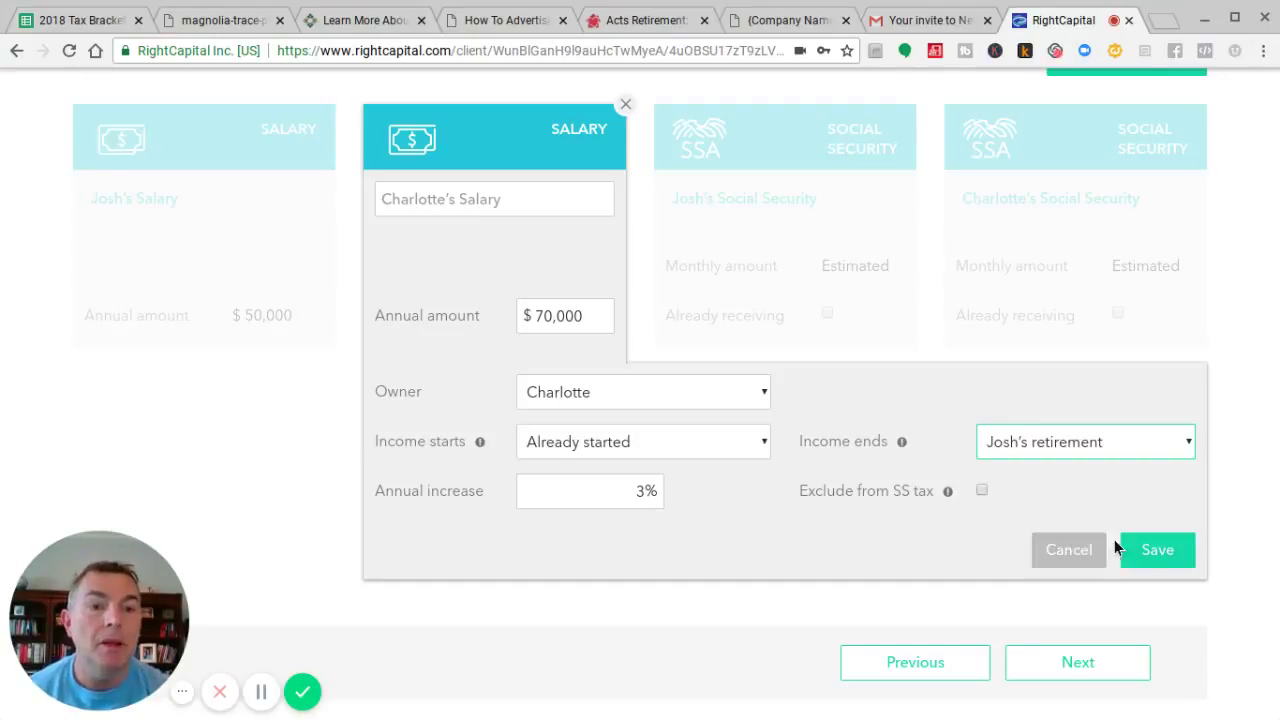
click(1157, 550)
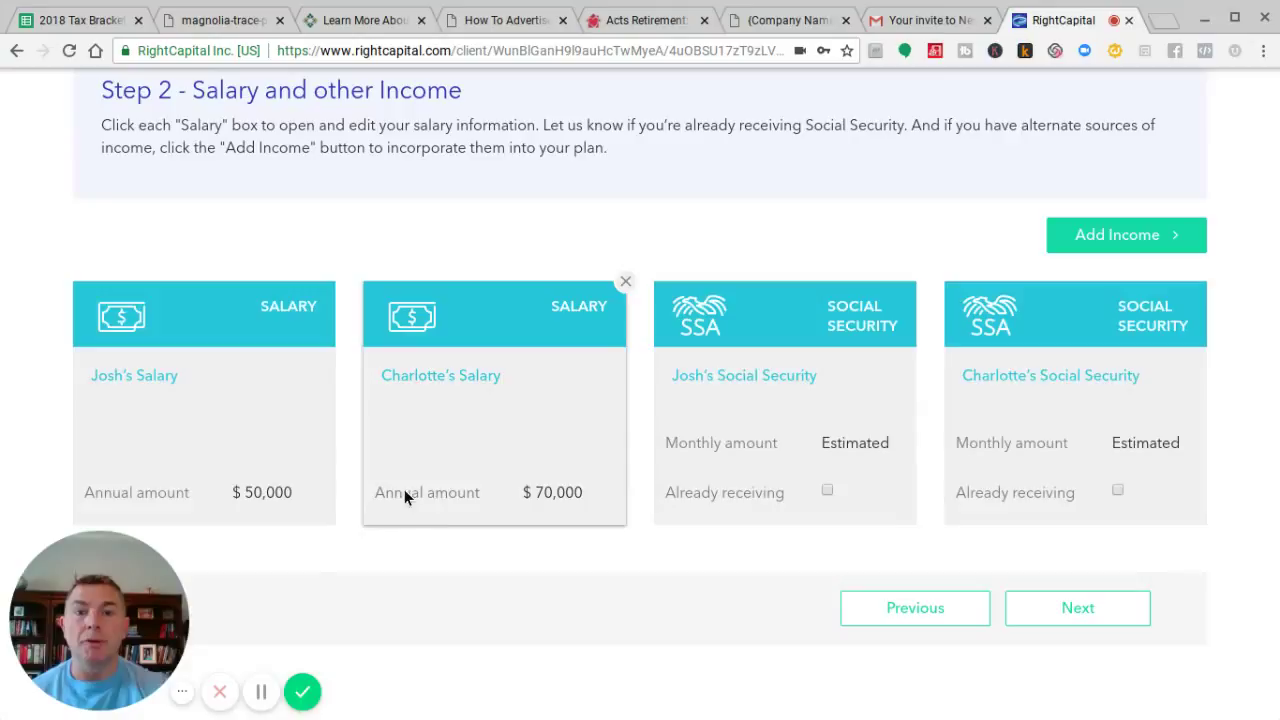
- In the client's Social Security entry, set the start age to 67 and base the estimated benefit on full retirement benefit
click(760, 479)
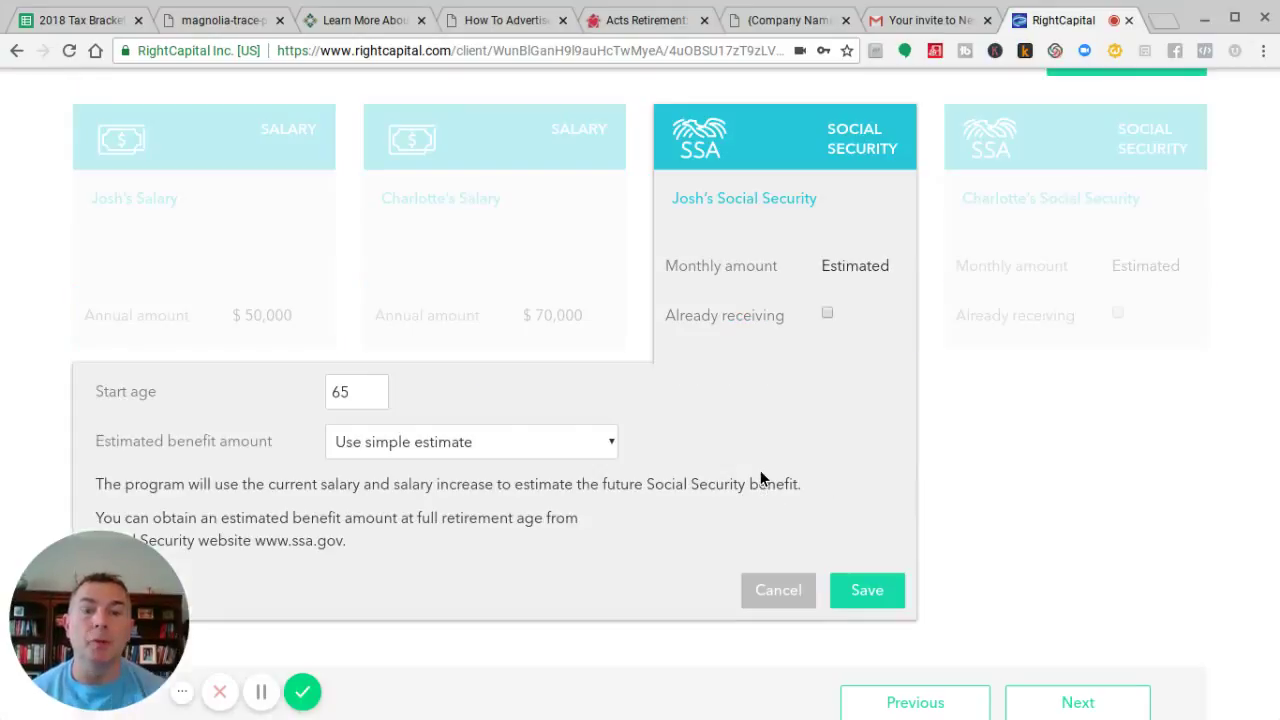
click(377, 395)
click(377, 388)
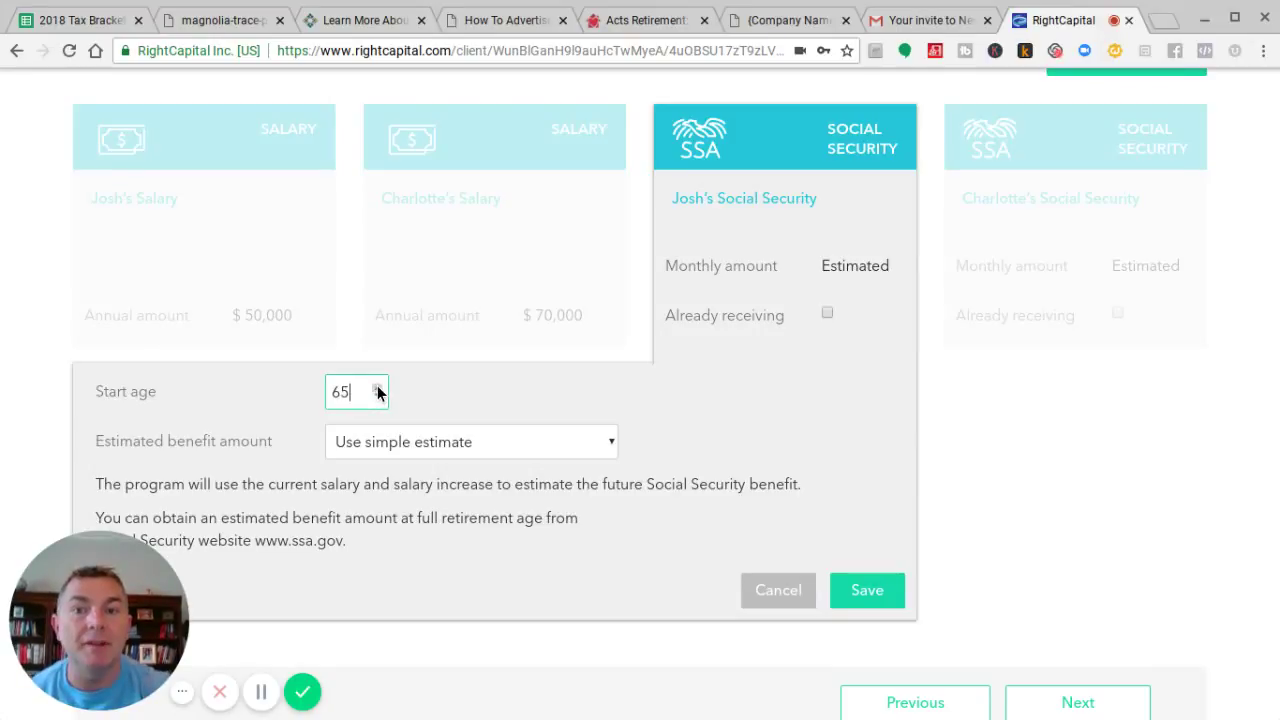
click(377, 388)
click(377, 388)
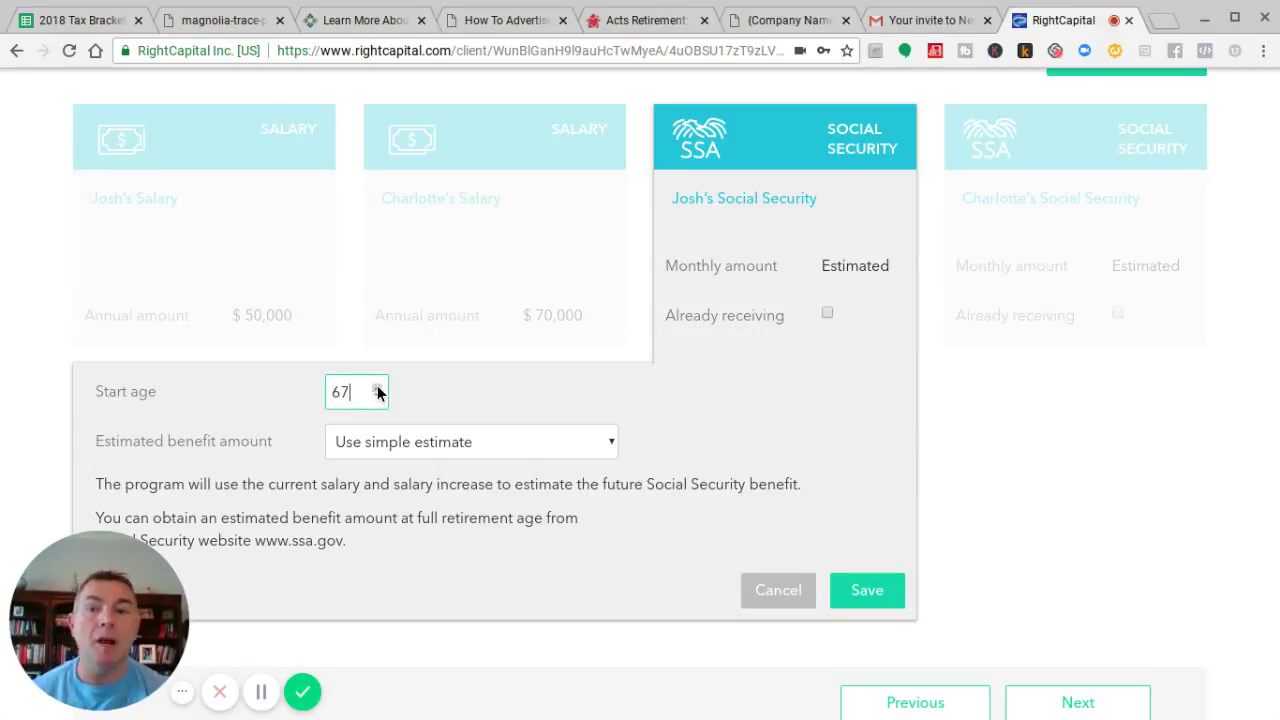
click(575, 459)
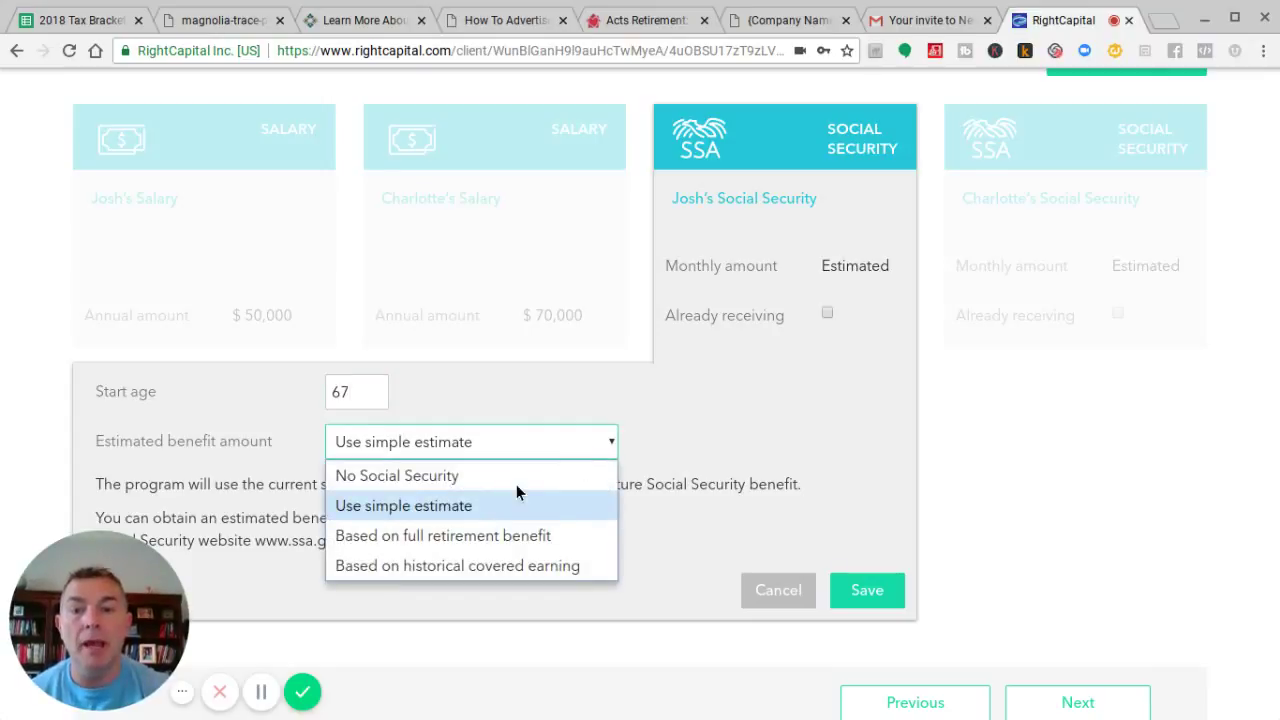
click(474, 536)
scroll(671, 450, down, 1)
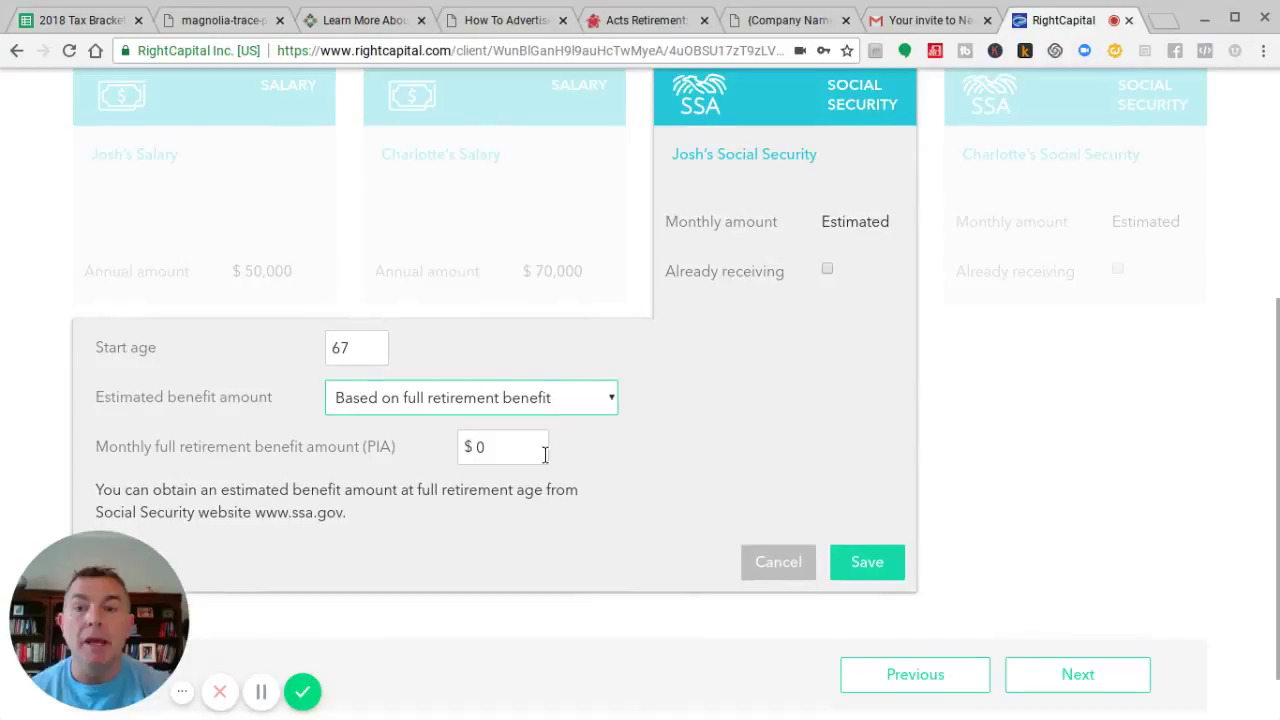
click(525, 455)
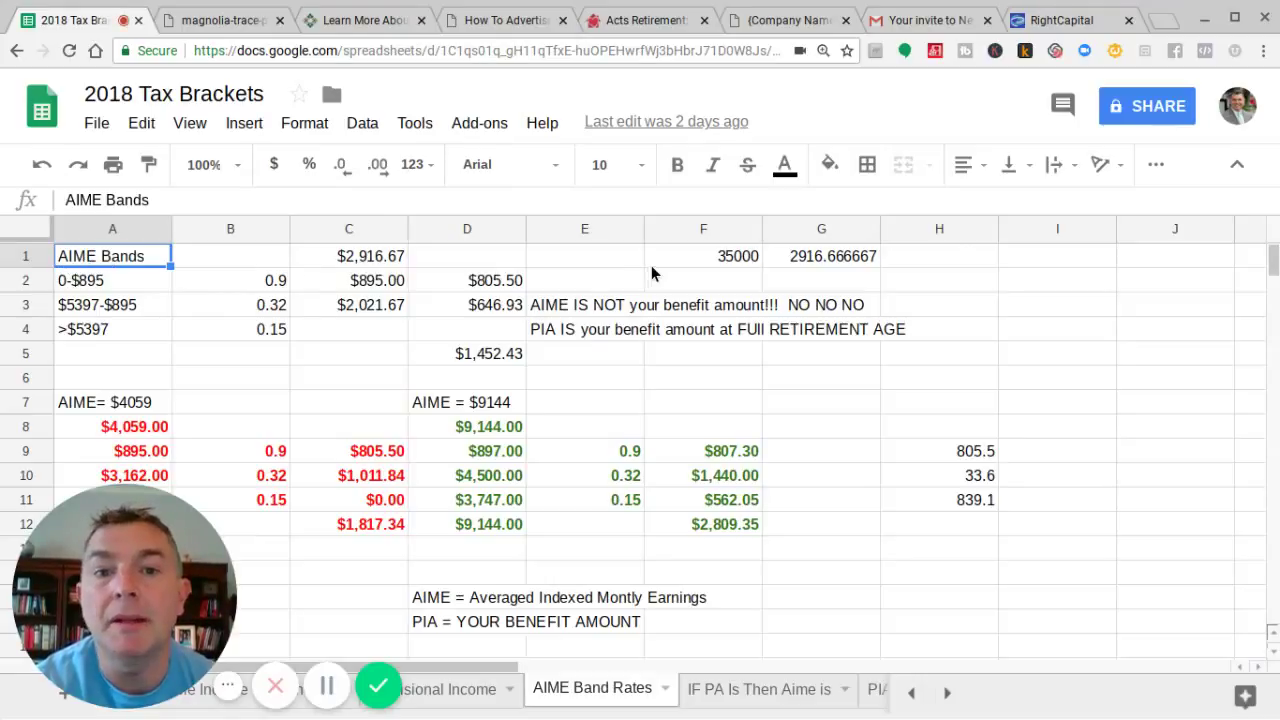
- In the 2018 Tax Brackets spreadsheet, set cell F1 on the AIME Band Rates sheet to 50000 to calculate the client's benefit
click(732, 258)
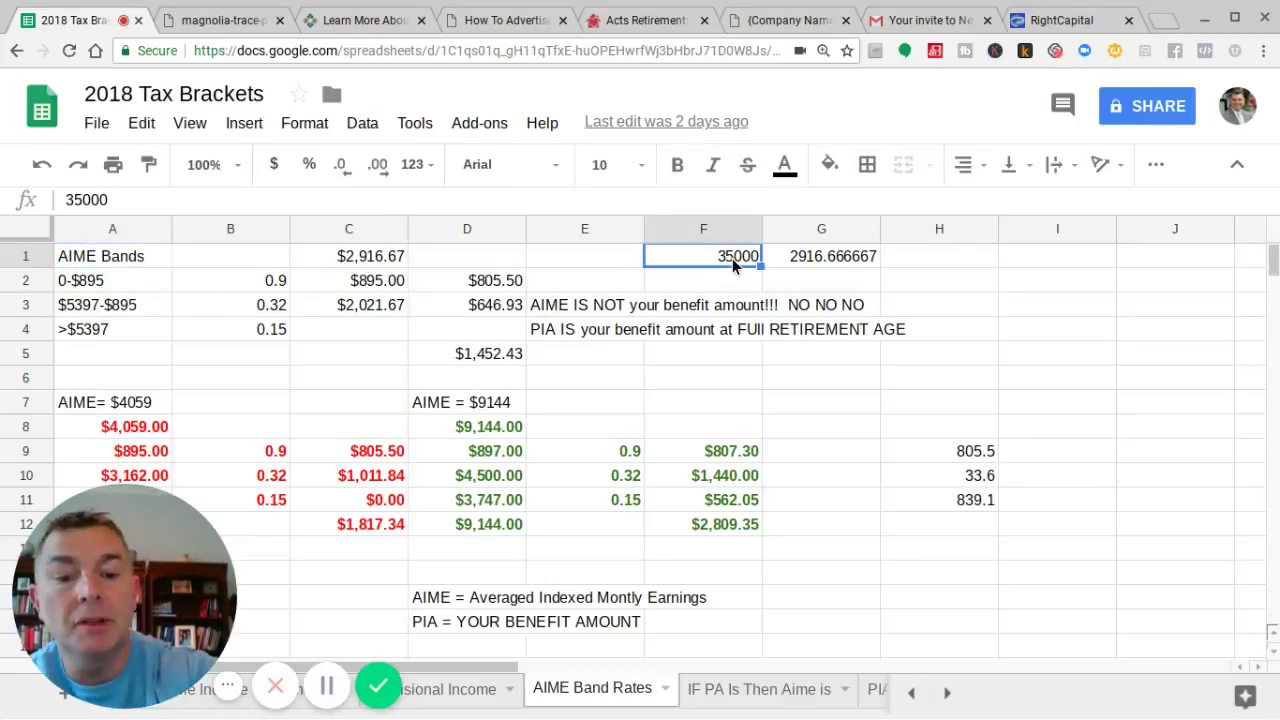
text(50000)
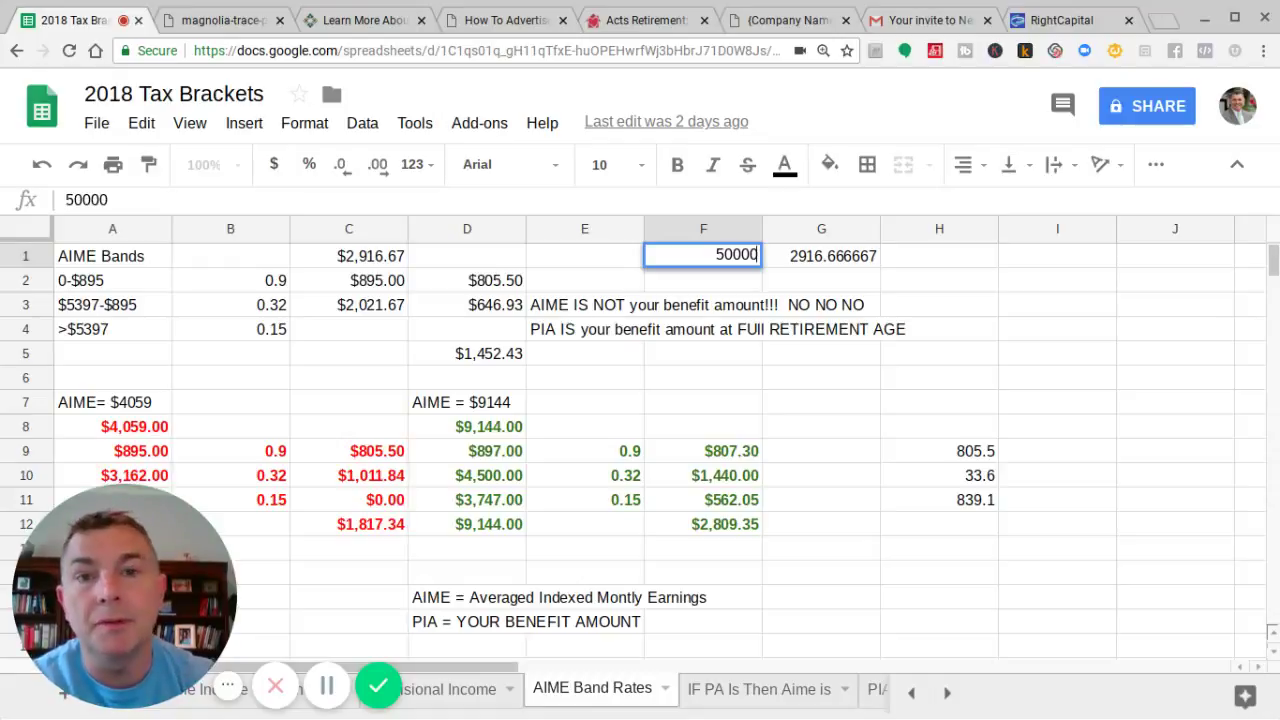
key(Return)
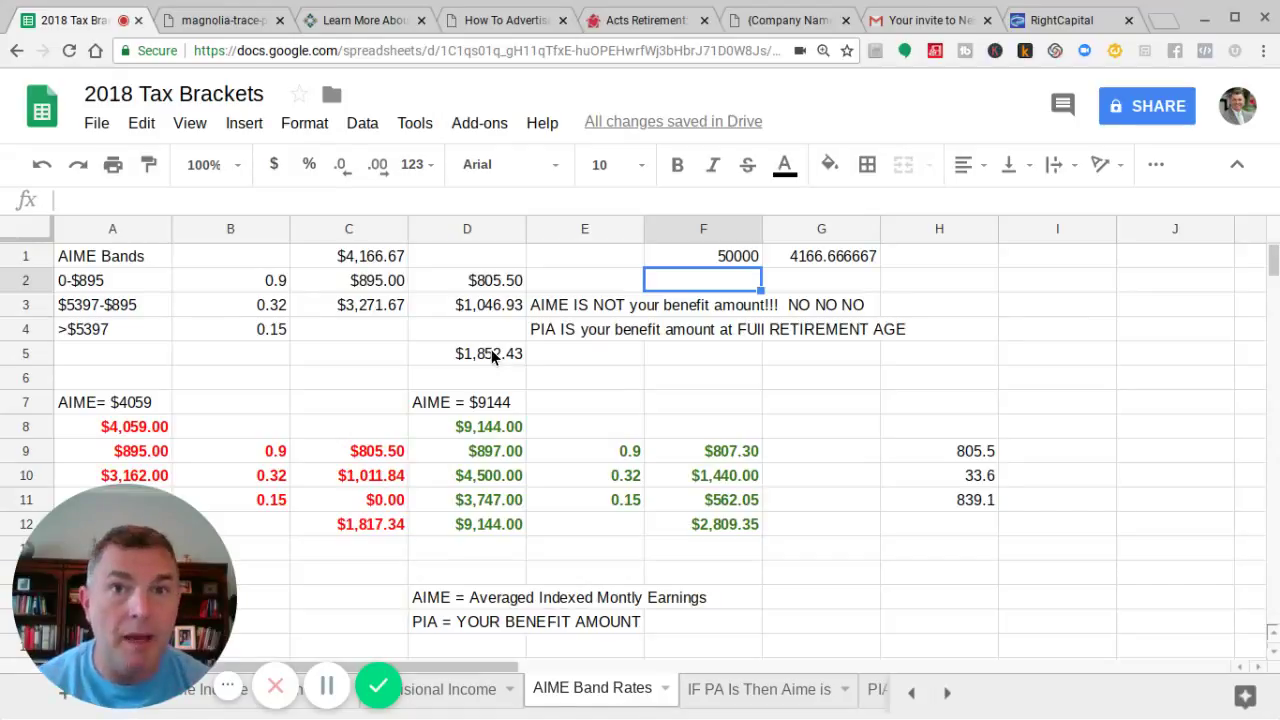
- Switch back to RightCapital, enter $1,852 as the client's monthly full retirement benefit amount (PIA), and save the Social Security entry
click(1062, 20)
text(1,)
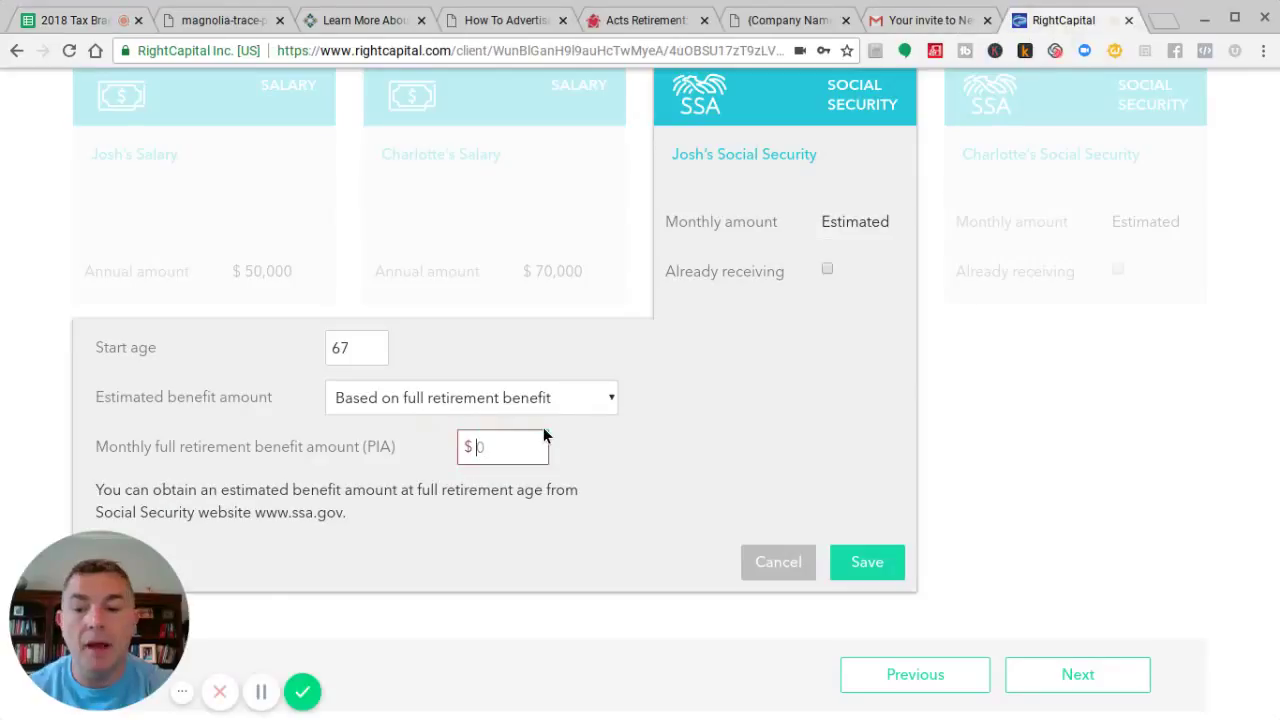
text(852)
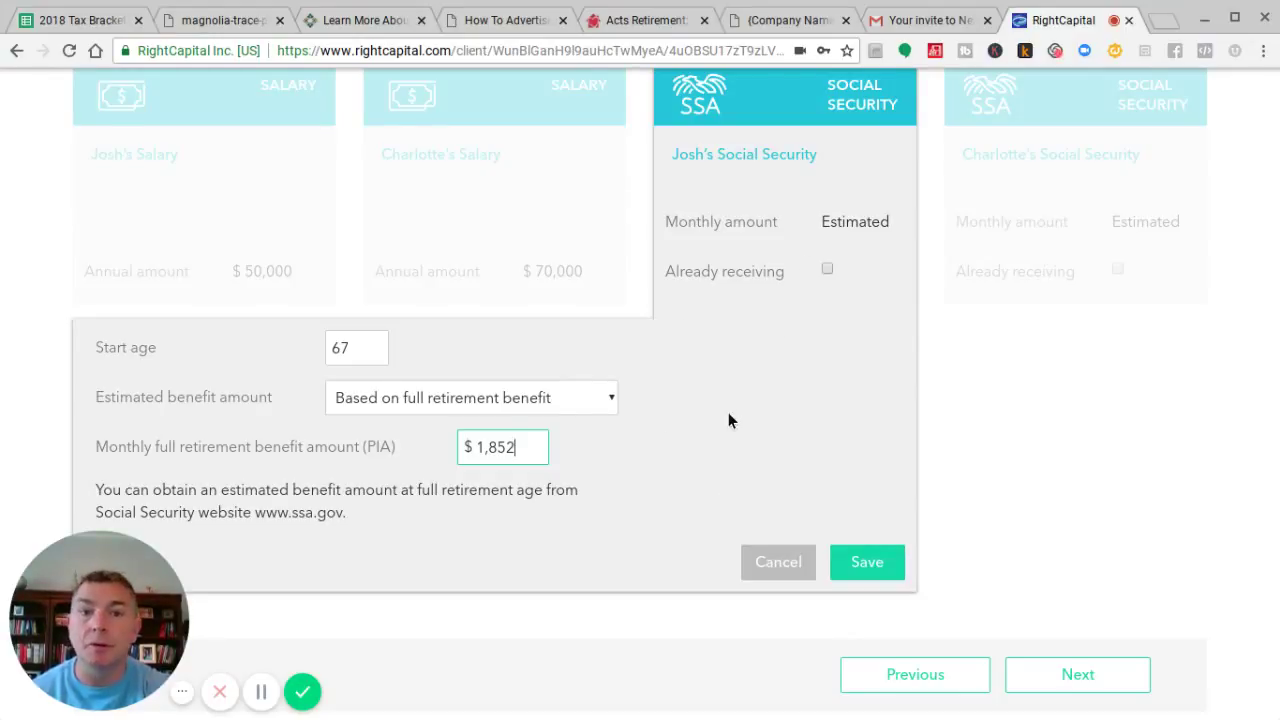
click(857, 560)
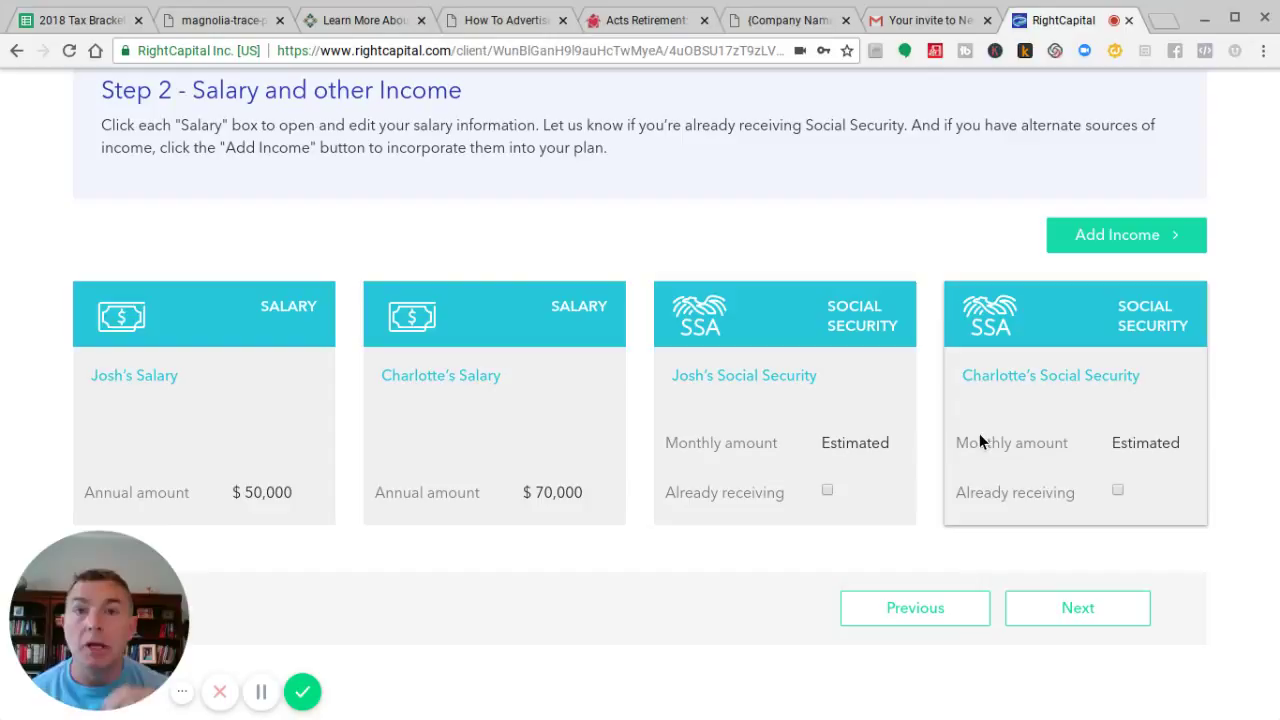
- In the co-client's Social Security entry, set the start age to 67 and base the estimated benefit on full retirement benefit
click(1034, 417)
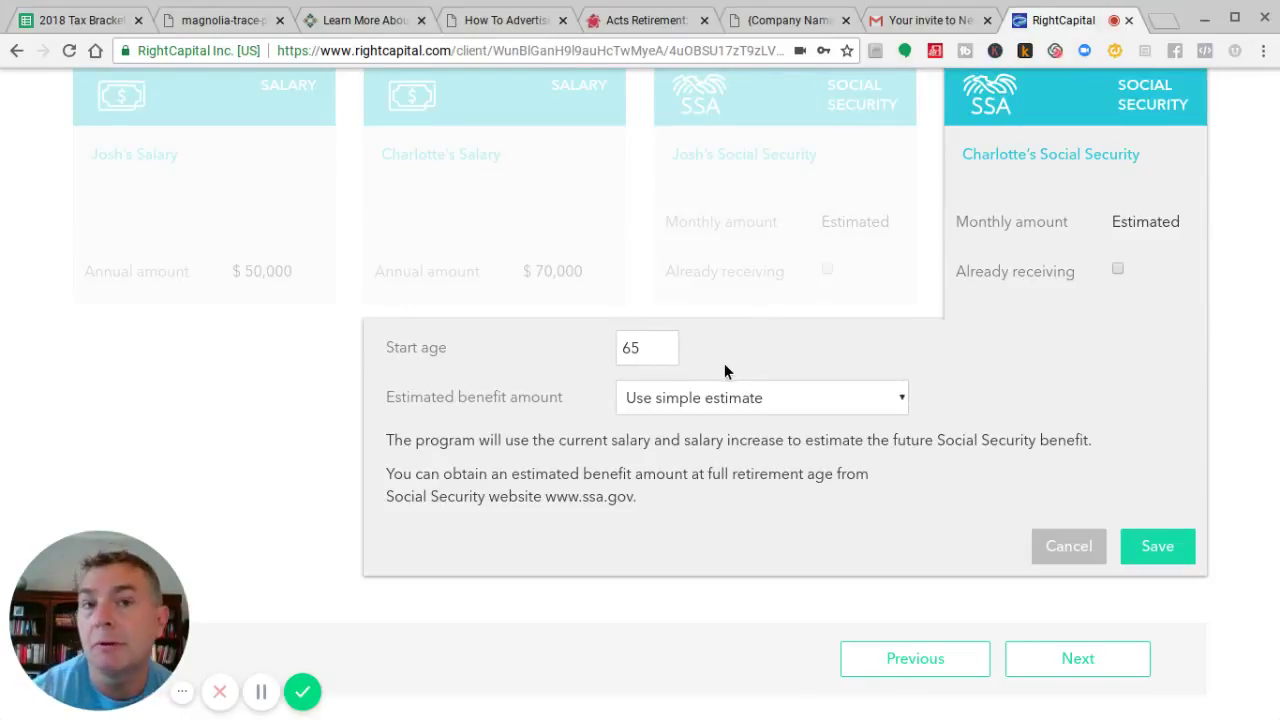
click(650, 355)
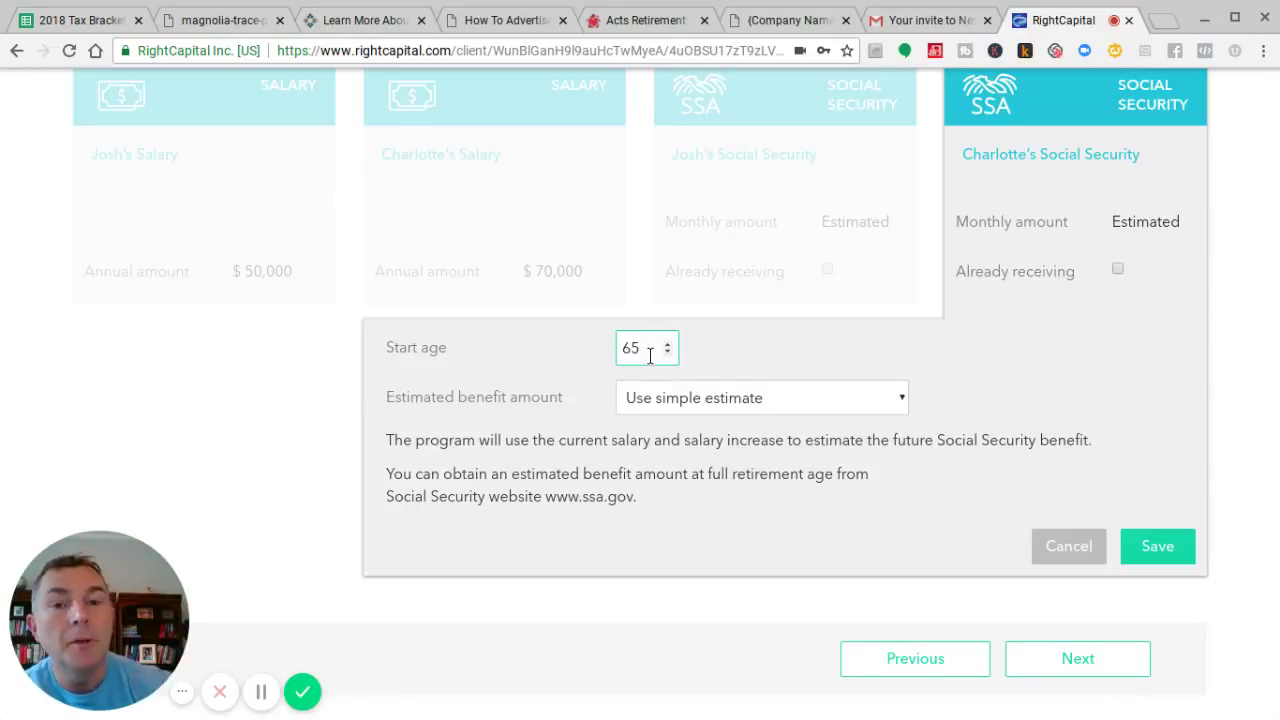
key(BackSpace)
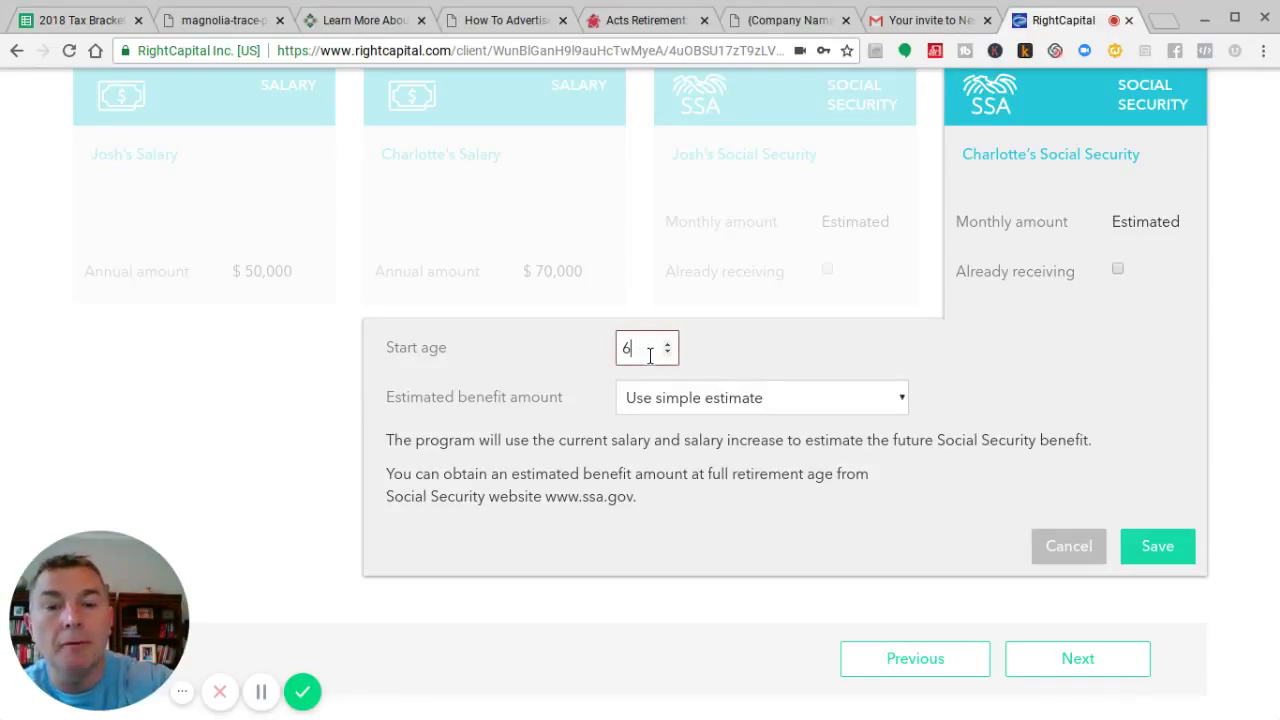
text(7)
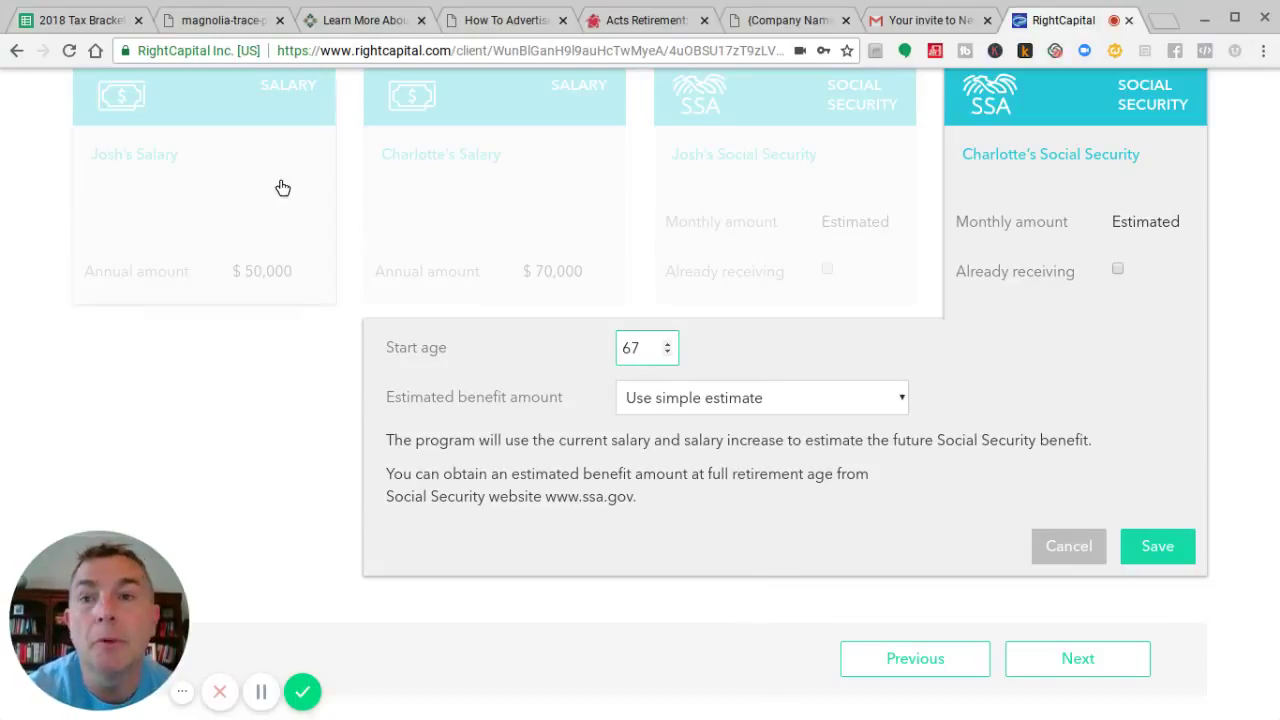
click(649, 400)
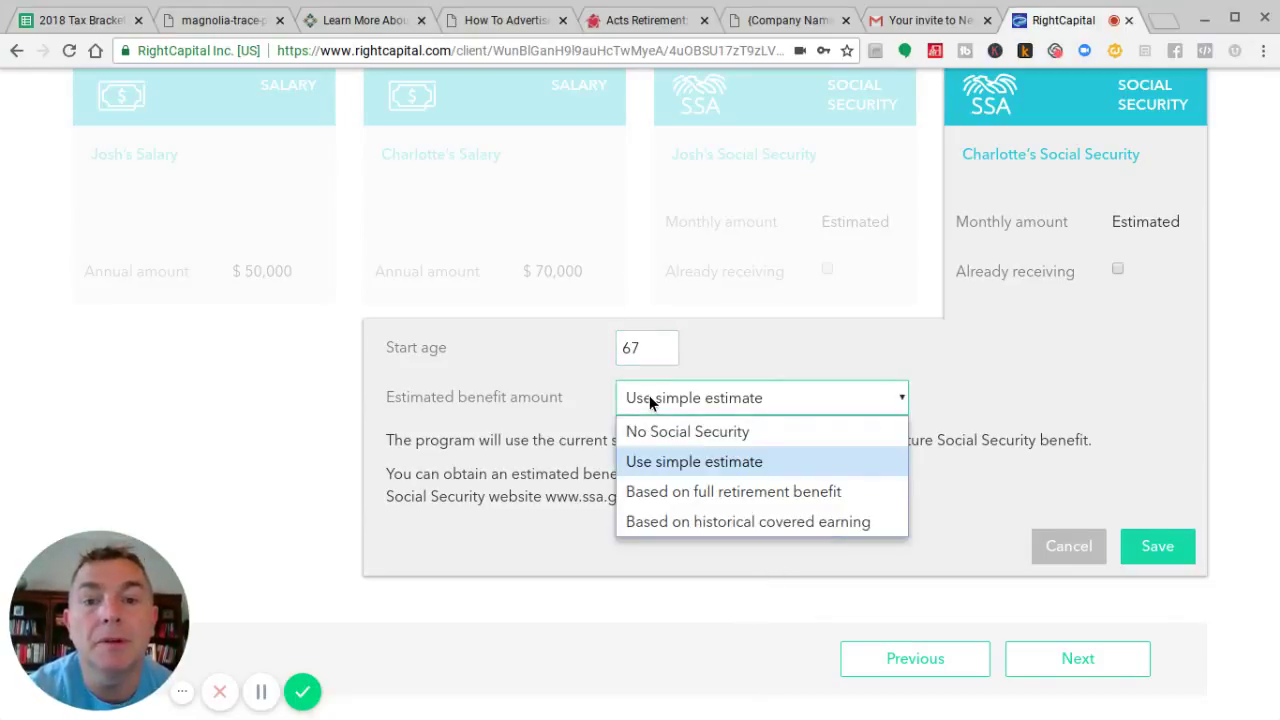
click(649, 491)
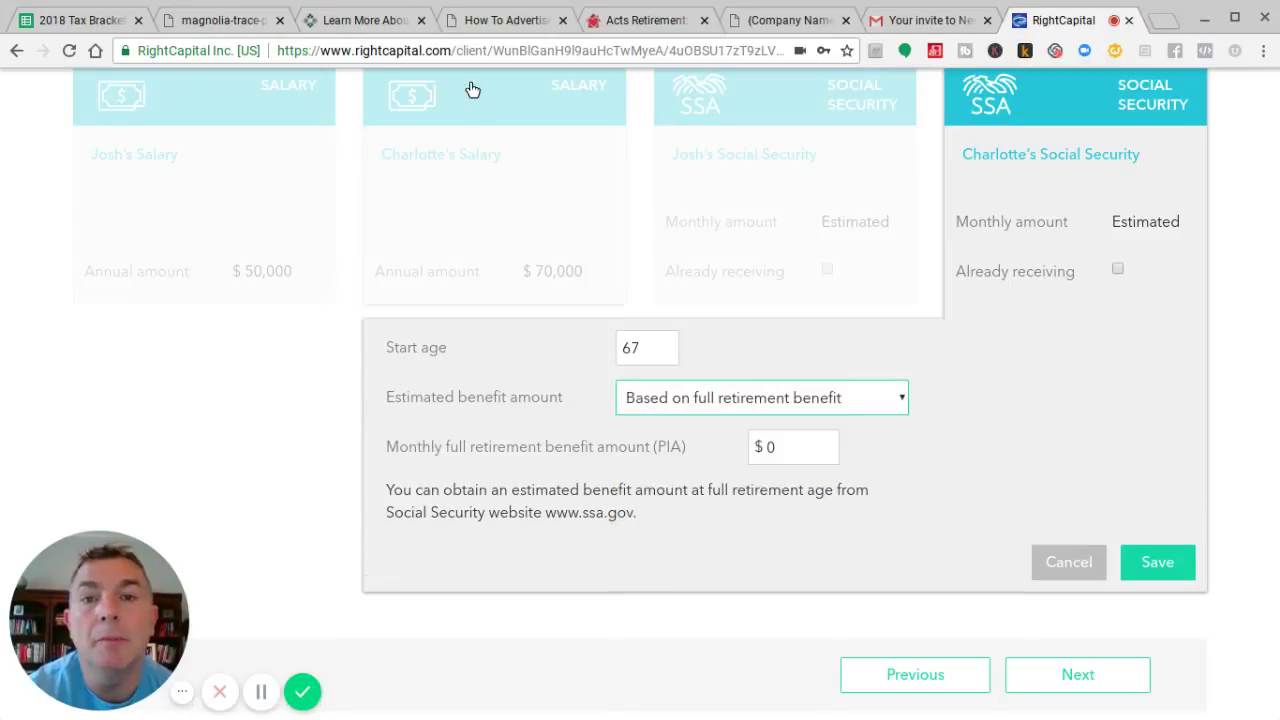
- Switch to the 2018 Tax Brackets spreadsheet and set cell F1 to 70000 to calculate the co-client's benefit
click(97, 20)
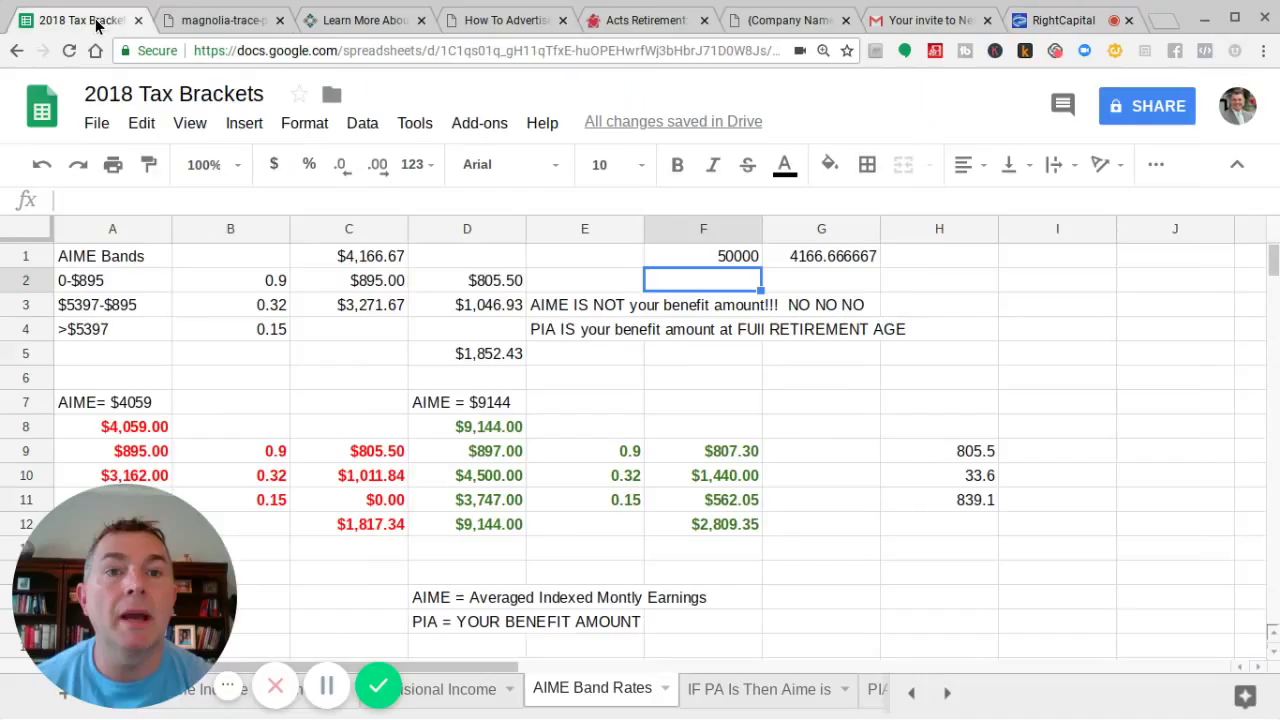
click(730, 257)
text(70000)
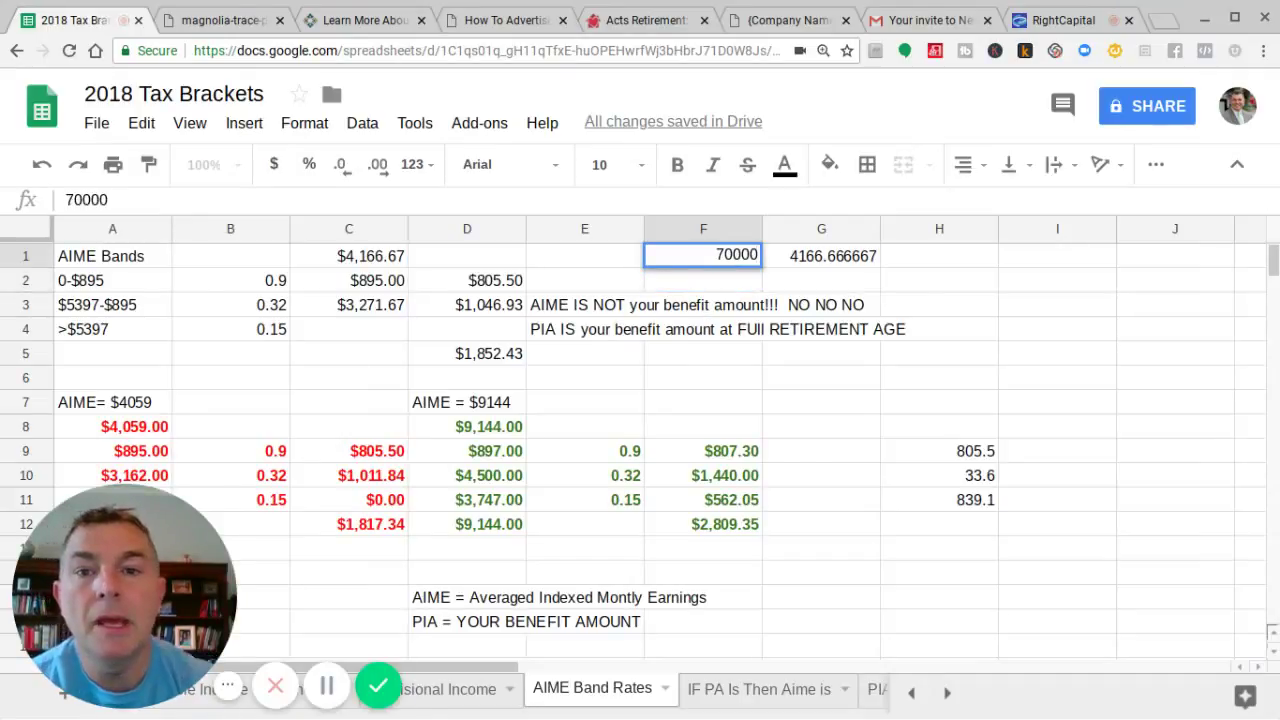
key(Return)
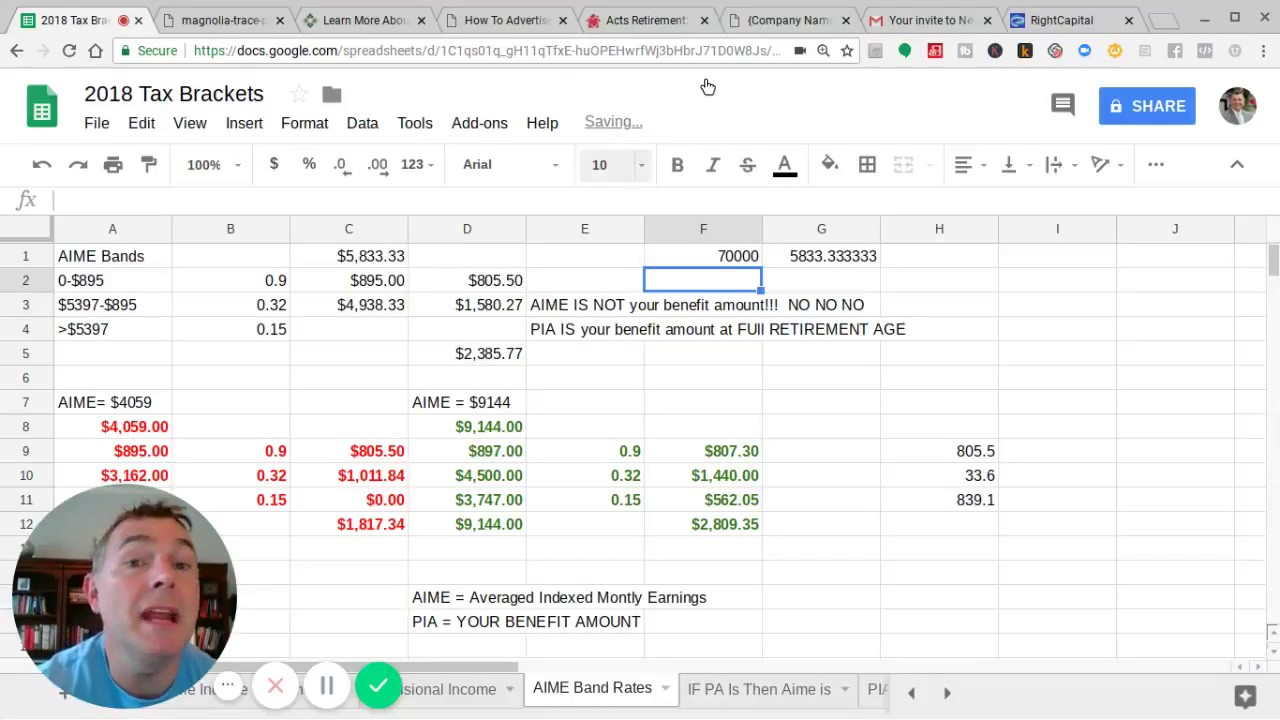
- Return to RightCapital and enter $2,385 as the co-client's monthly full retirement benefit amount (PIA)
click(1038, 25)
click(806, 449)
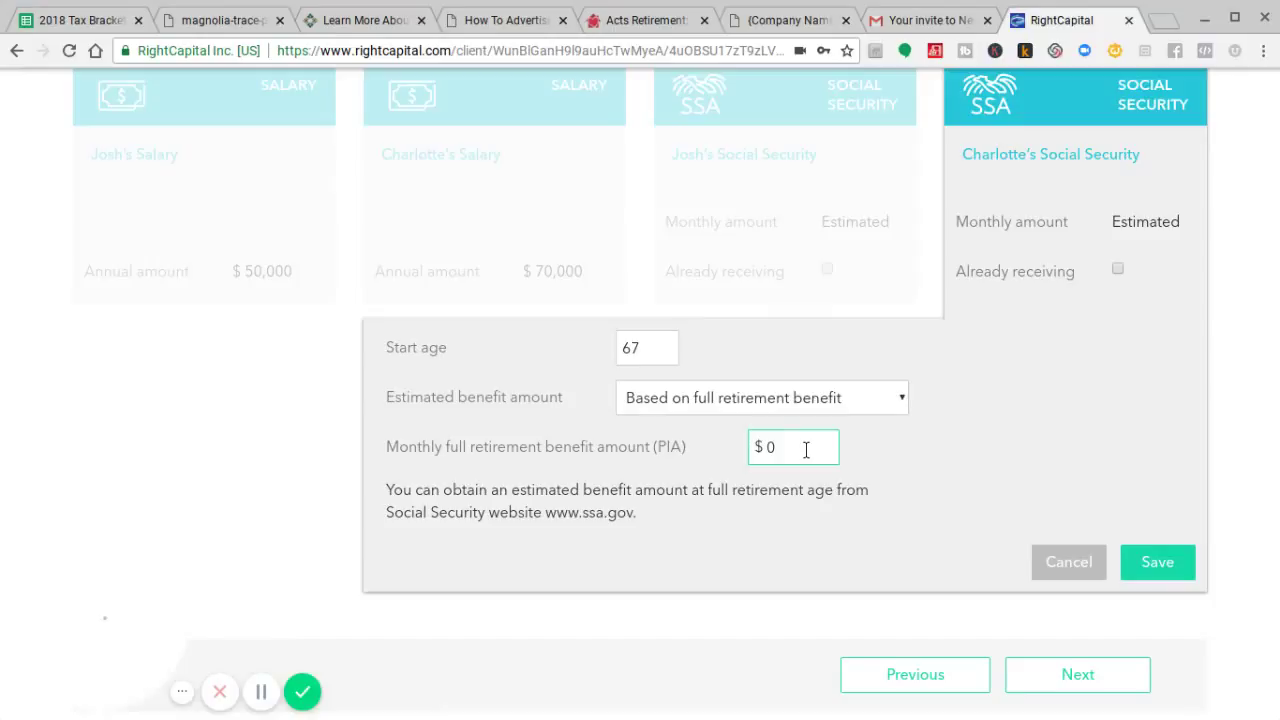
text(2)
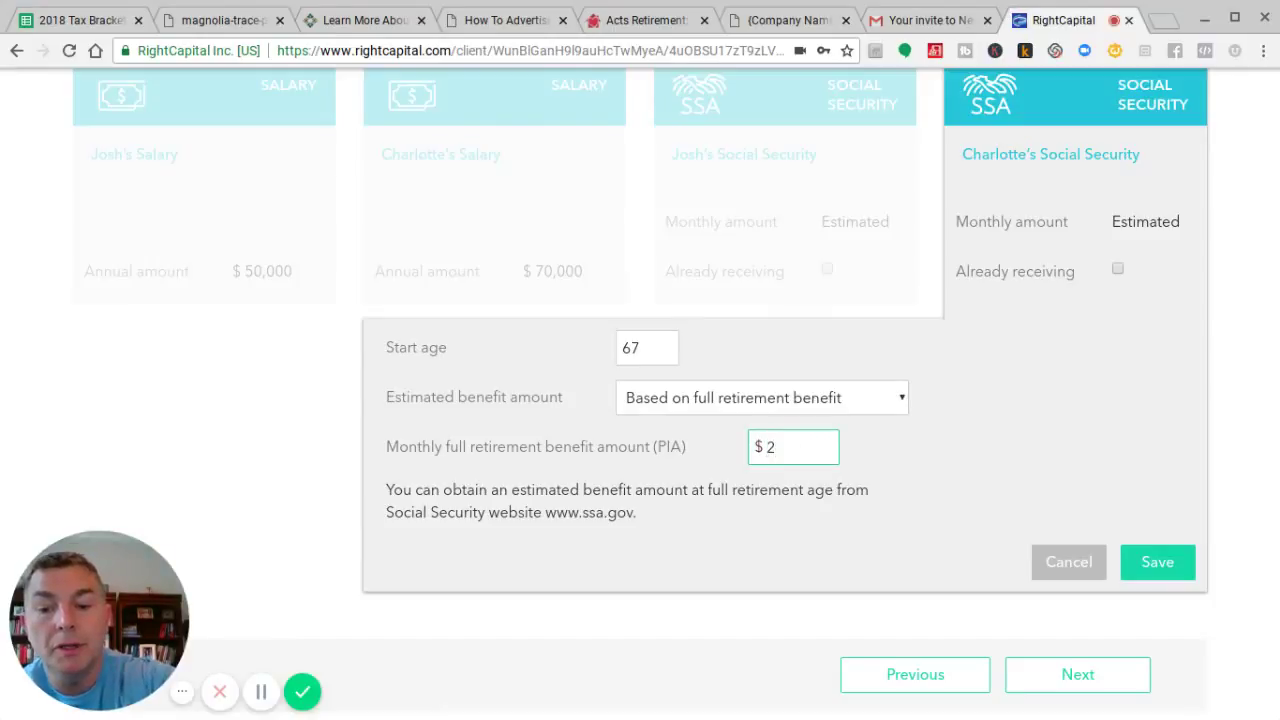
text(,385)
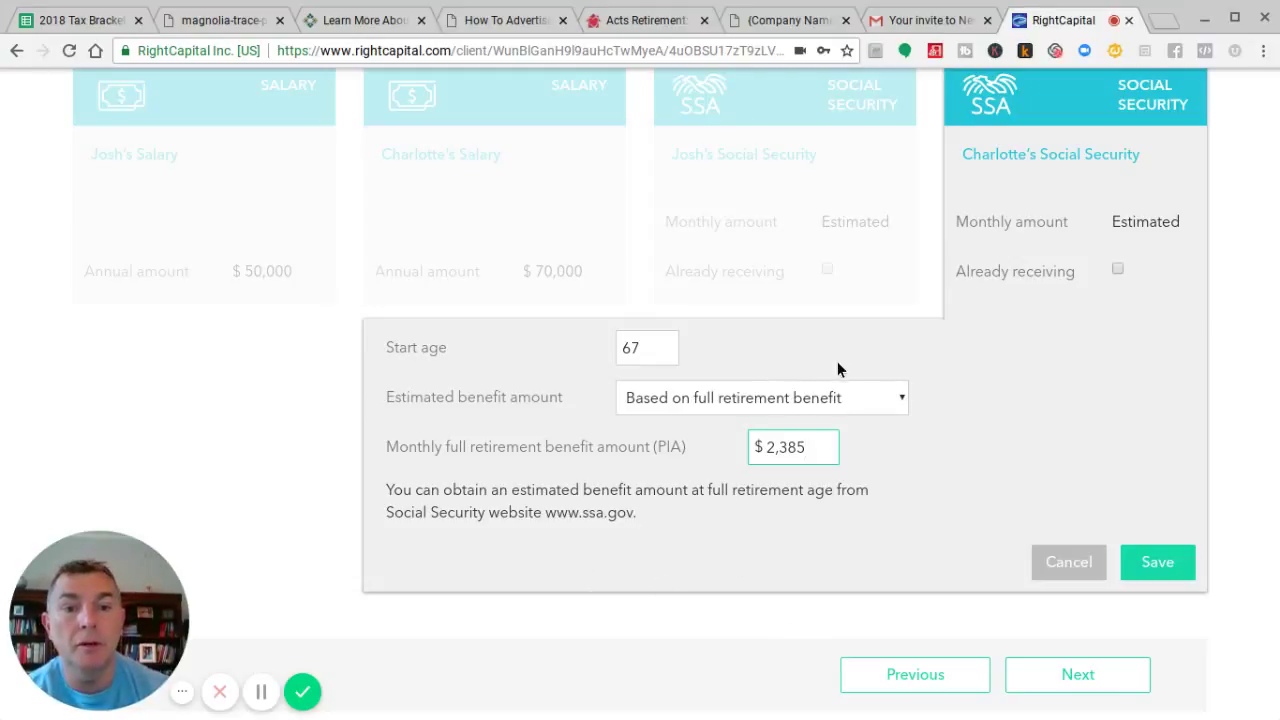
- Try basing the co-client's estimated benefit on historical covered earning, testing a $1 entry for 2013 and resetting it to $0
click(826, 397)
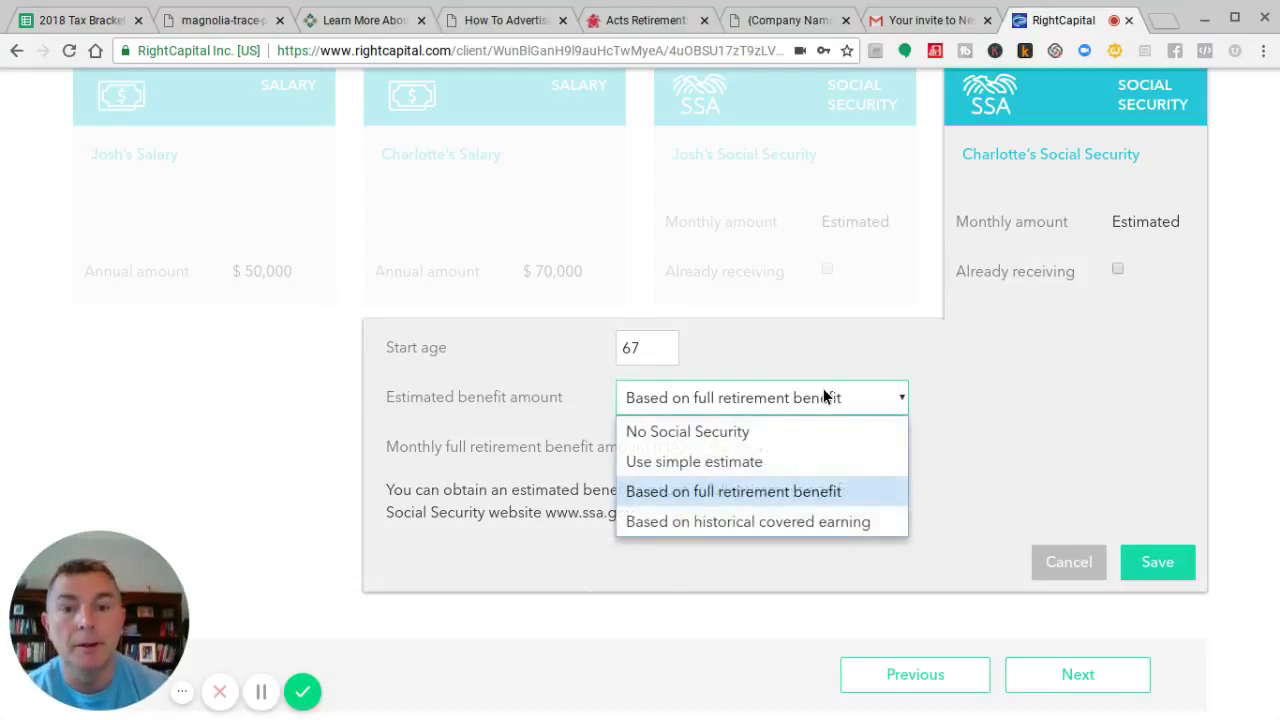
click(689, 521)
scroll(593, 540, down, 2)
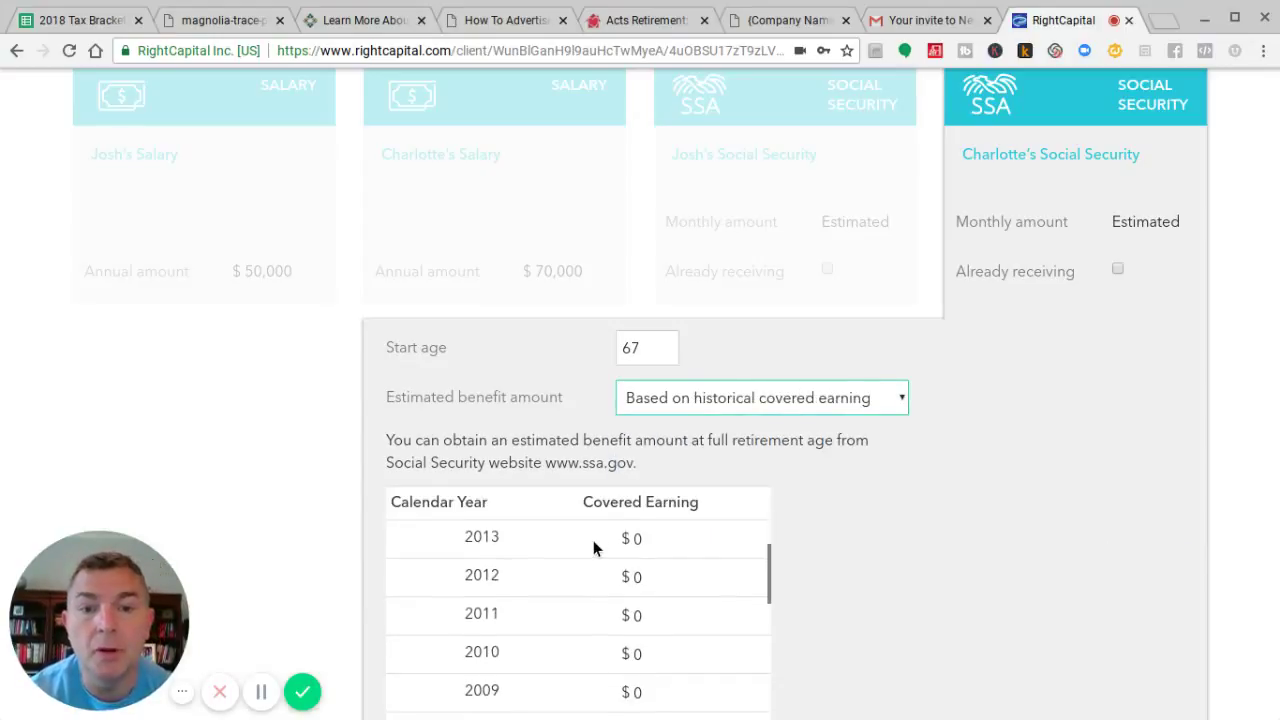
click(672, 540)
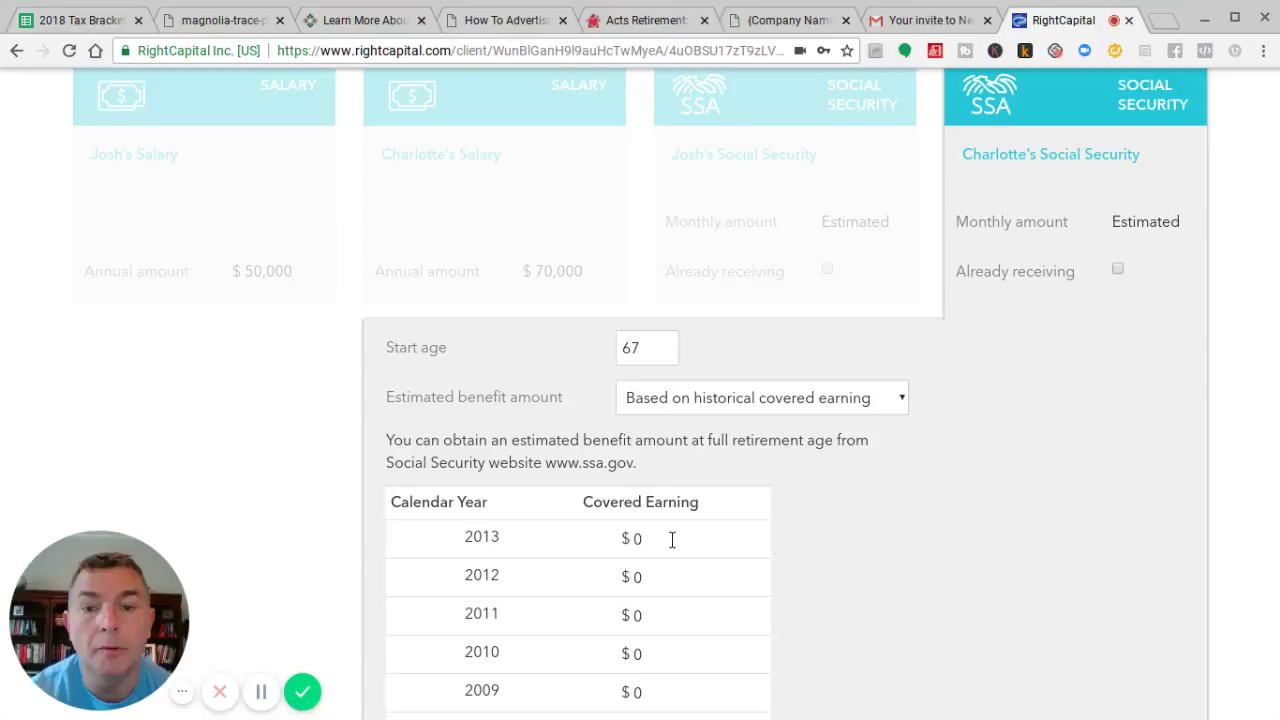
key(BackSpace)
text(1)
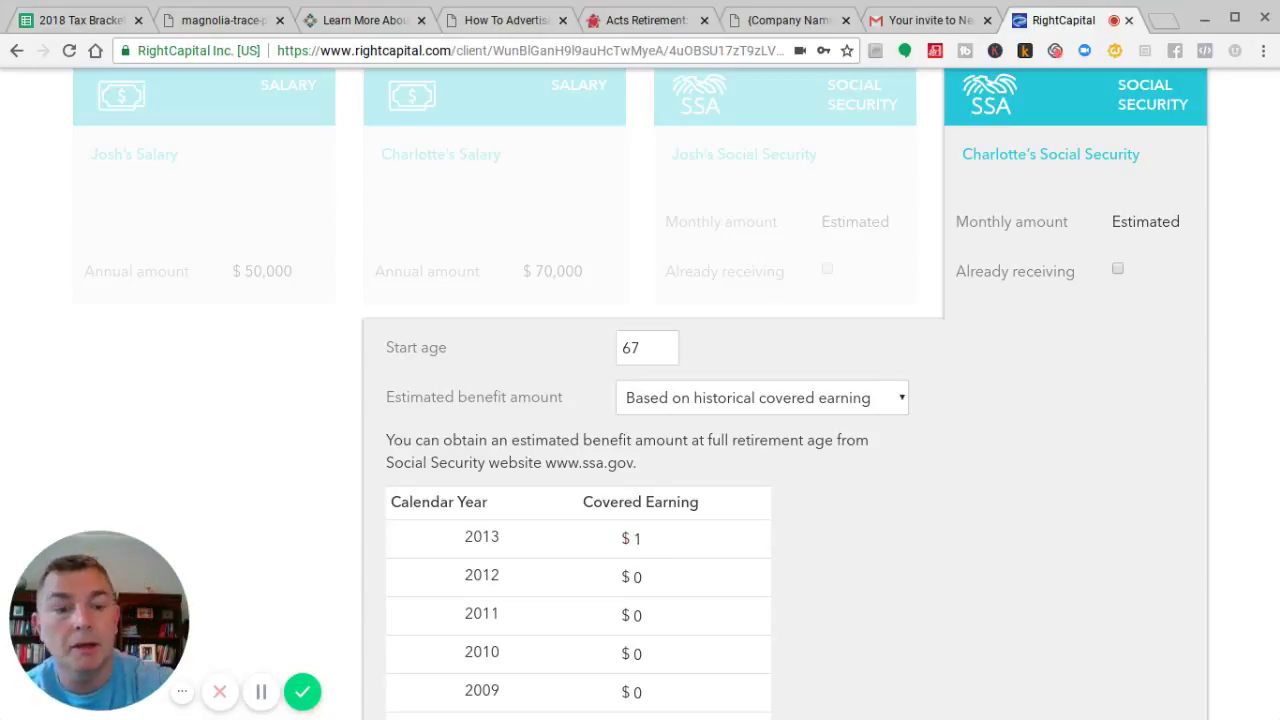
key(BackSpace)
text(0)
- Look through the covered earning table for the co-client's Social Security, back through the calendar years to the 1970s
scroll(578, 610, down, 5)
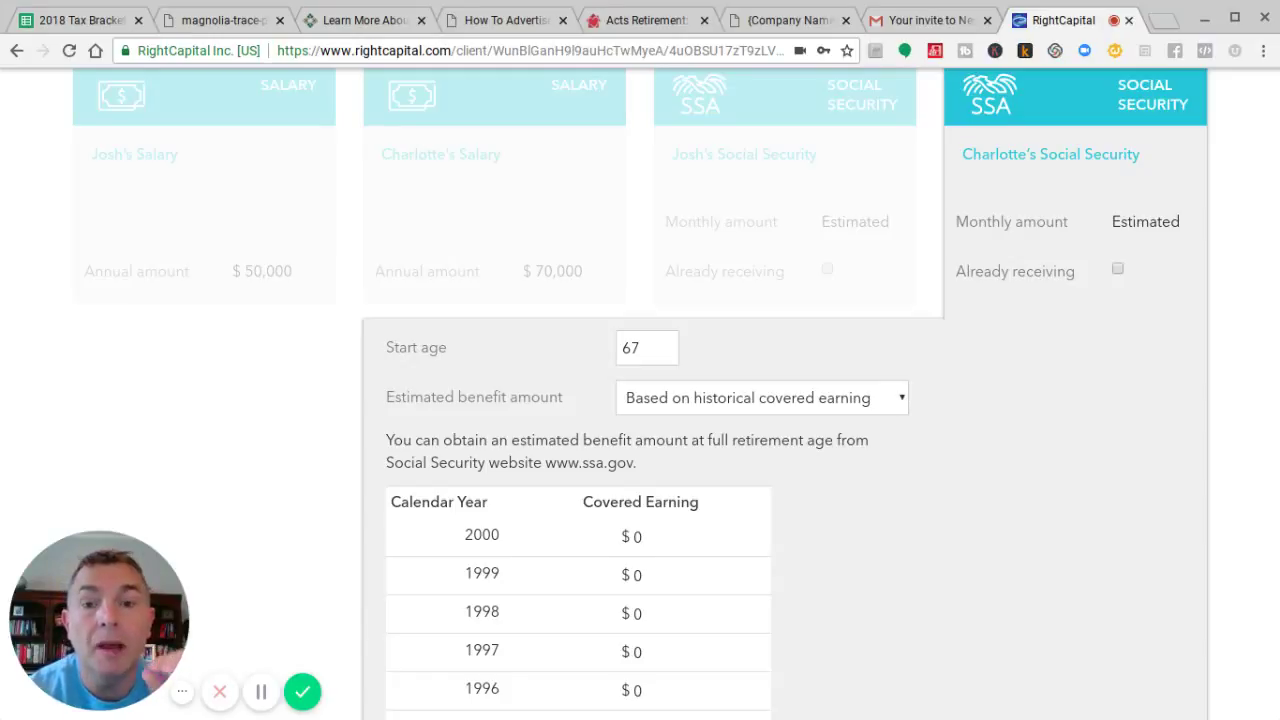
scroll(578, 610, down, 2)
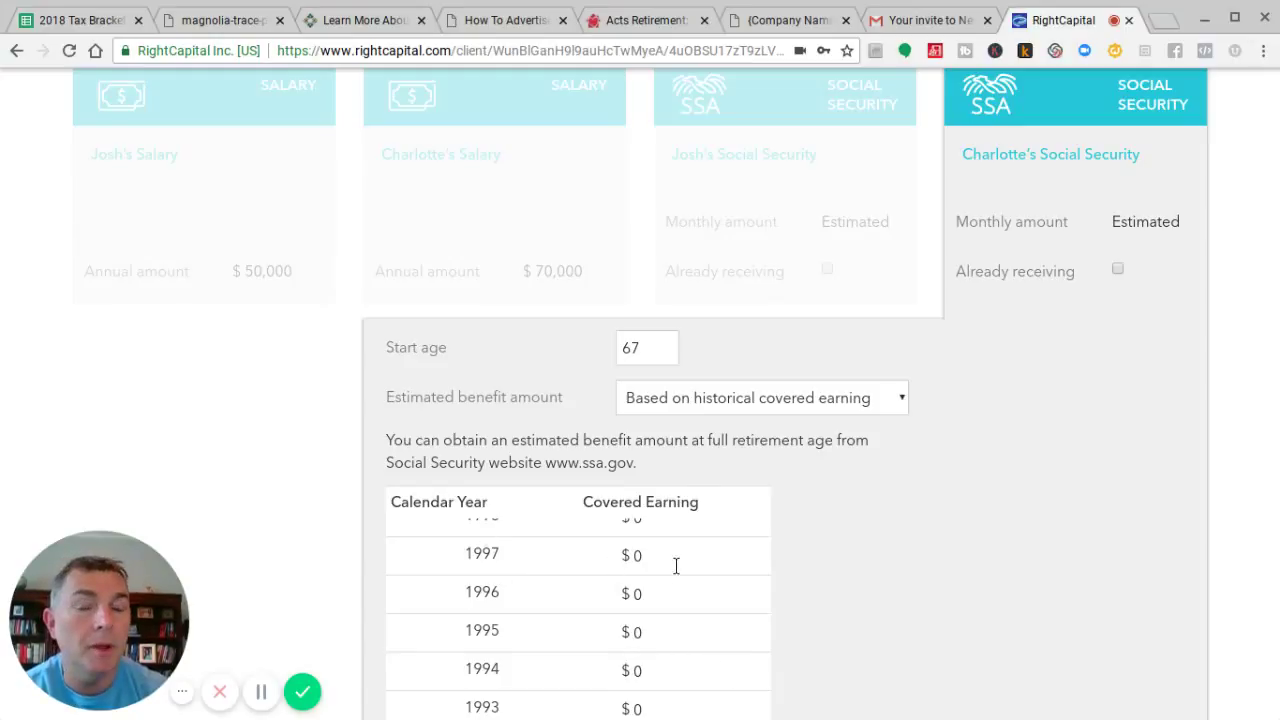
scroll(676, 566, down, 10)
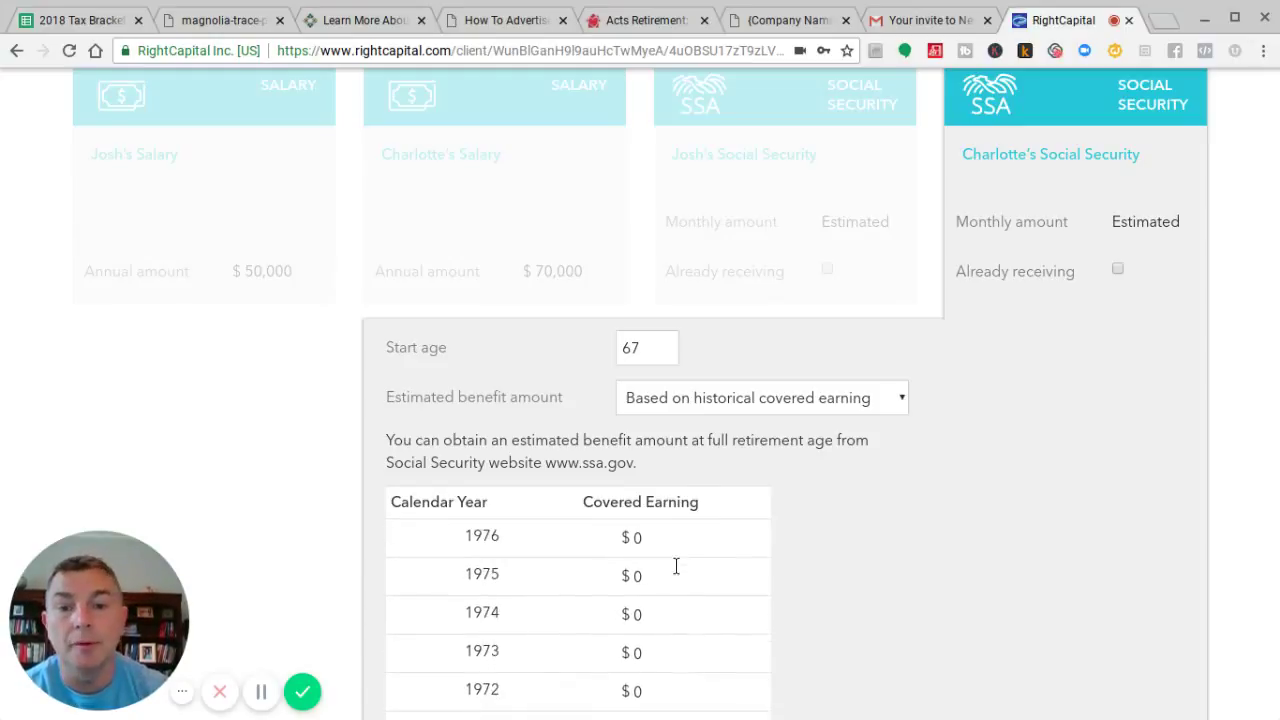
scroll(676, 566, up, 20)
scroll(676, 566, up, 3)
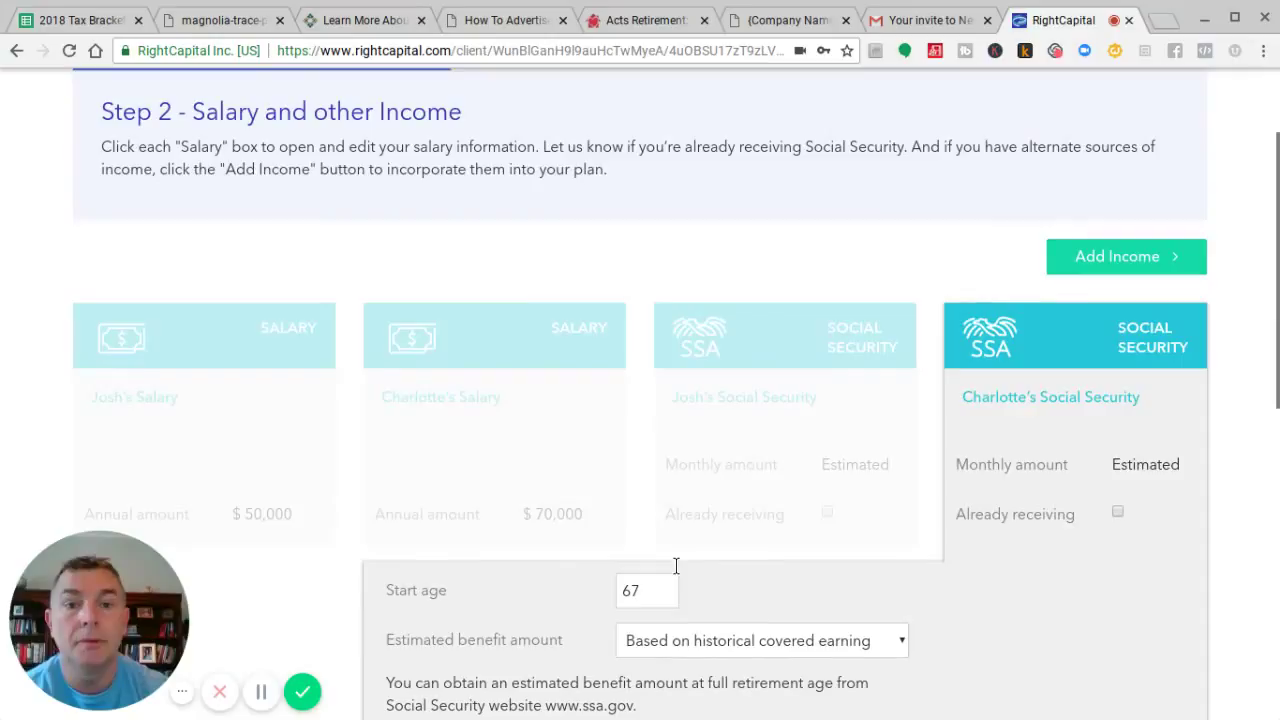
scroll(830, 566, down, 4)
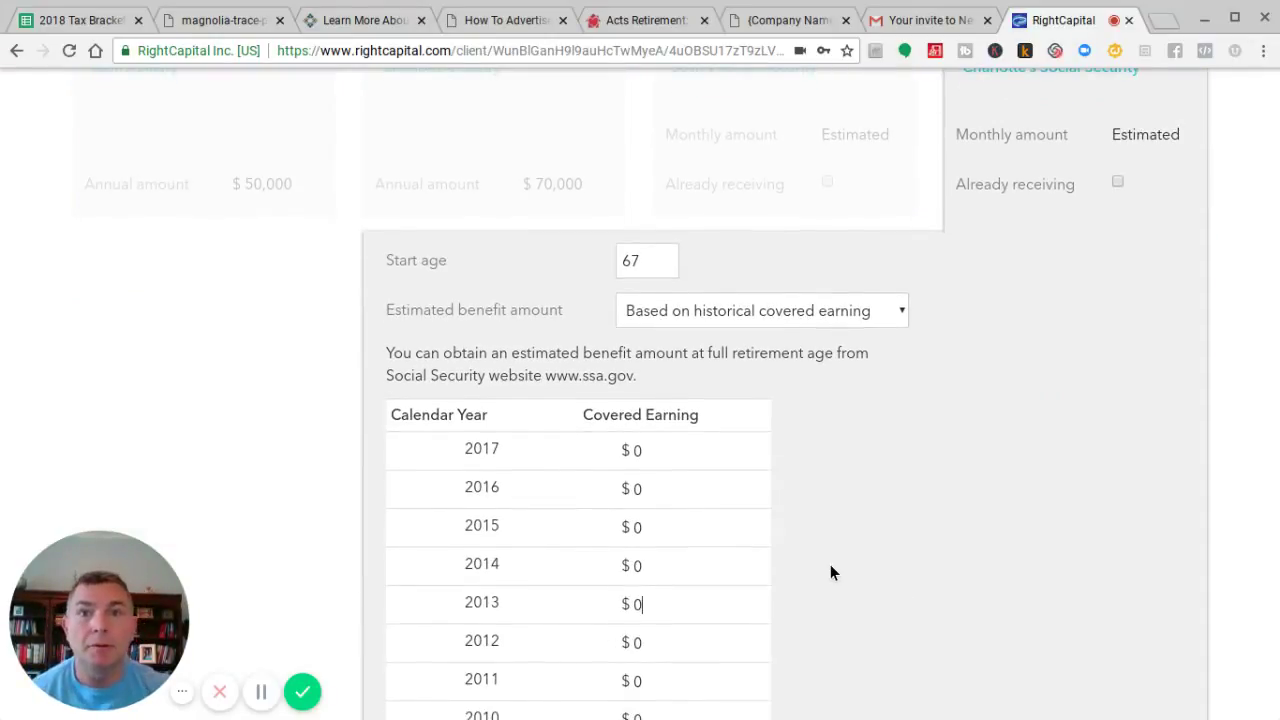
scroll(830, 564, up, 1)
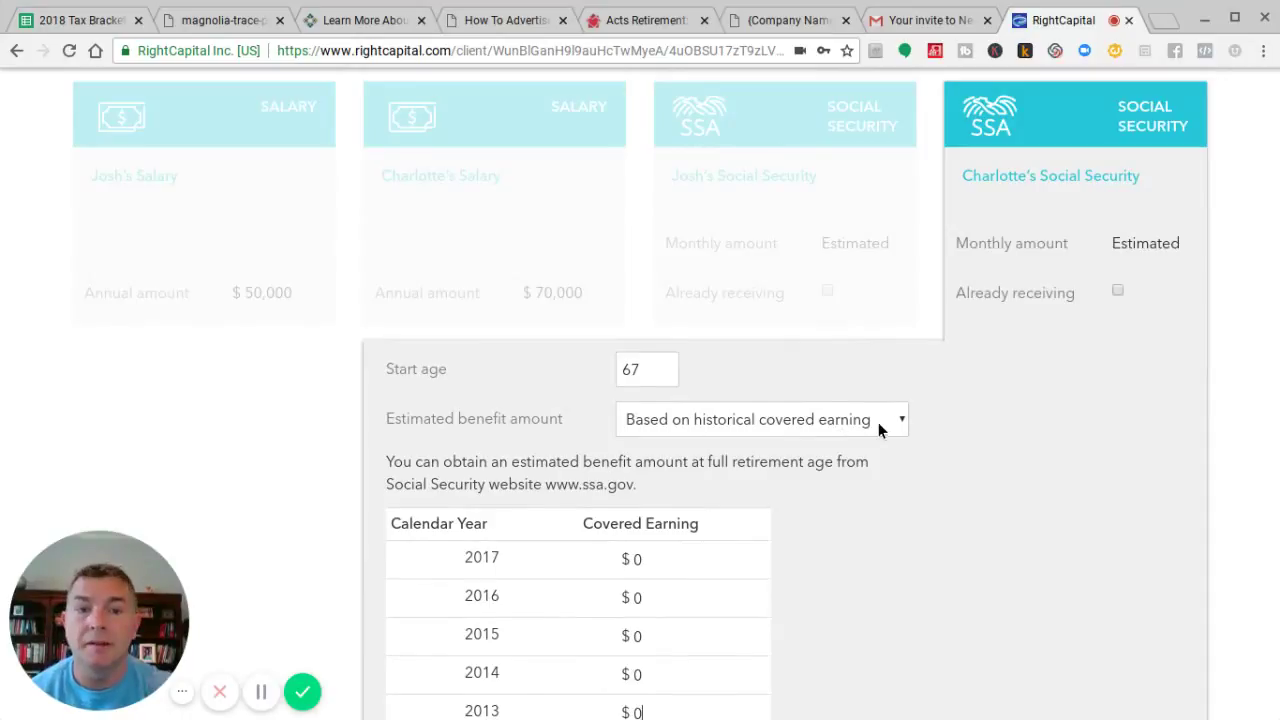
- Base the co-client's estimated benefit on full retirement benefit again and save the Social Security entry
click(878, 422)
click(787, 510)
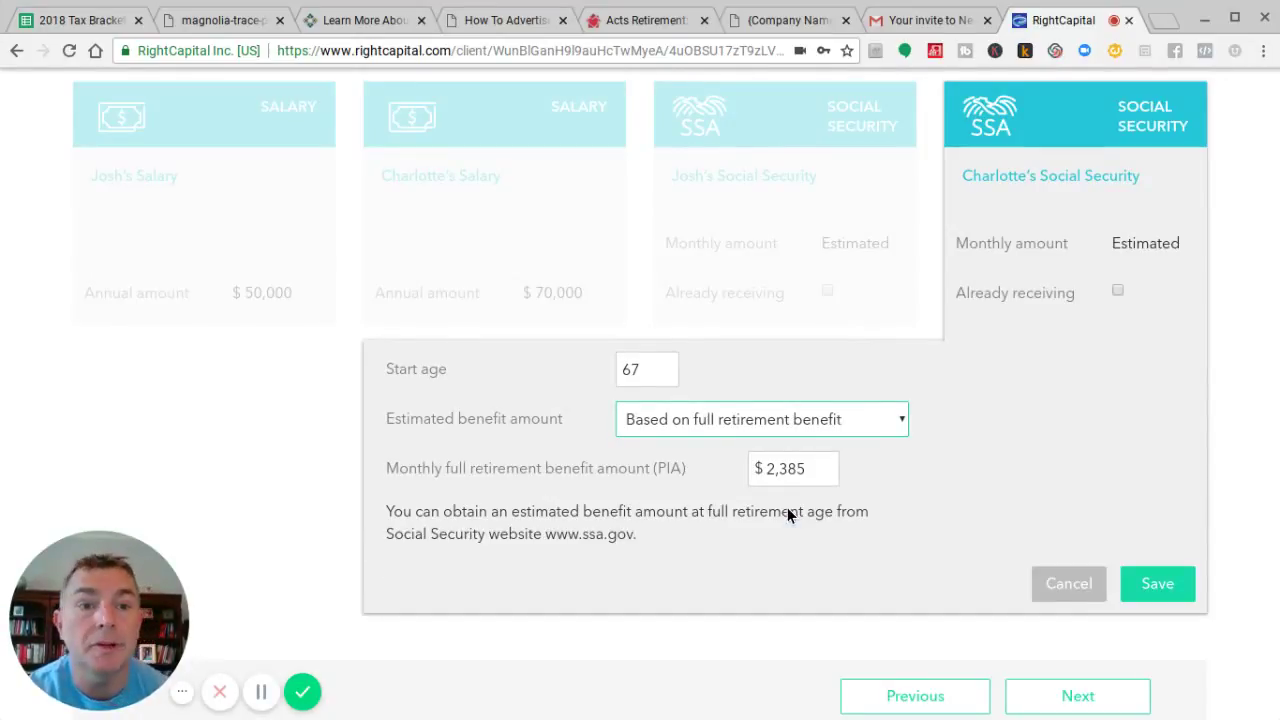
click(1157, 586)
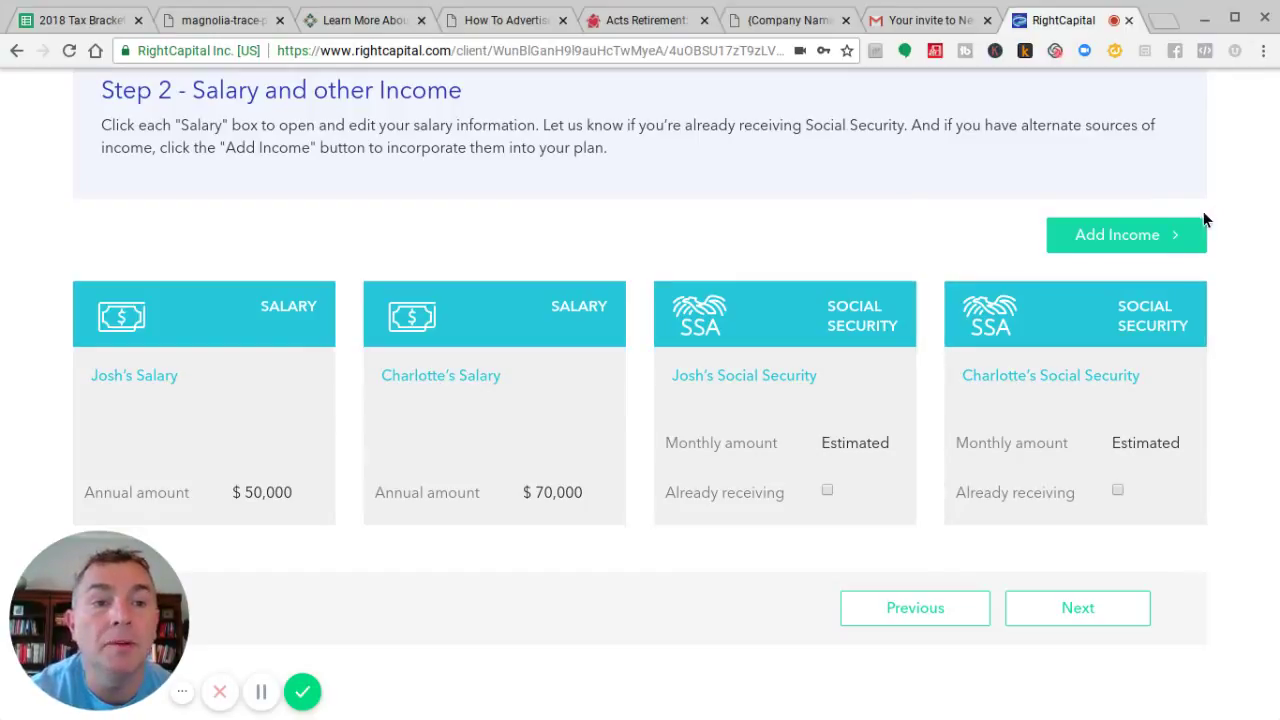
- Review the additional income types that can be added to the plan without choosing any
click(1150, 228)
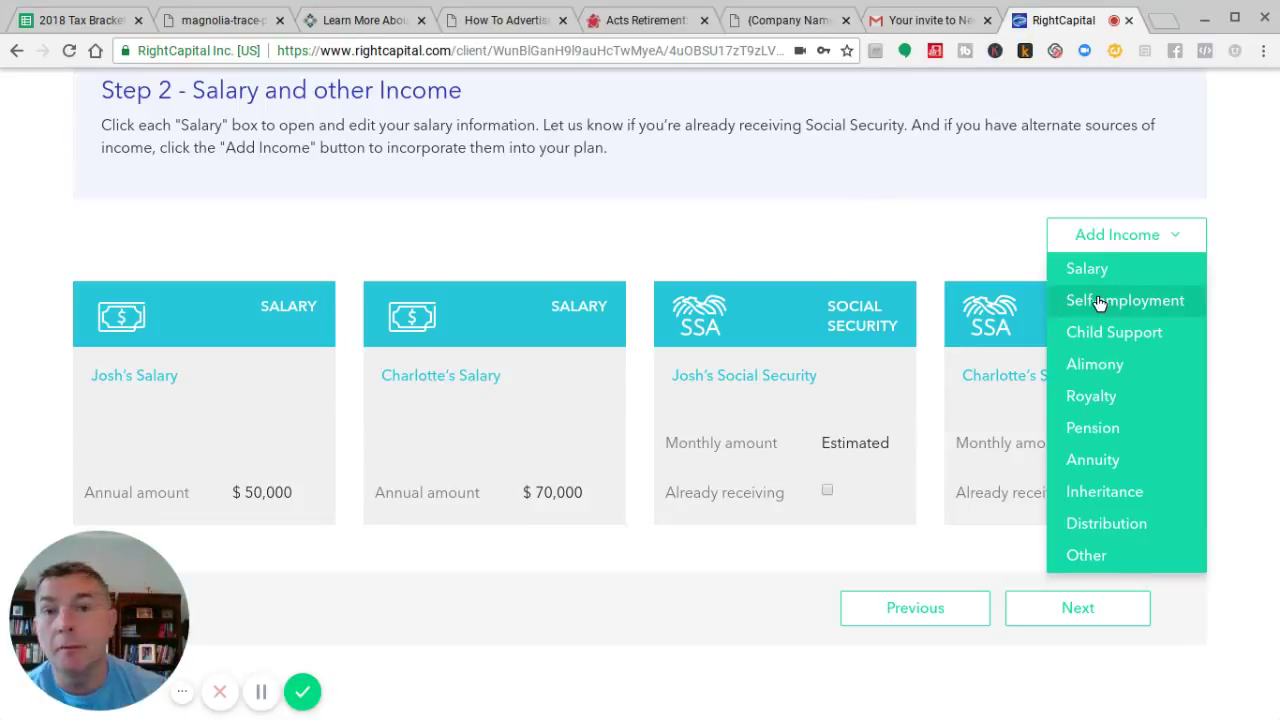
click(877, 190)
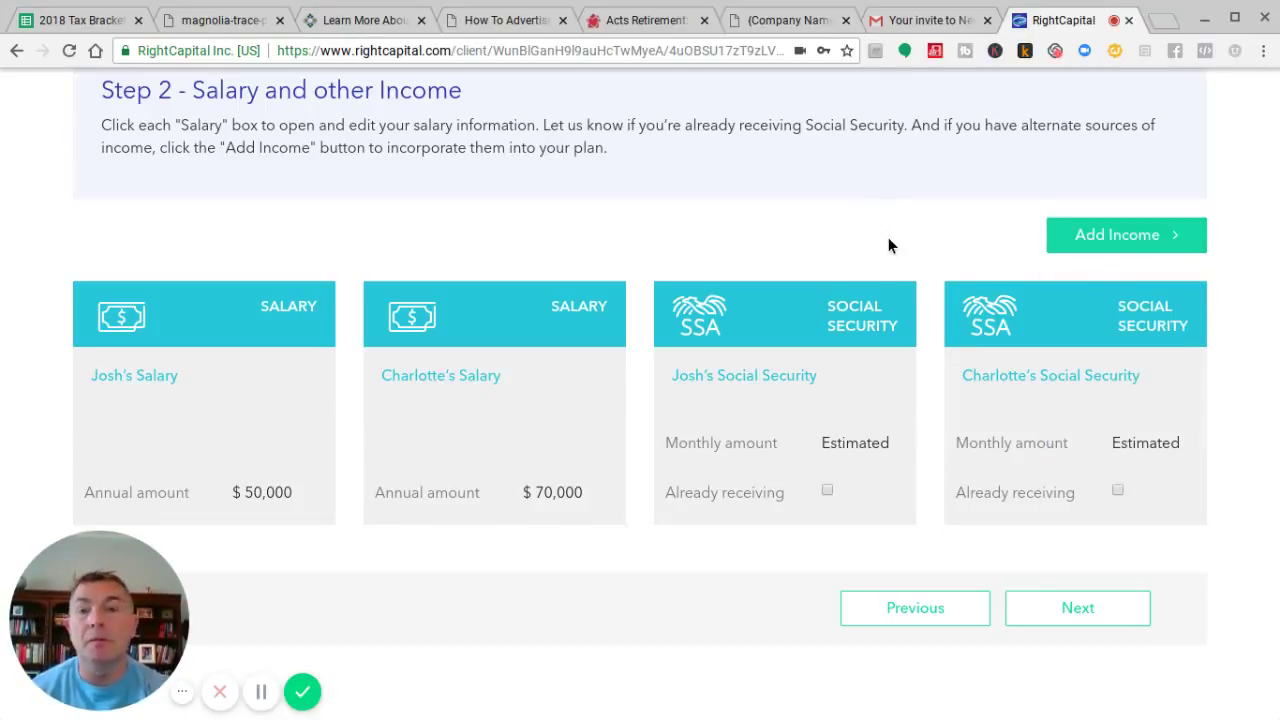
scroll(888, 240, up, 1)
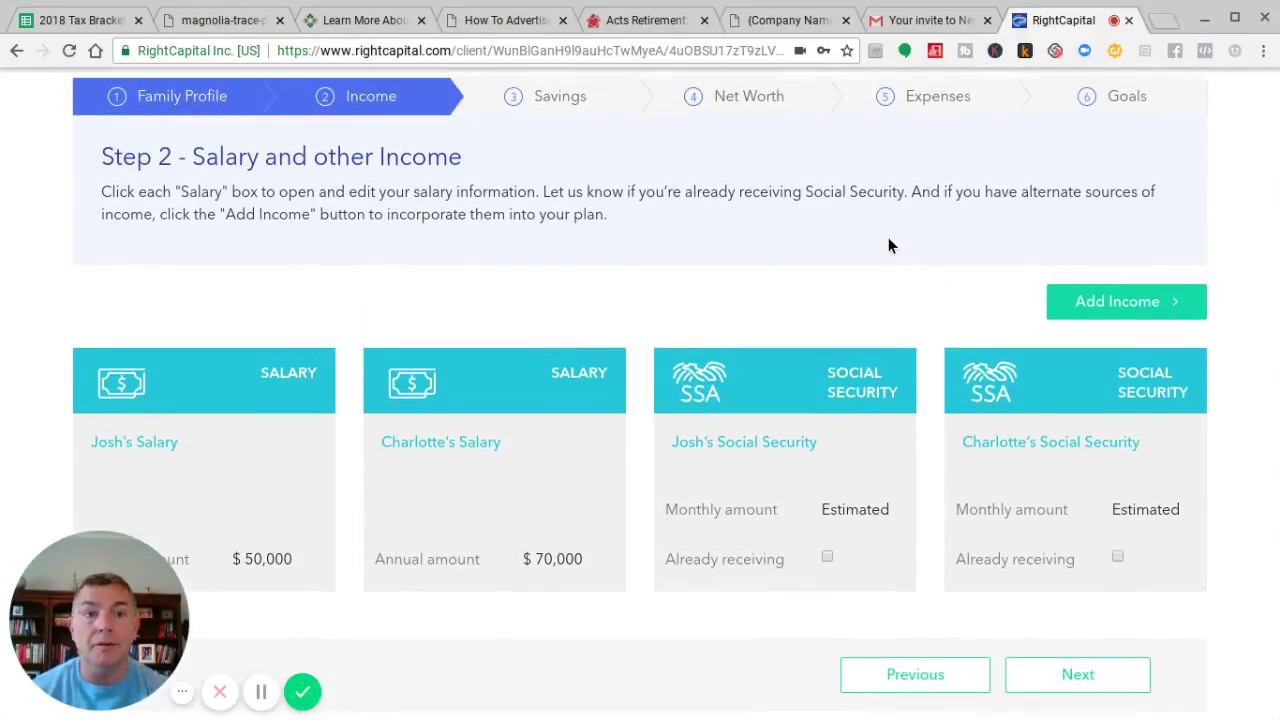
click(1112, 300)
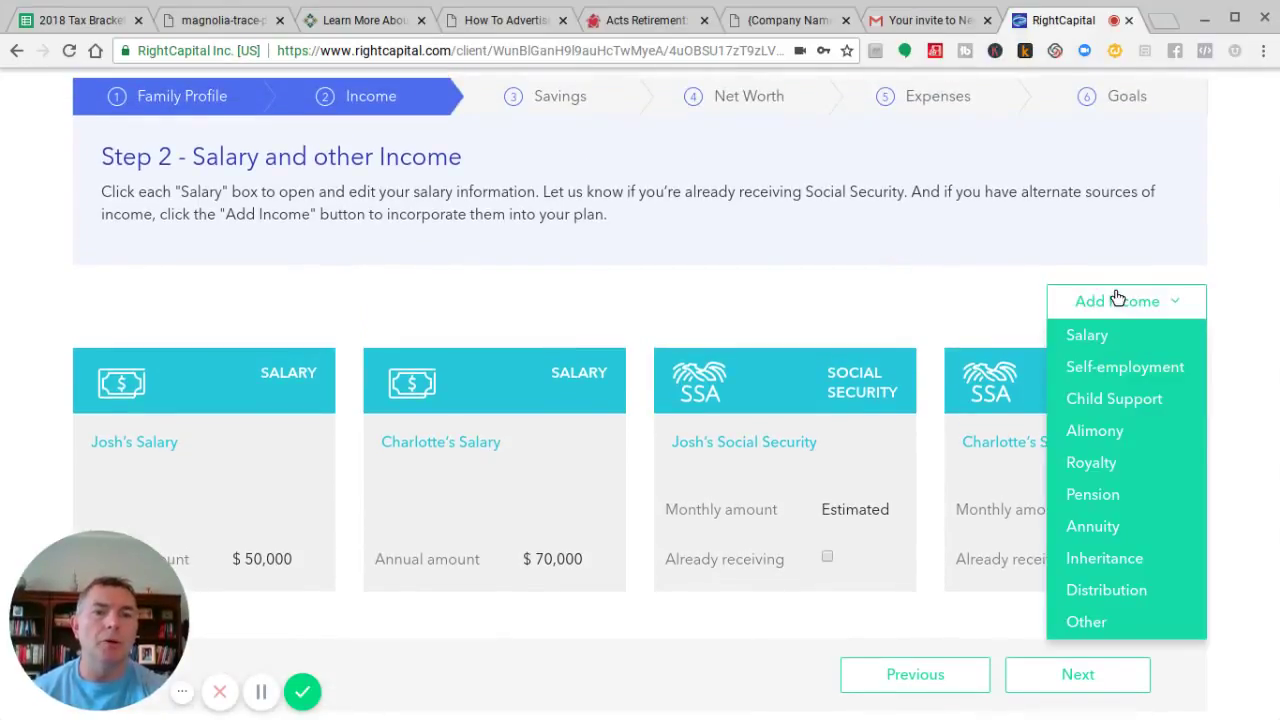
click(829, 240)
scroll(829, 245, up, 1)
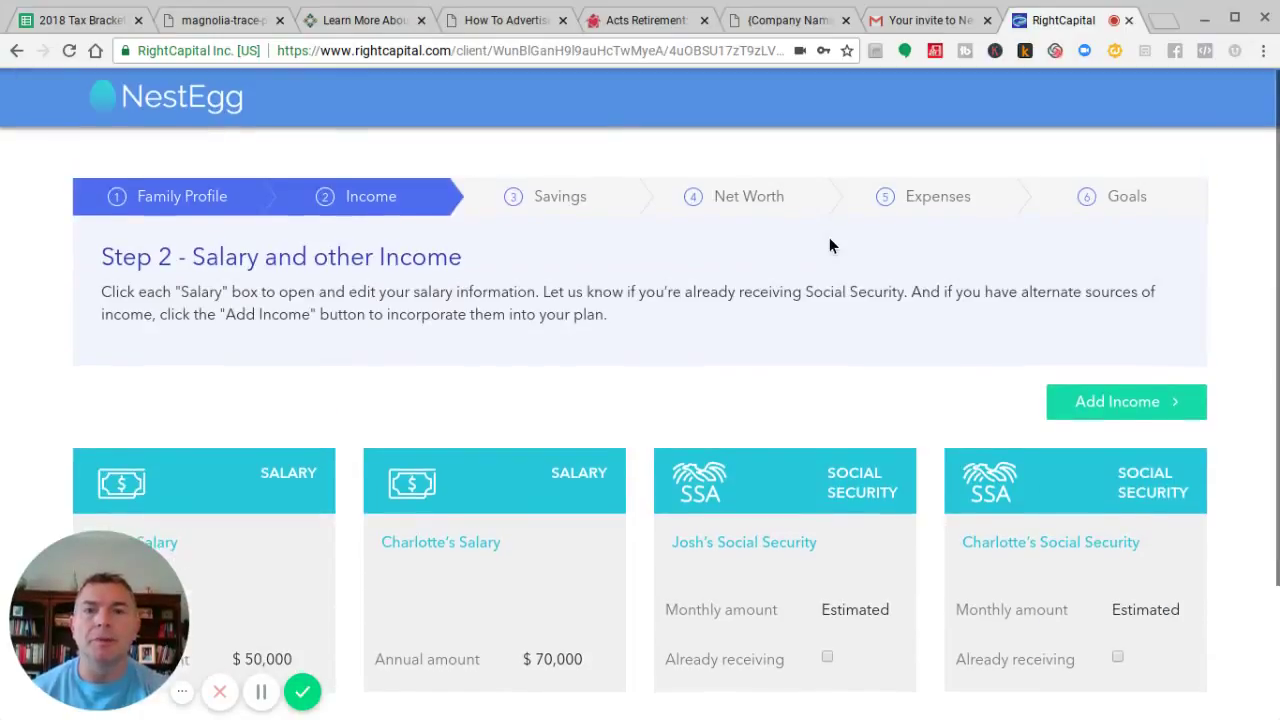
- Go to the Savings step and set the contribution of the client's 401(k) to 5%
click(560, 199)
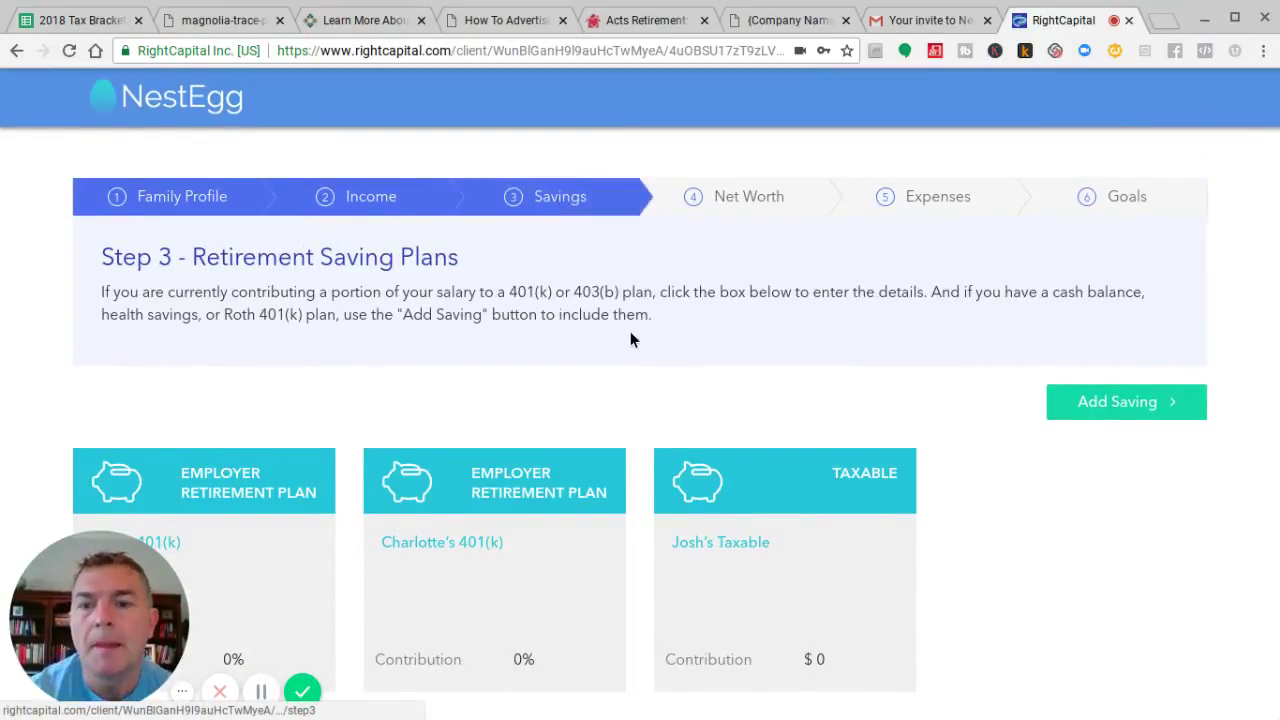
scroll(597, 375, down, 2)
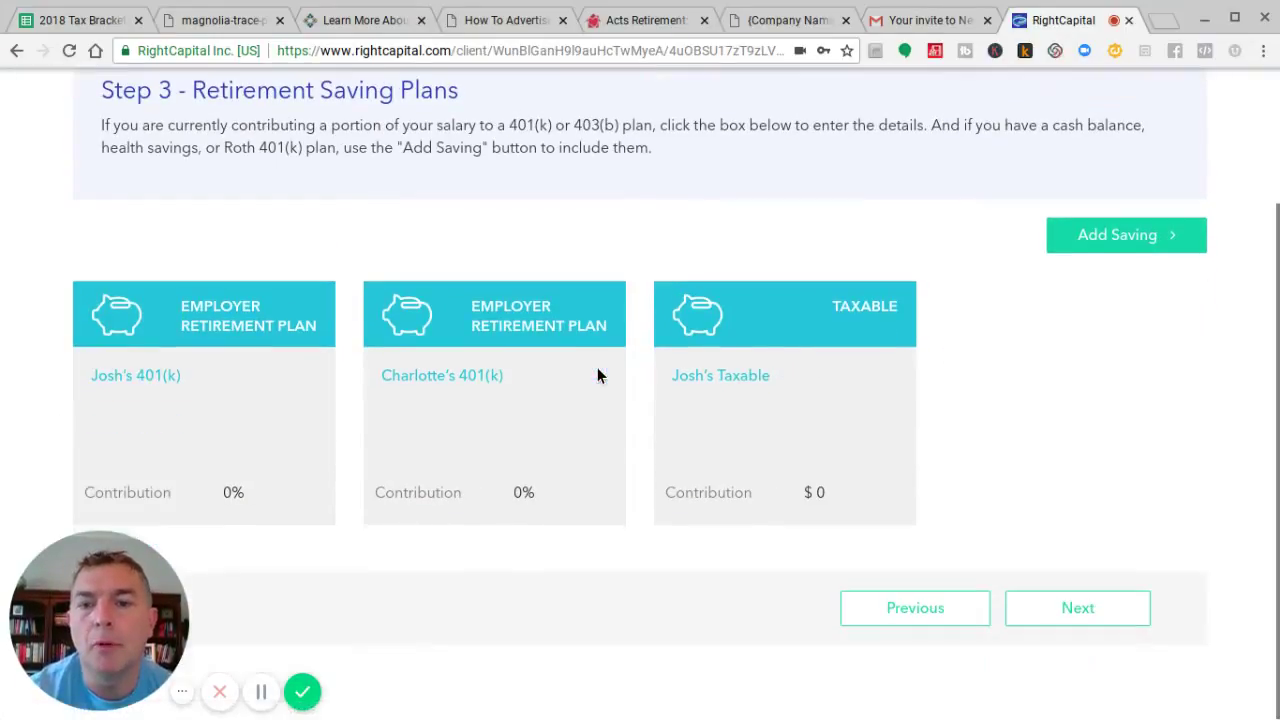
click(276, 320)
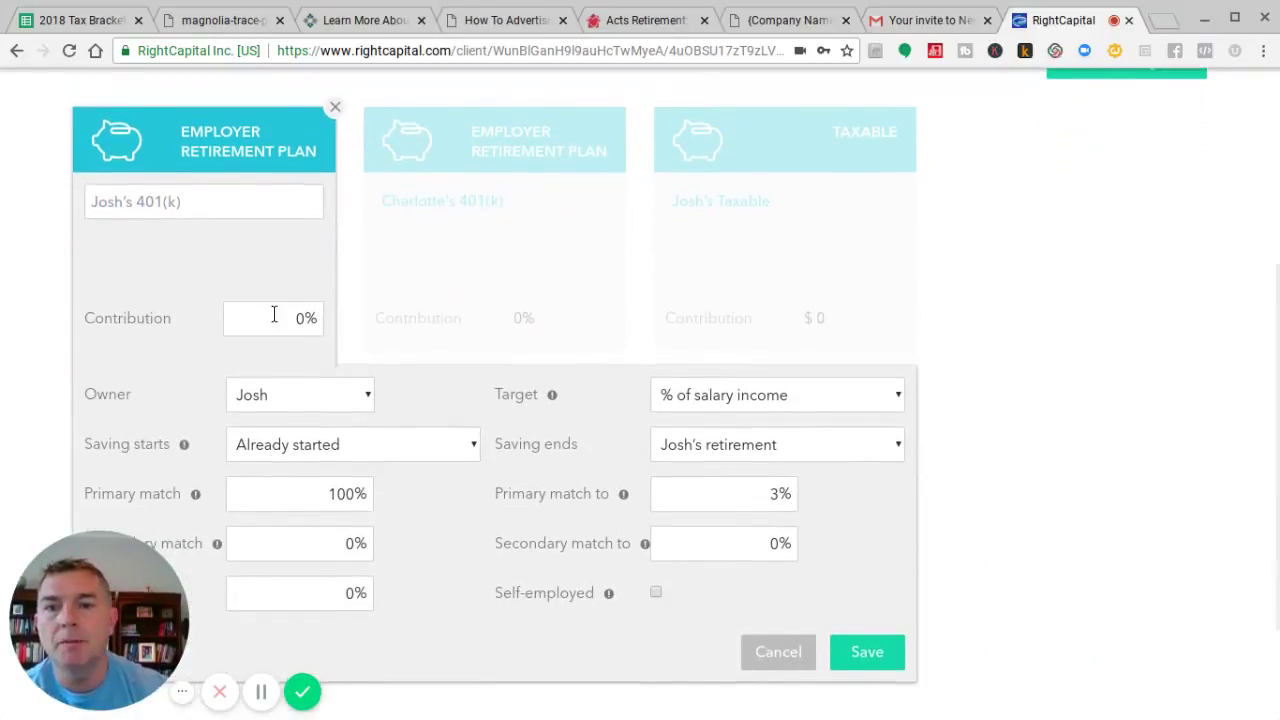
click(273, 313)
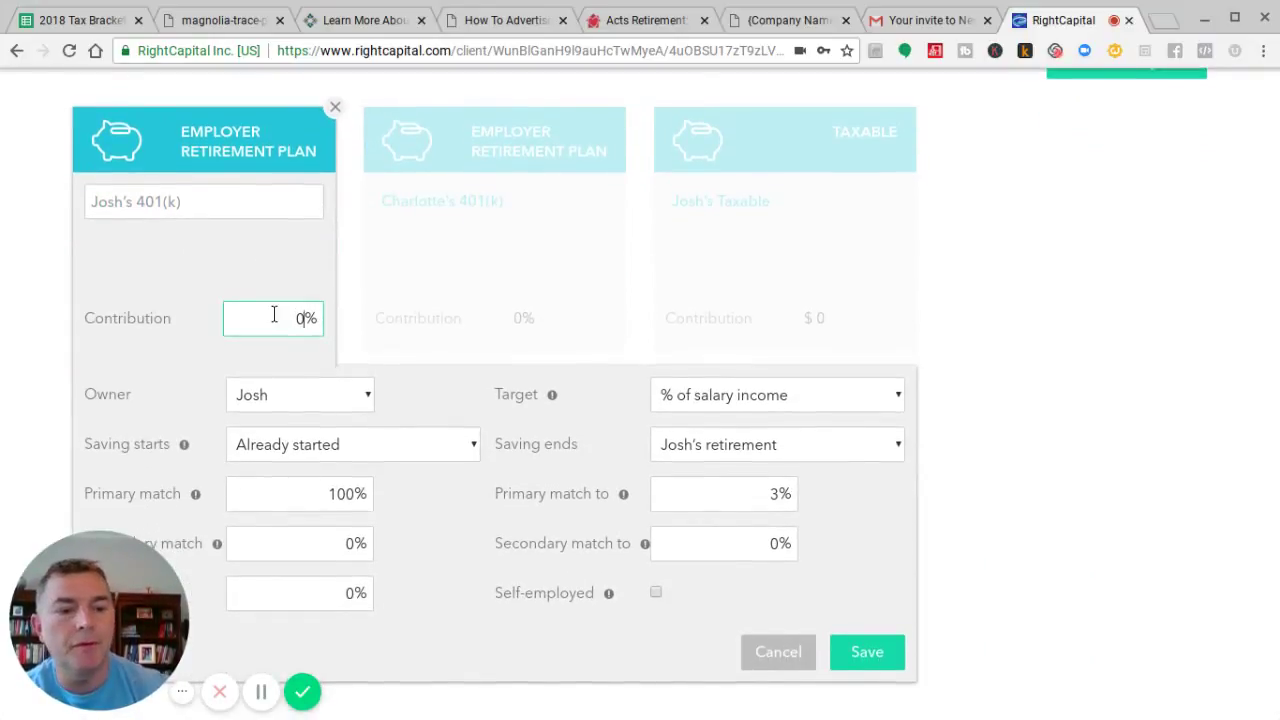
key(BackSpace)
text(5)
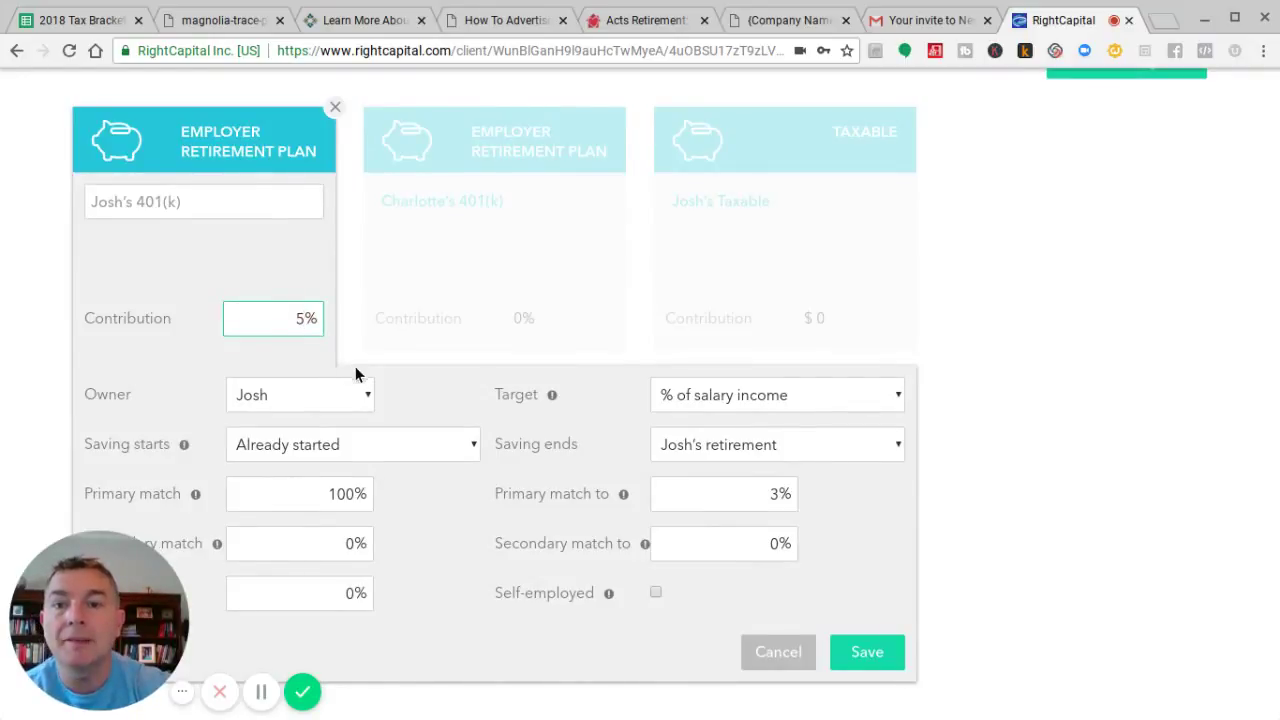
- Review the client's 401(k) employer match and self-employed settings, and save the plan
scroll(462, 346, down, 1)
scroll(455, 348, down, 1)
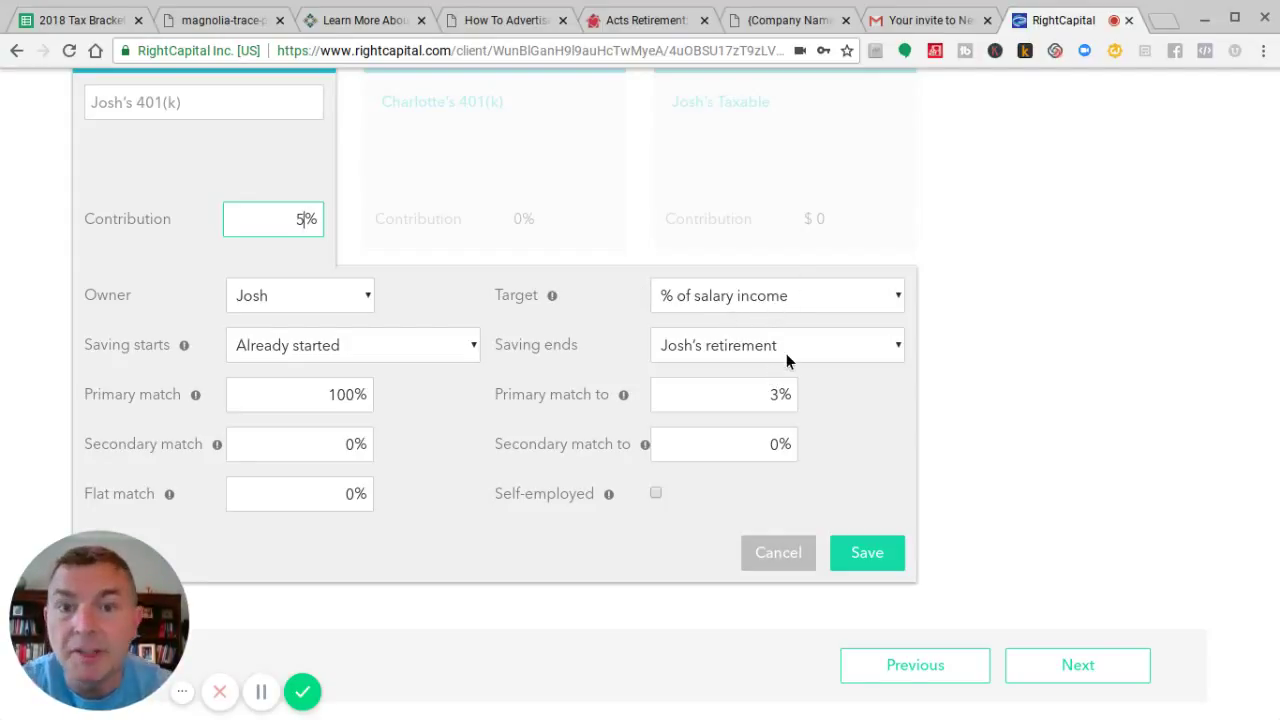
click(714, 396)
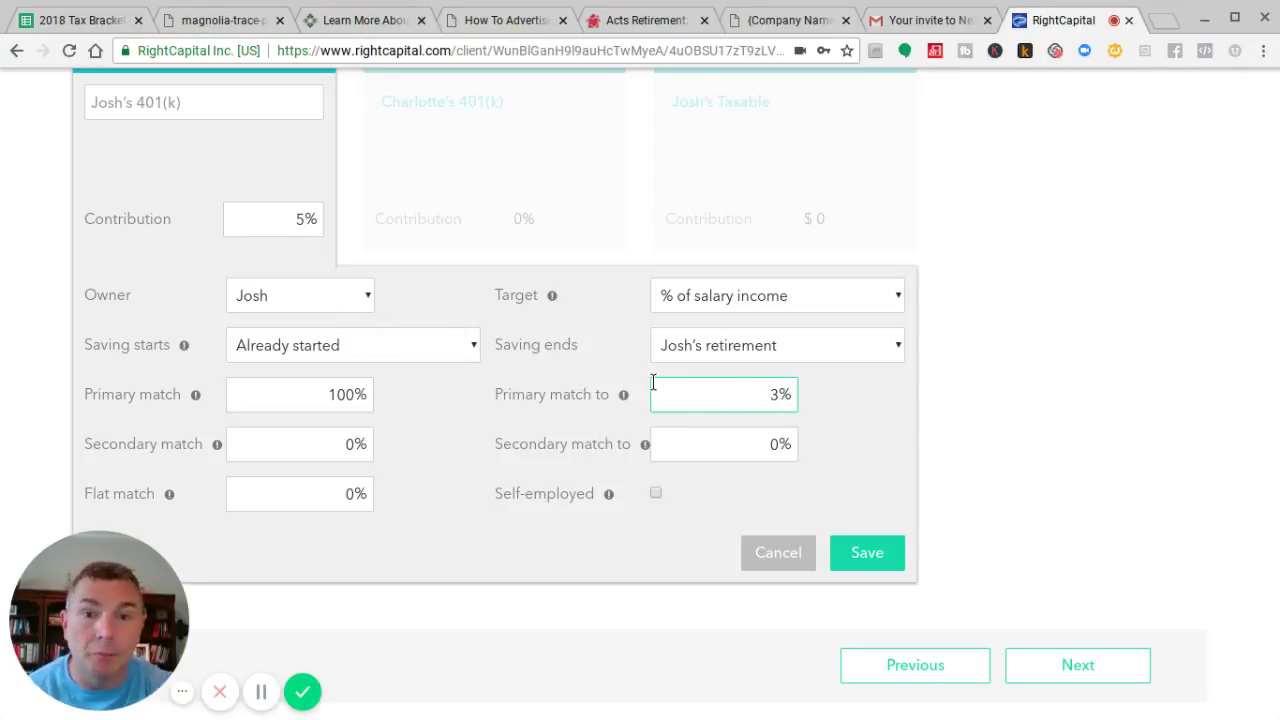
scroll(652, 382, up, 3)
scroll(652, 384, up, 1)
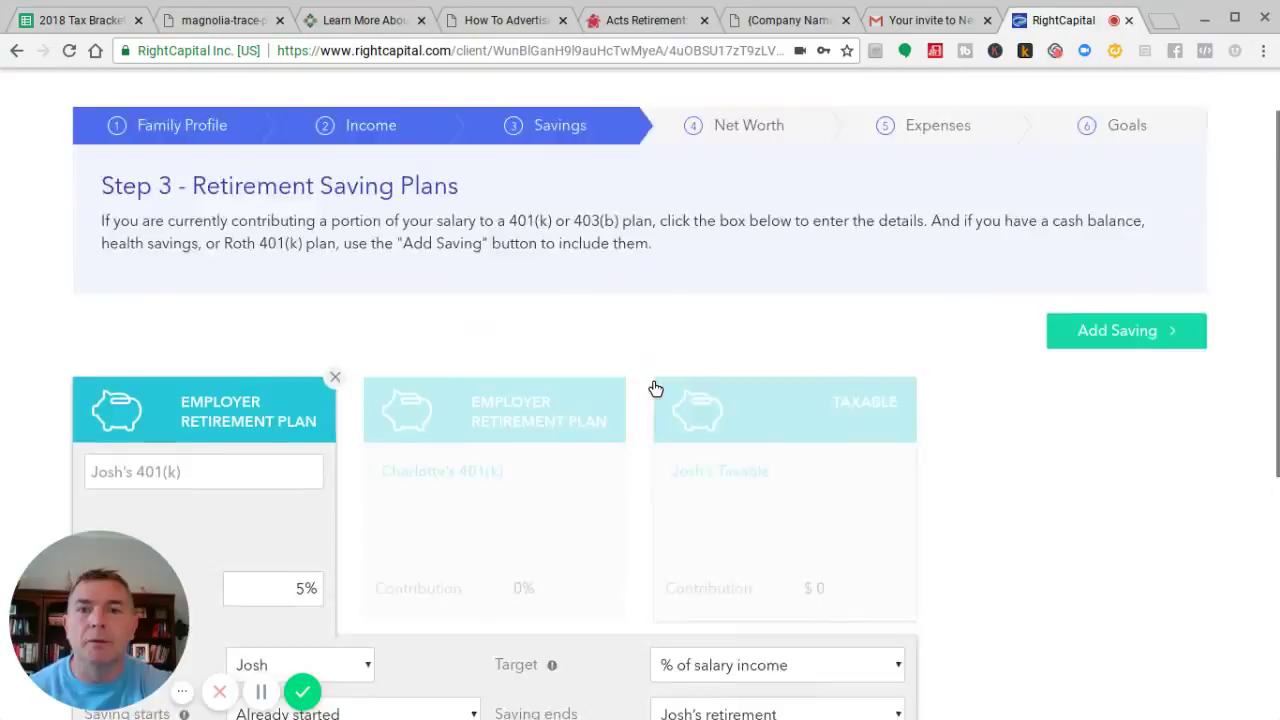
scroll(652, 384, down, 4)
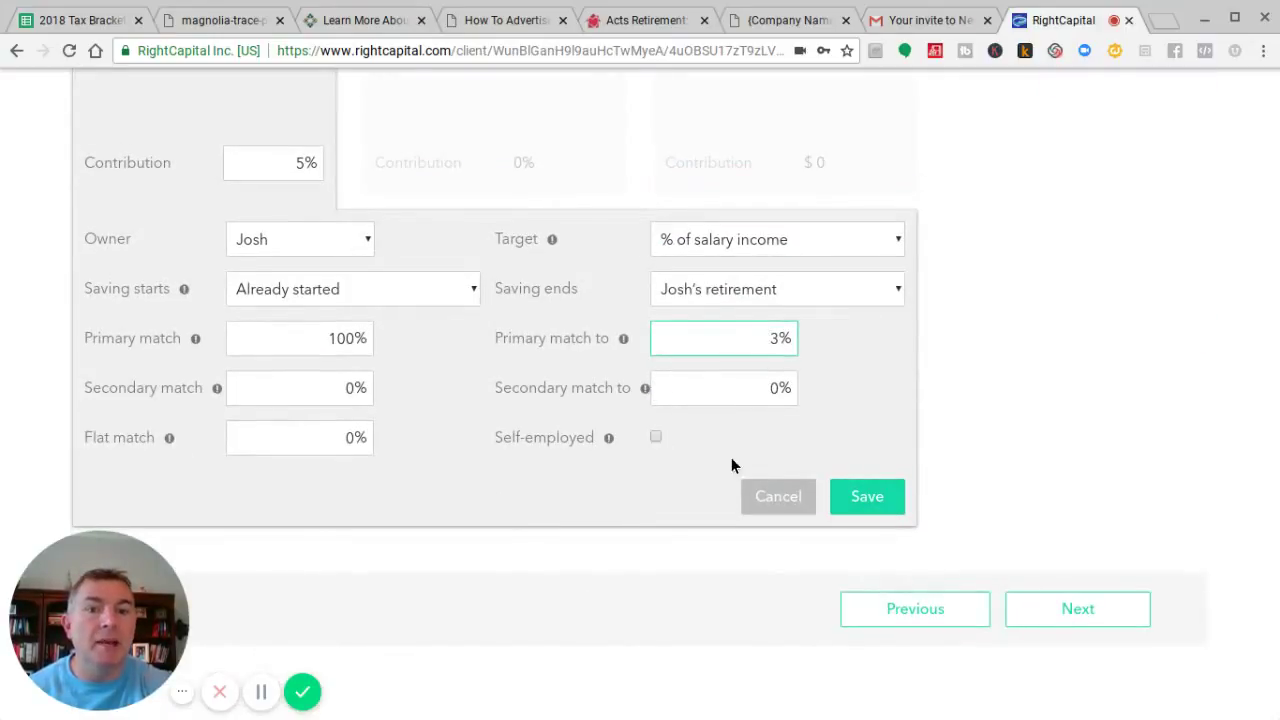
click(654, 439)
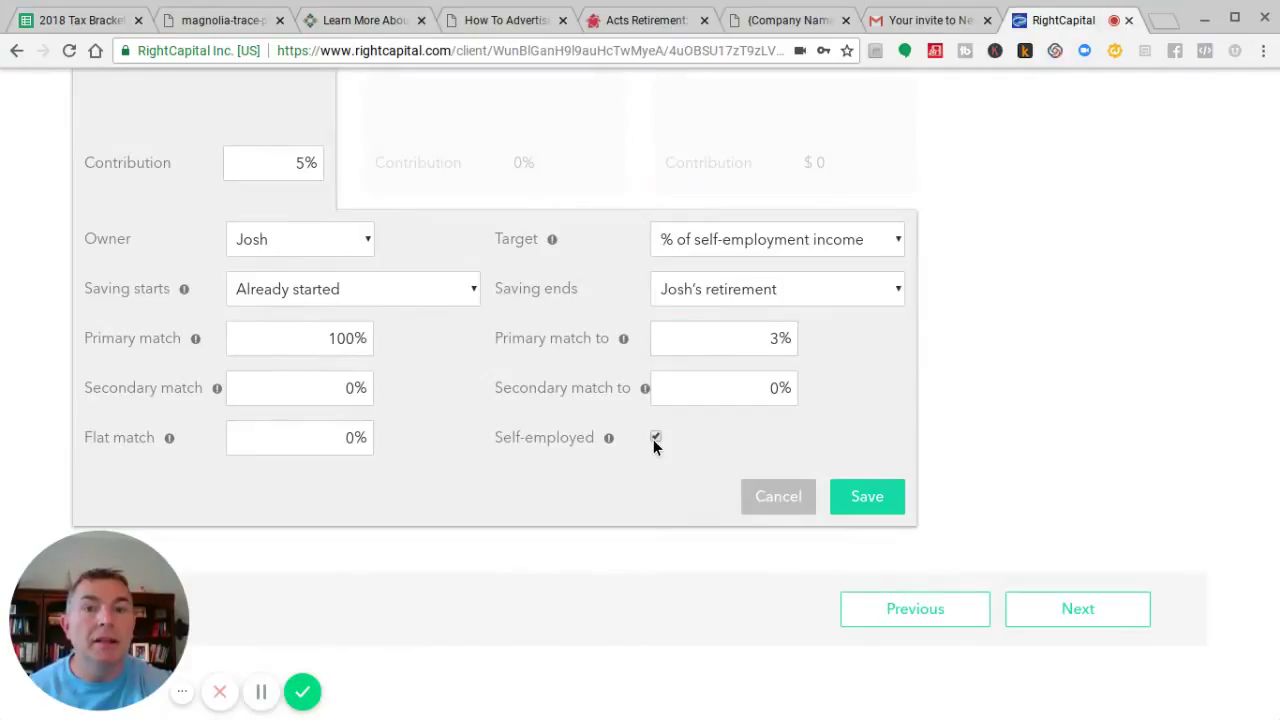
click(655, 439)
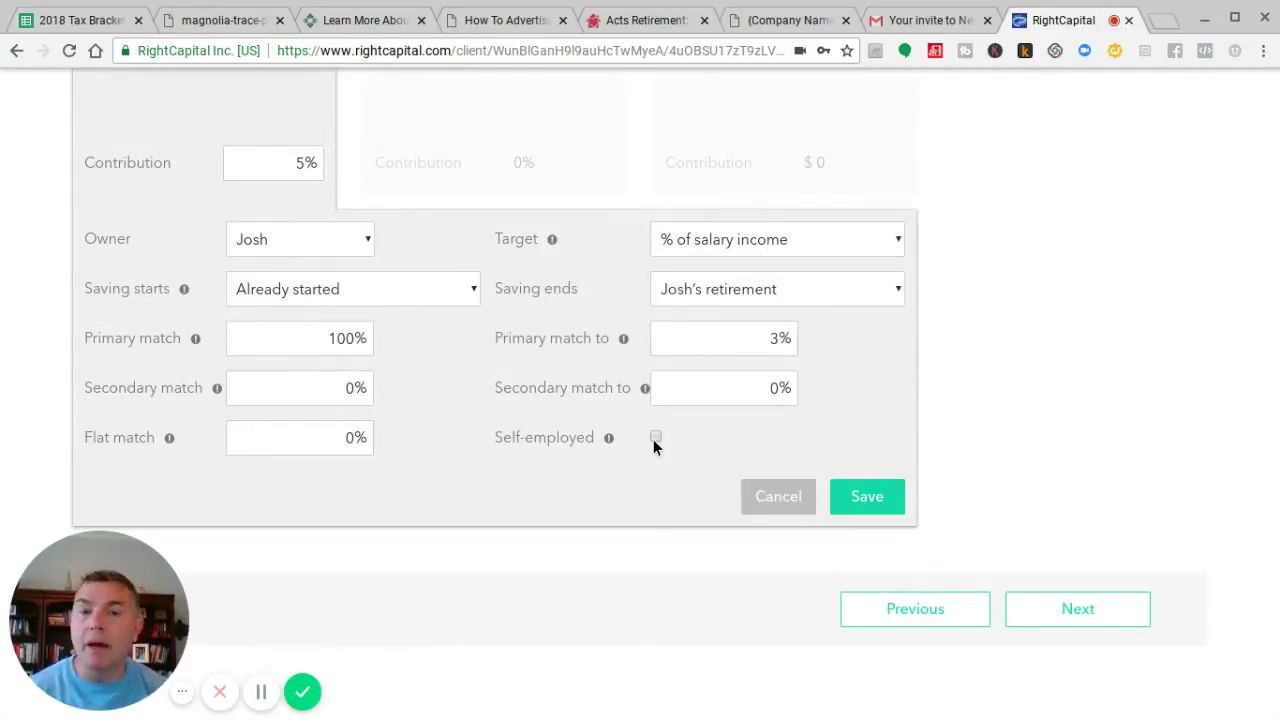
click(862, 498)
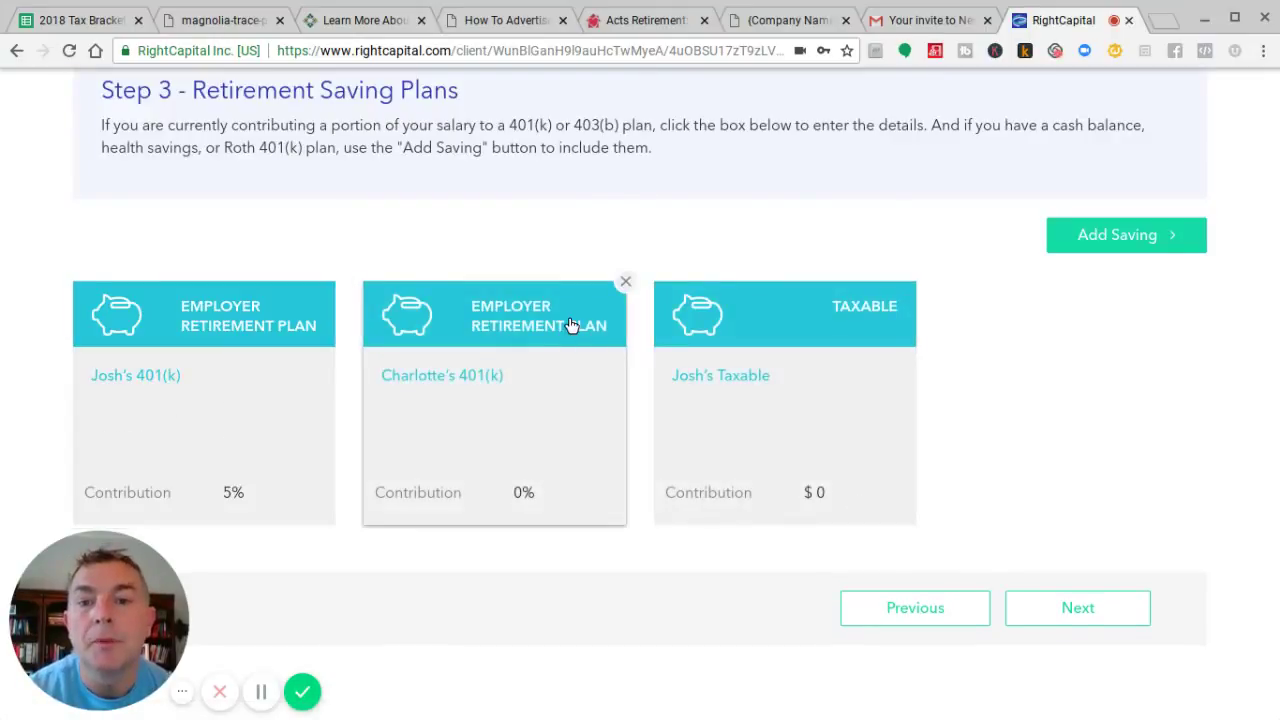
- Open the co-client's 401(k) and set its contribution to 10%
click(492, 392)
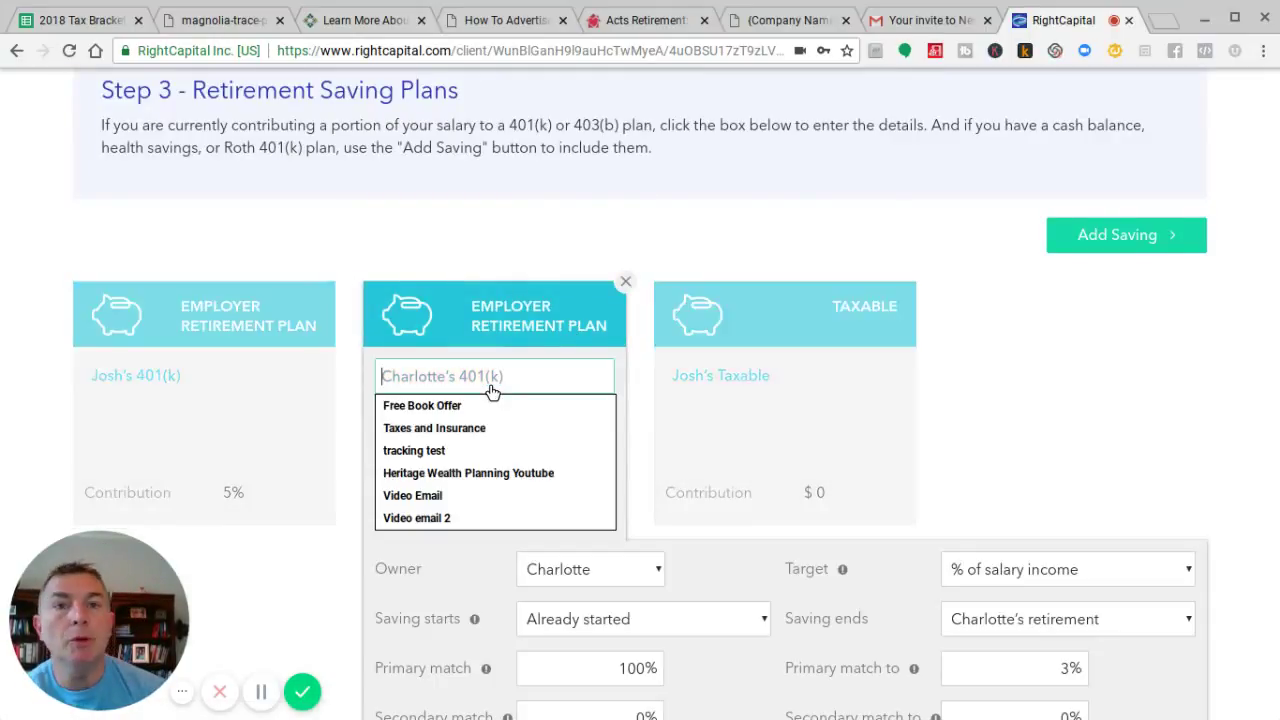
click(759, 256)
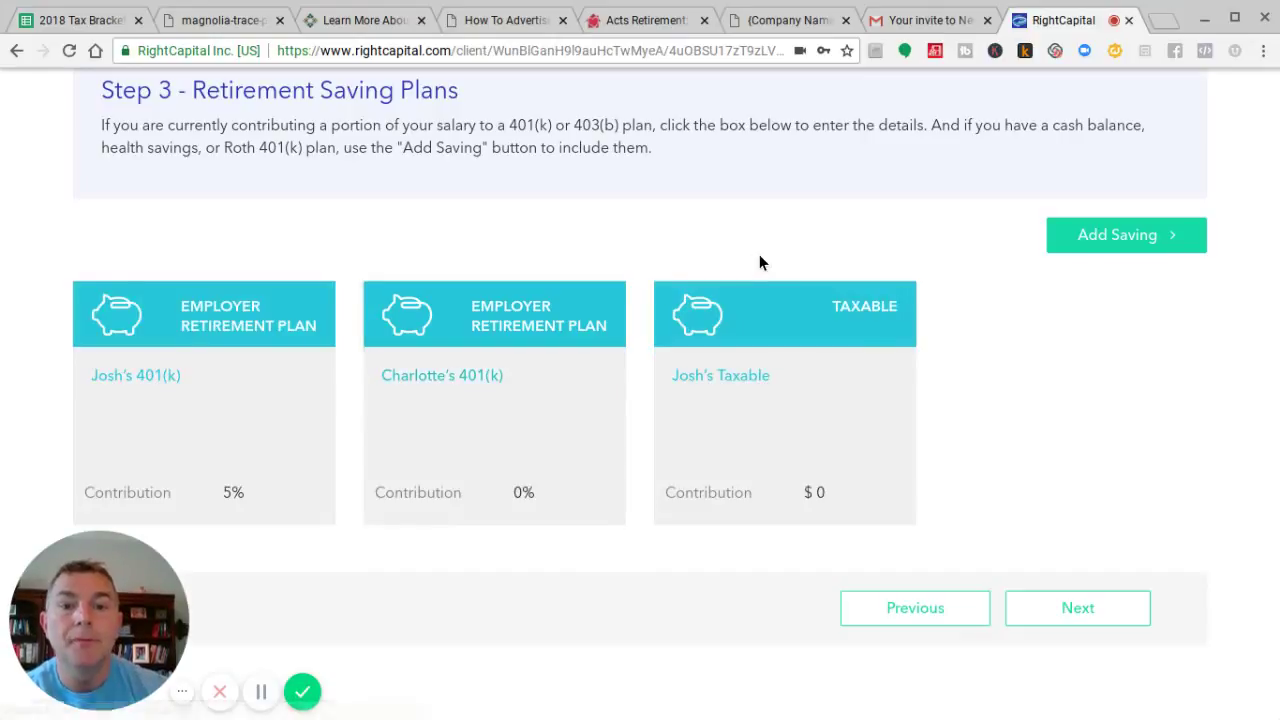
click(529, 421)
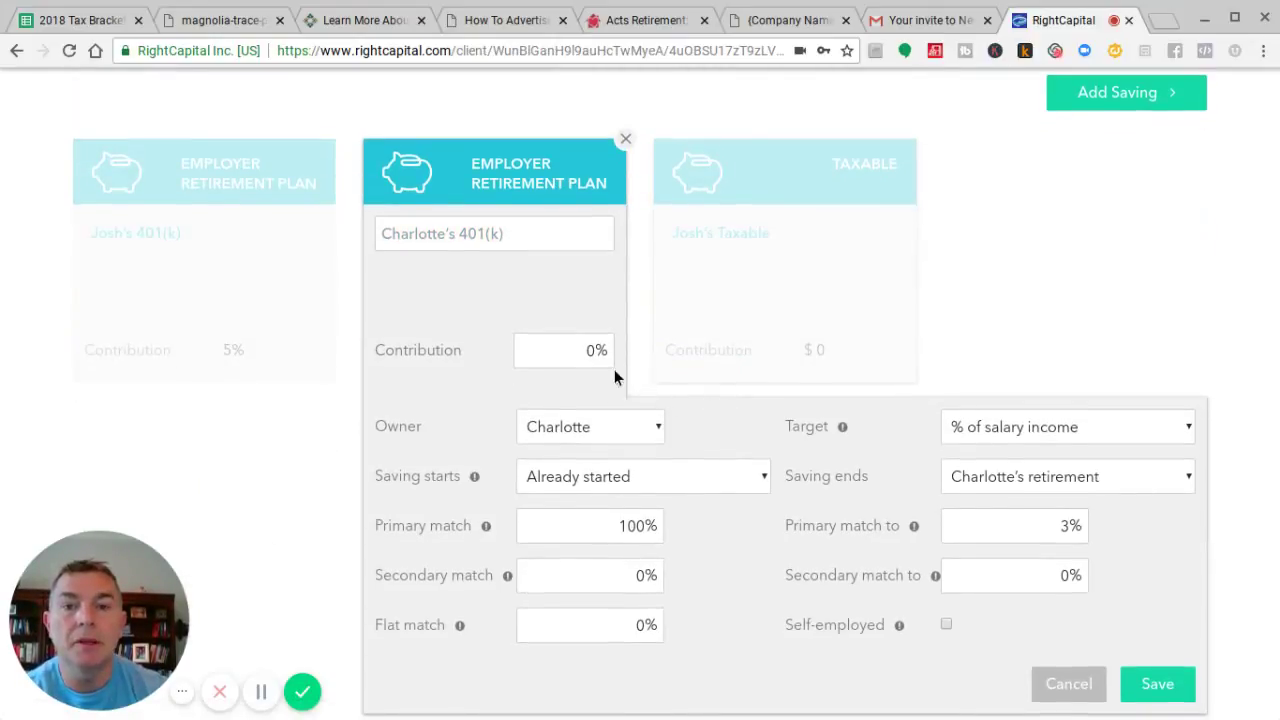
click(585, 354)
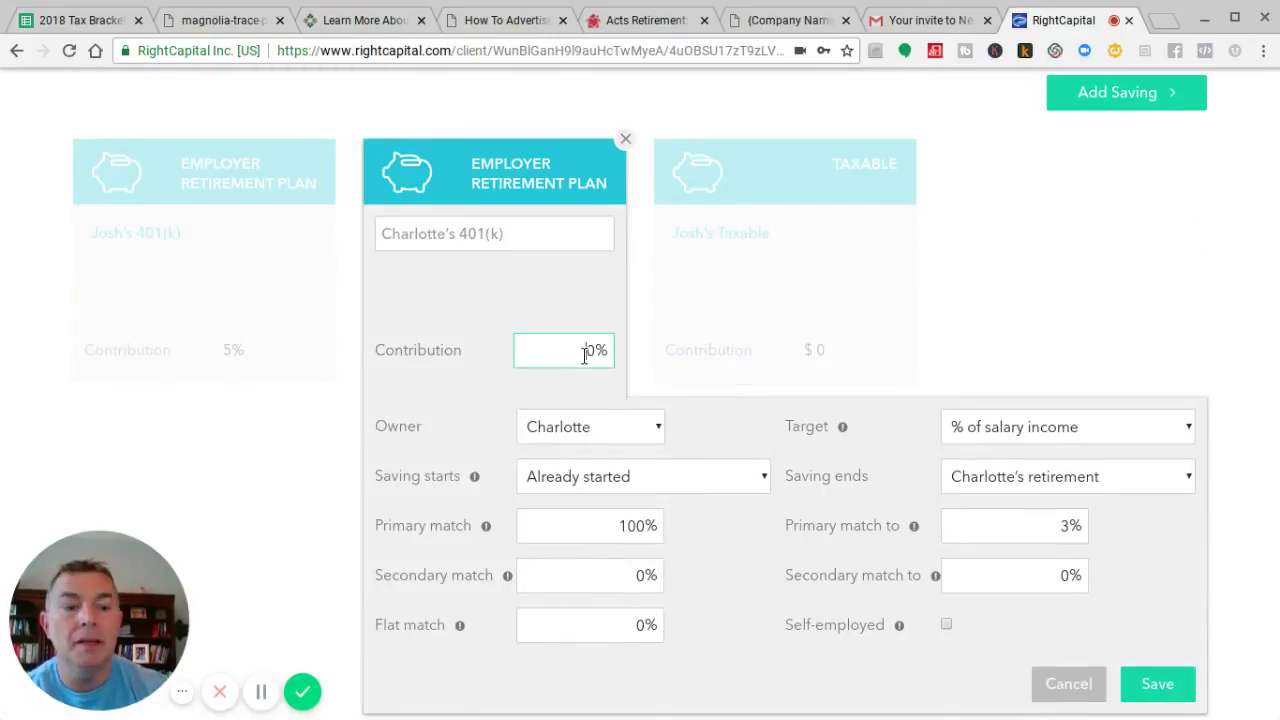
key(BackSpace)
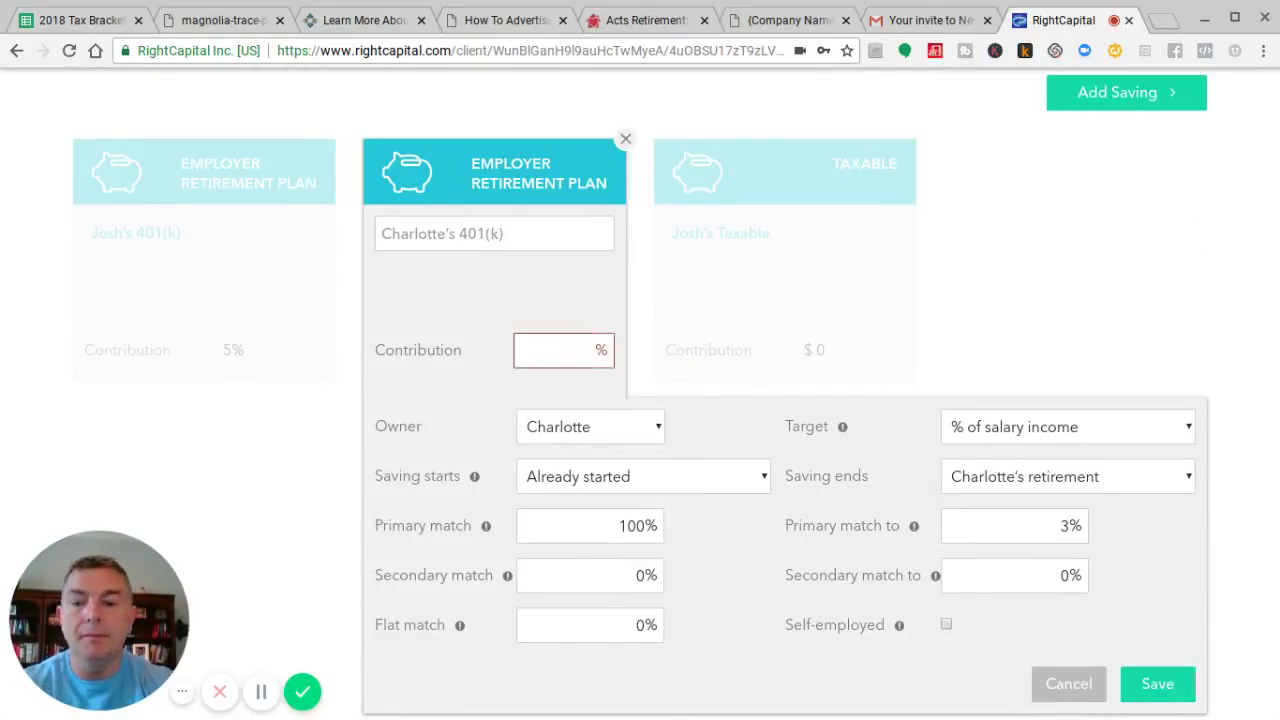
text(10)
key(Tab)
key(Tab)
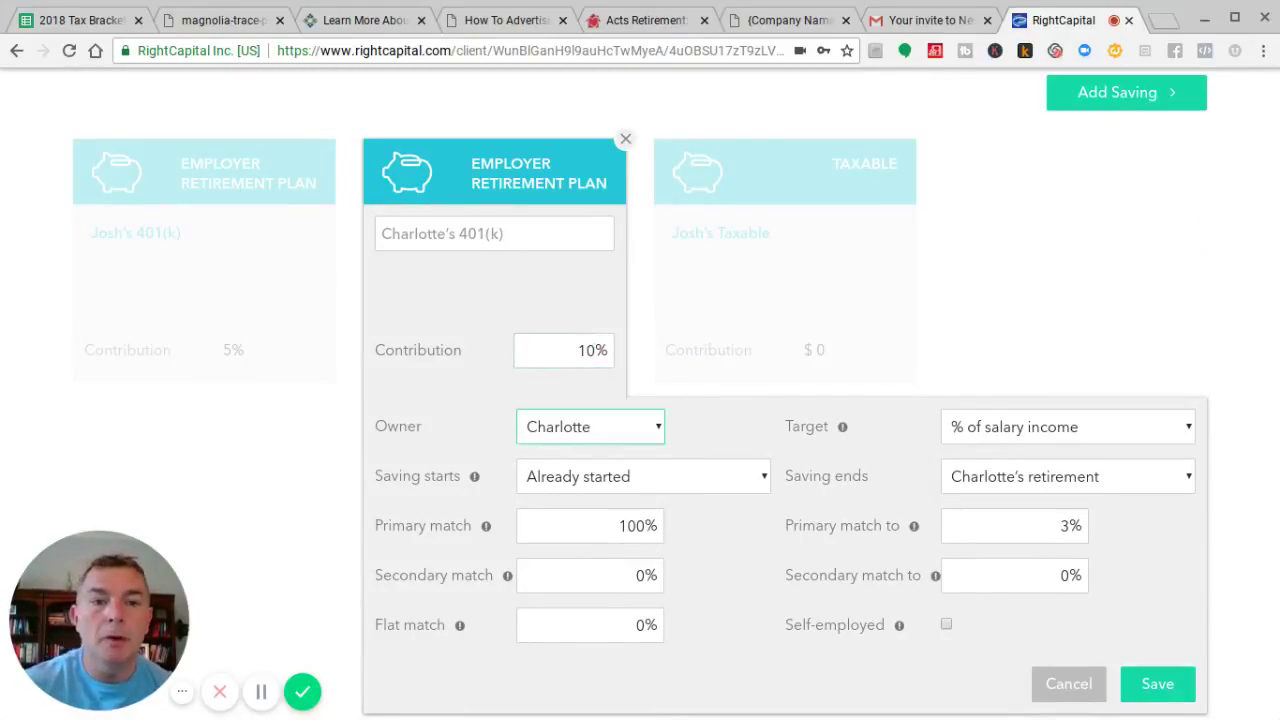
- Set the primary match limit of the co-client's 401(k) to 8% and save the plan
scroll(640, 400, down, 1)
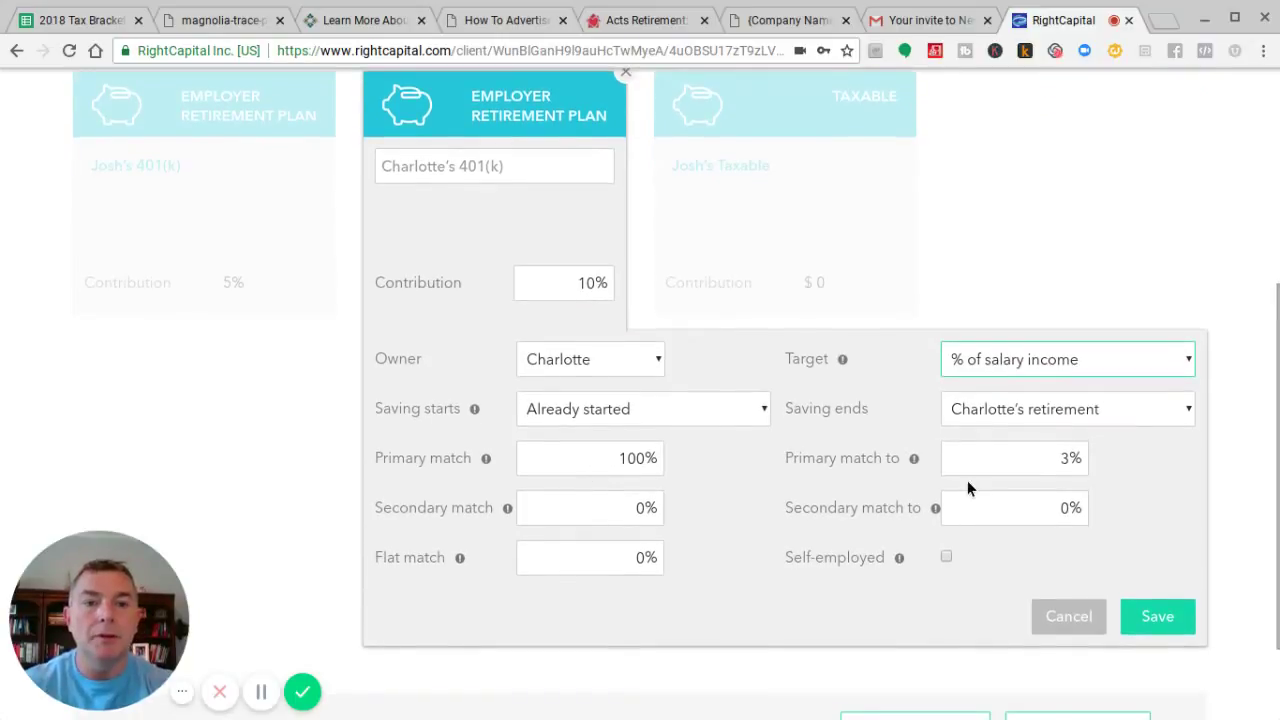
click(1024, 459)
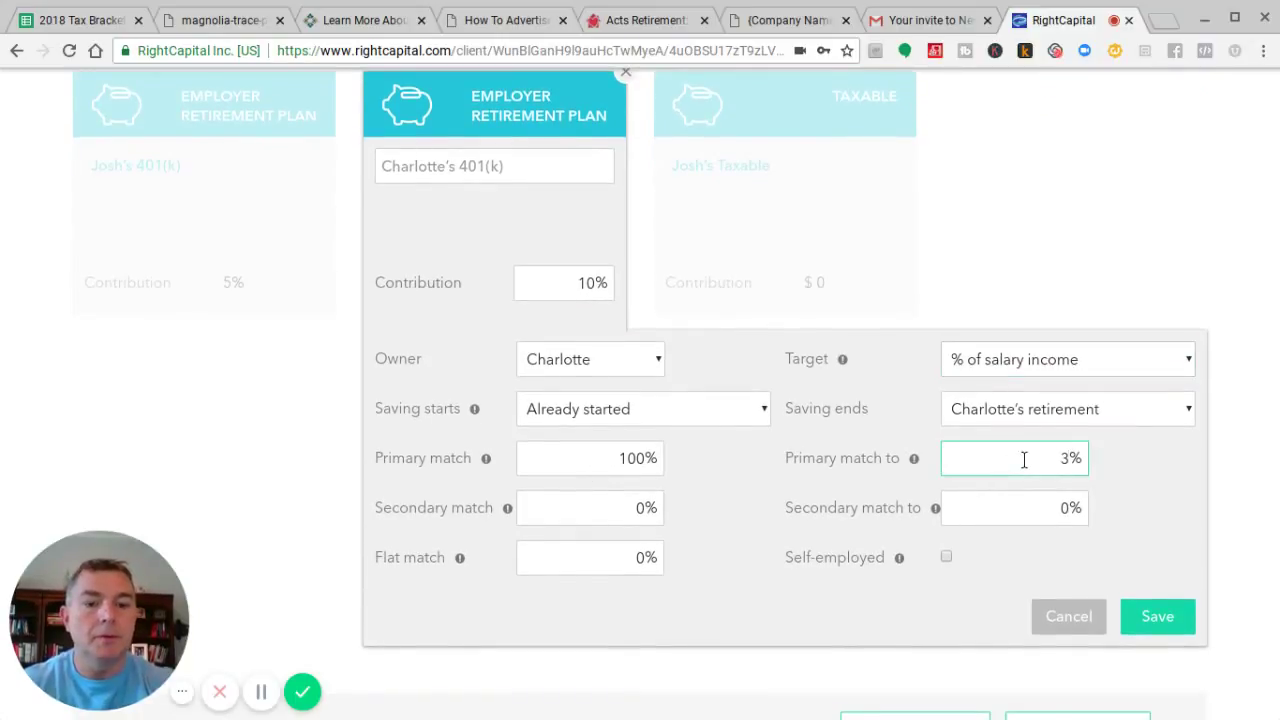
key(BackSpace)
text(8)
key(Tab)
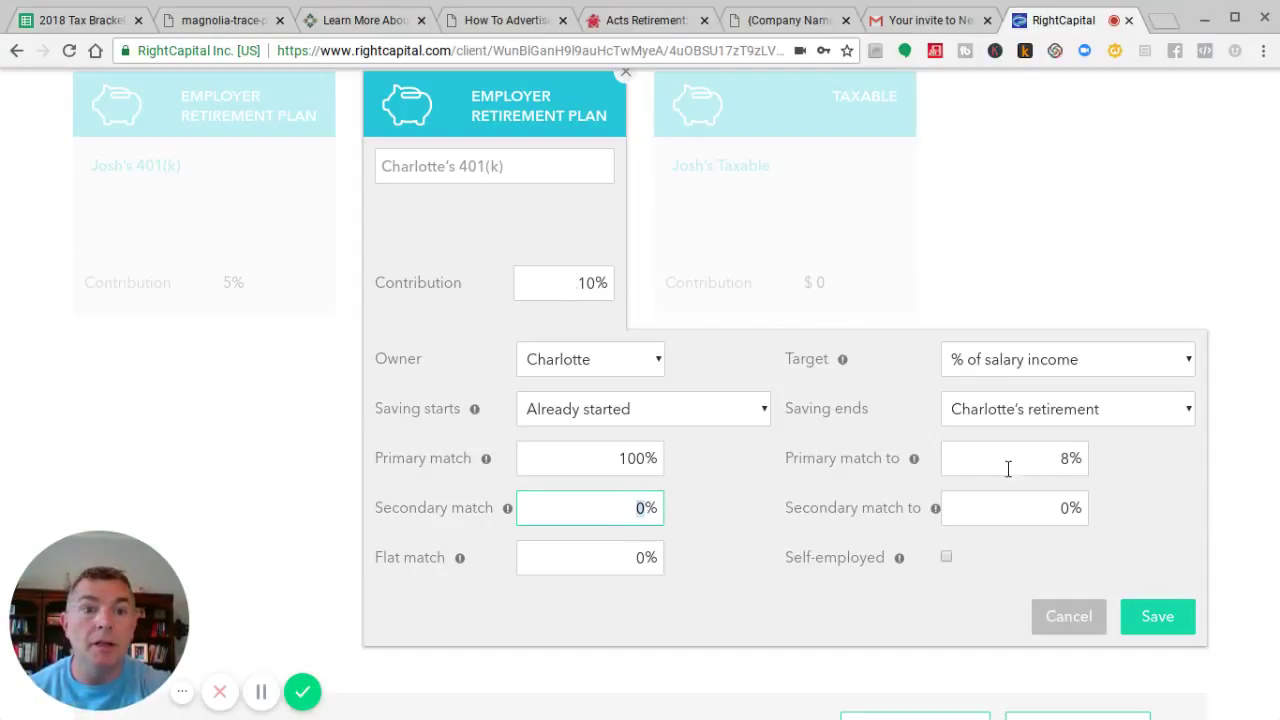
click(1158, 620)
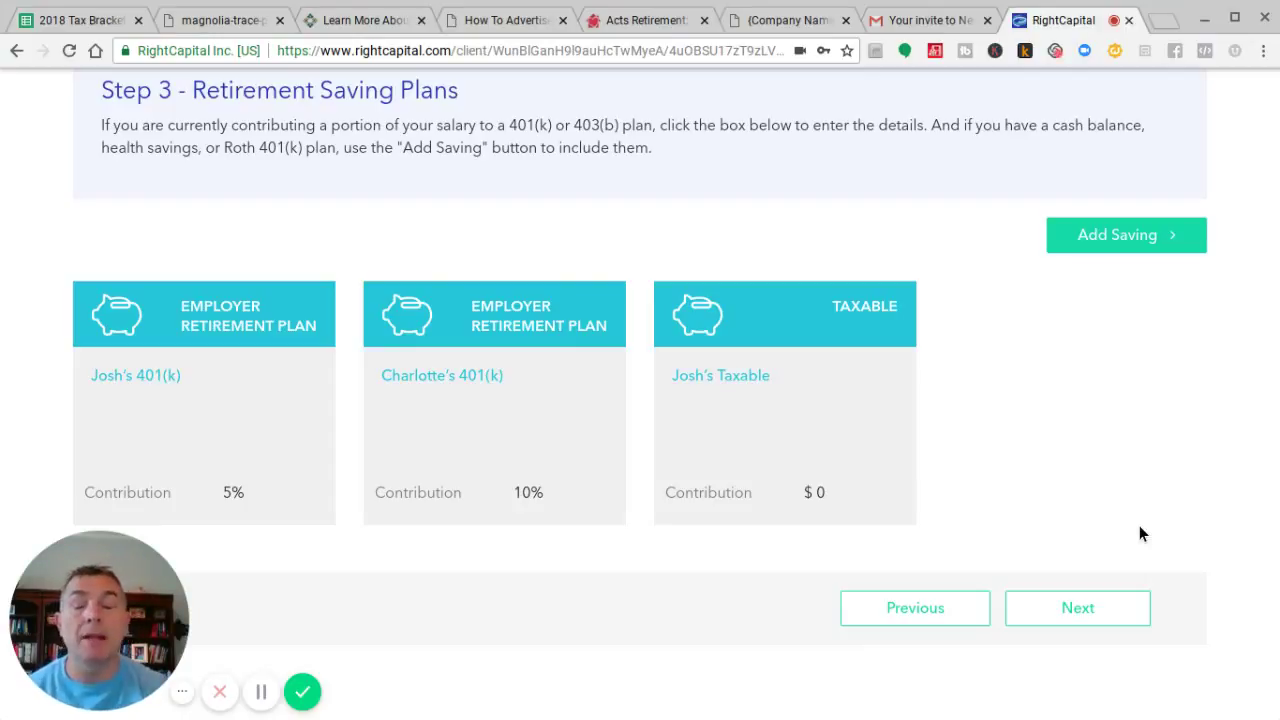
- Go to the Net Worth step and open the primary home in the property category
scroll(967, 378, up, 1)
scroll(967, 378, down, 1)
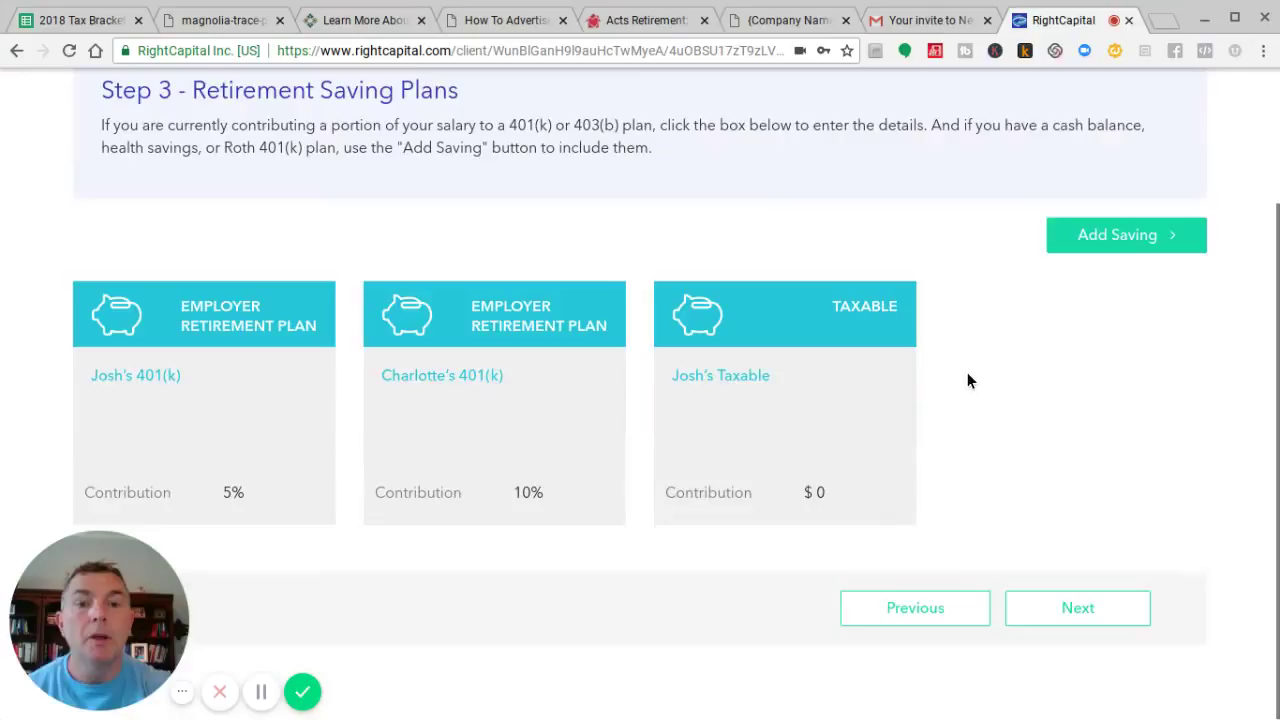
scroll(430, 258, up, 2)
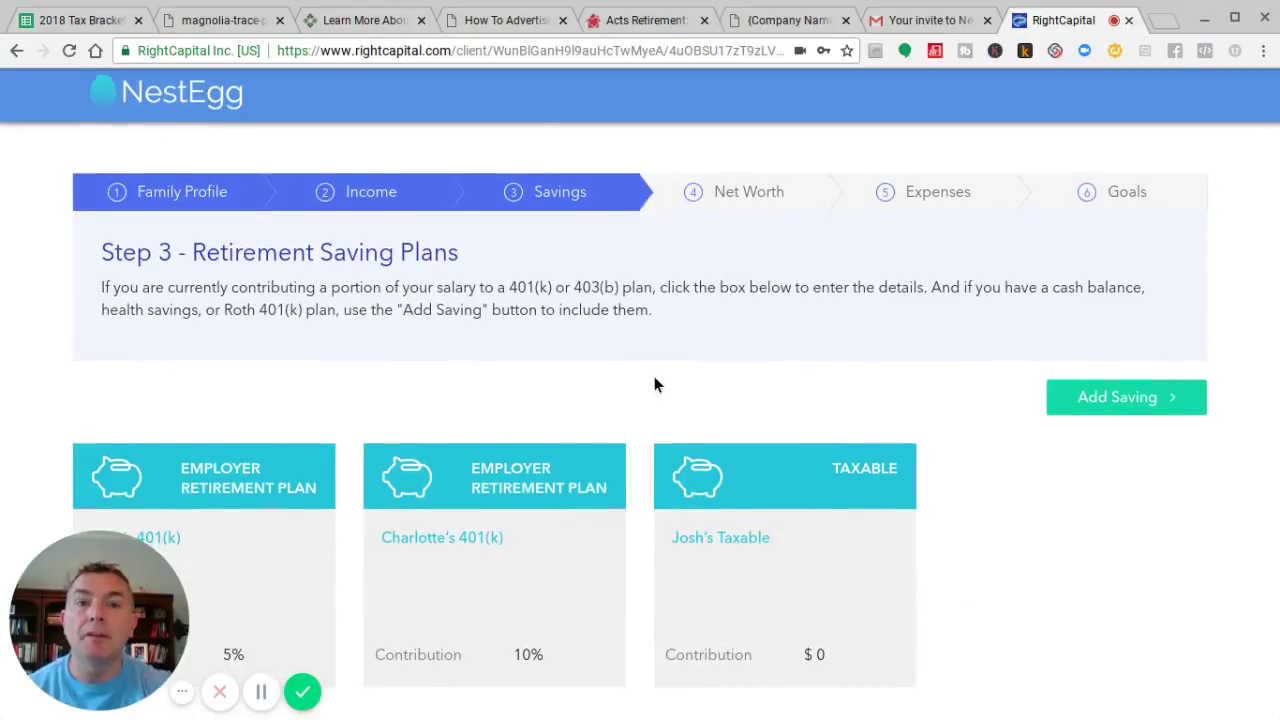
scroll(1077, 580, down, 2)
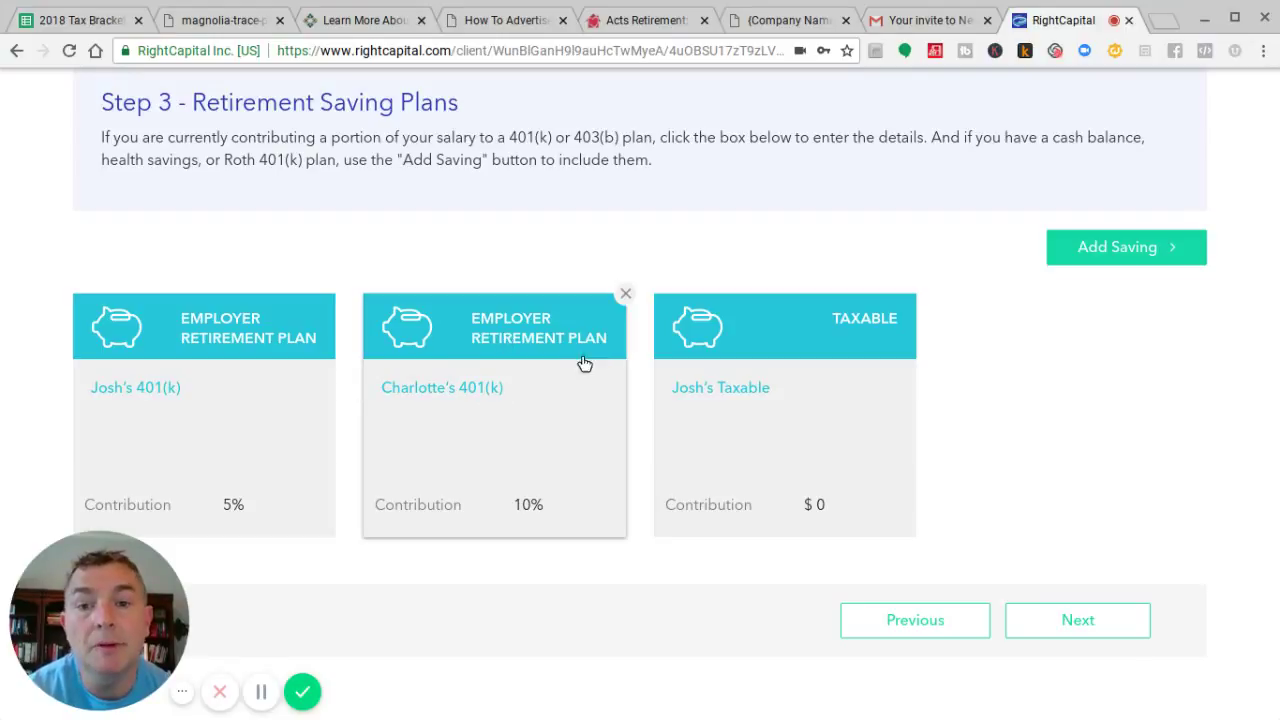
scroll(1029, 424, up, 2)
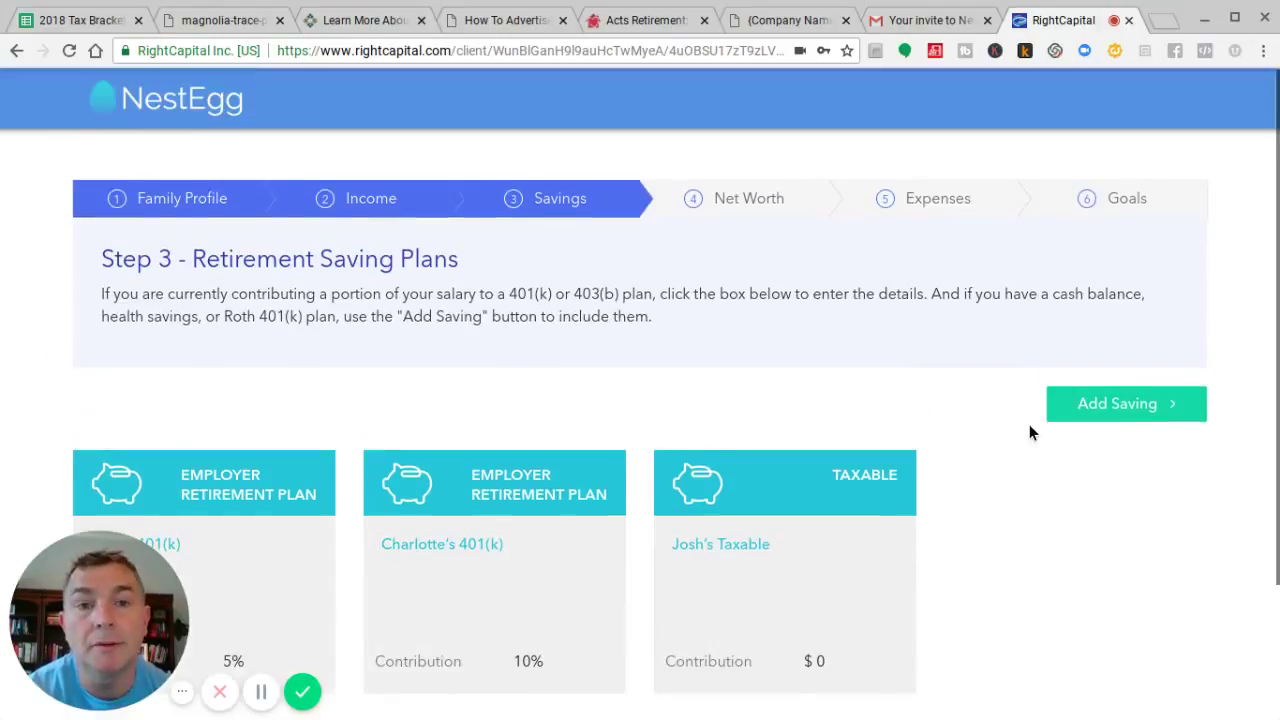
click(740, 200)
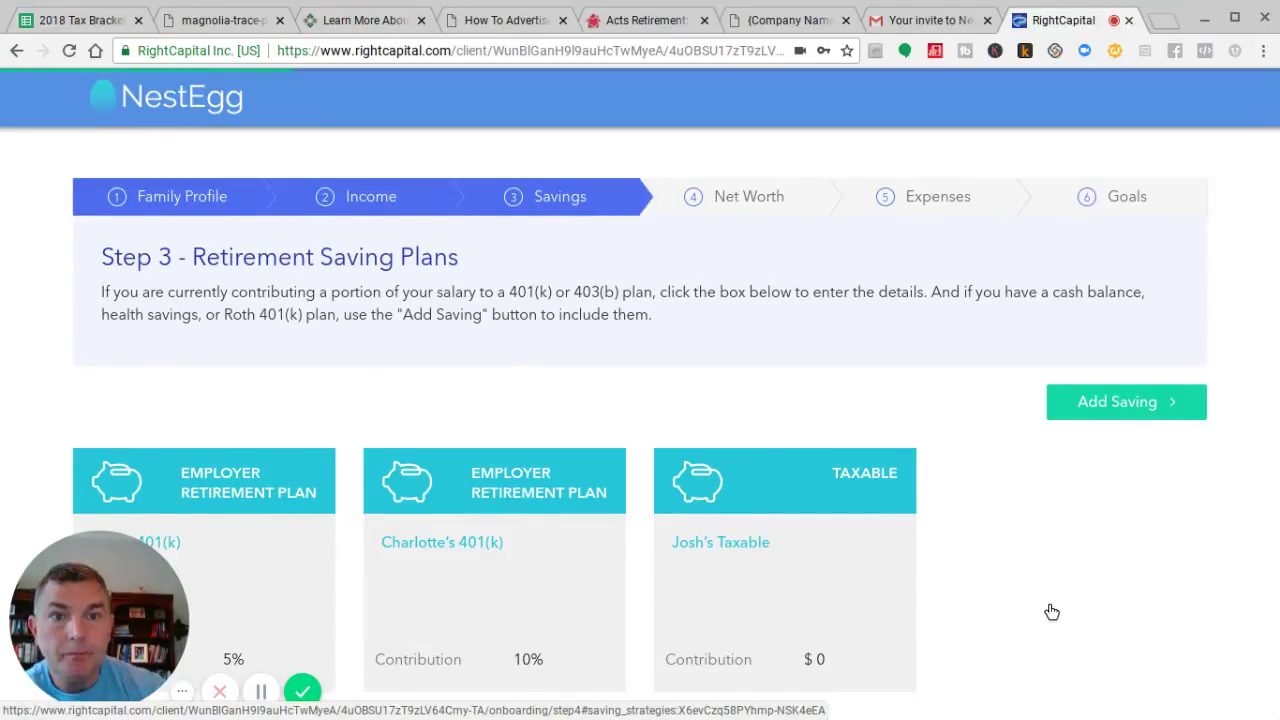
scroll(753, 401, down, 3)
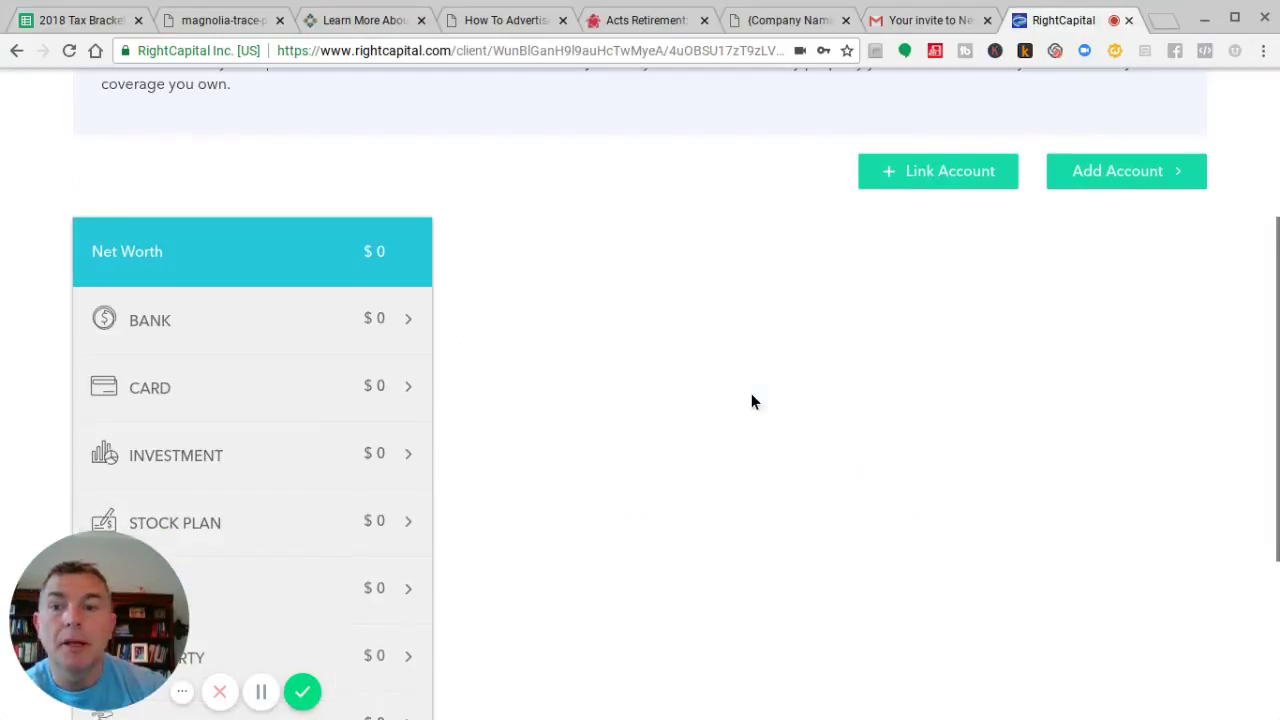
scroll(654, 360, down, 2)
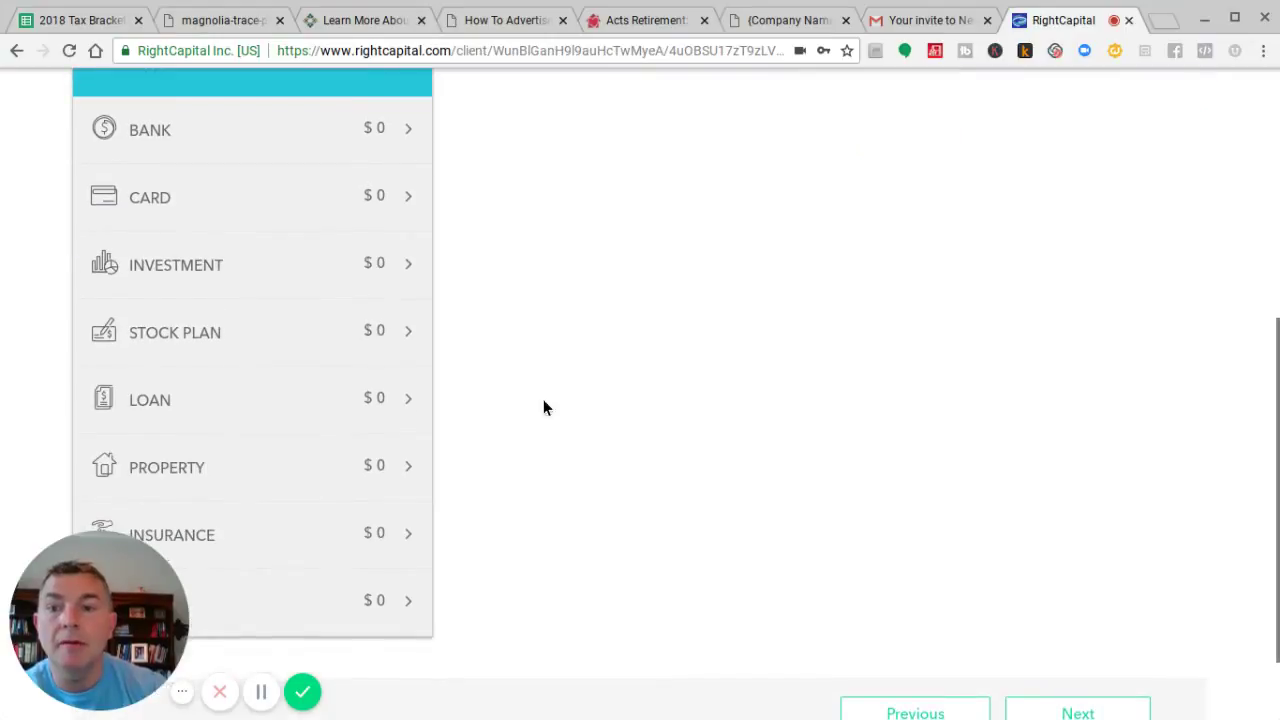
click(270, 477)
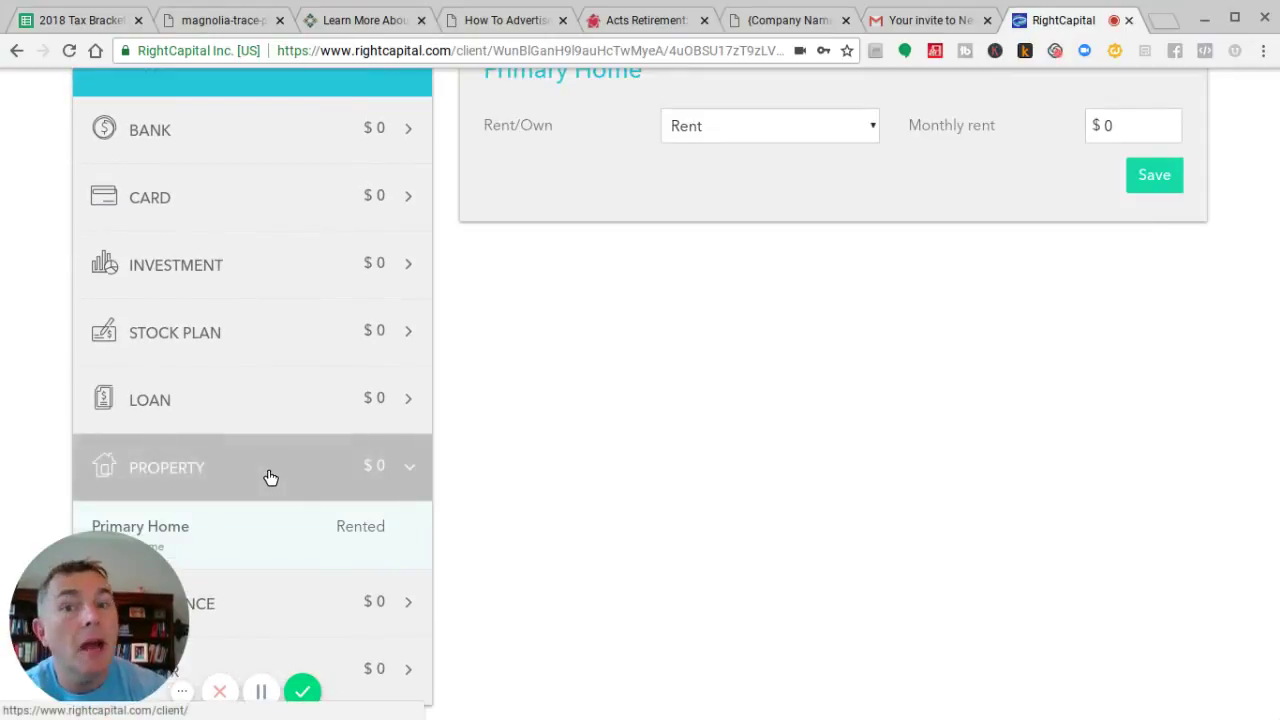
- Set the primary home's ownership type to Own
scroll(560, 456, up, 2)
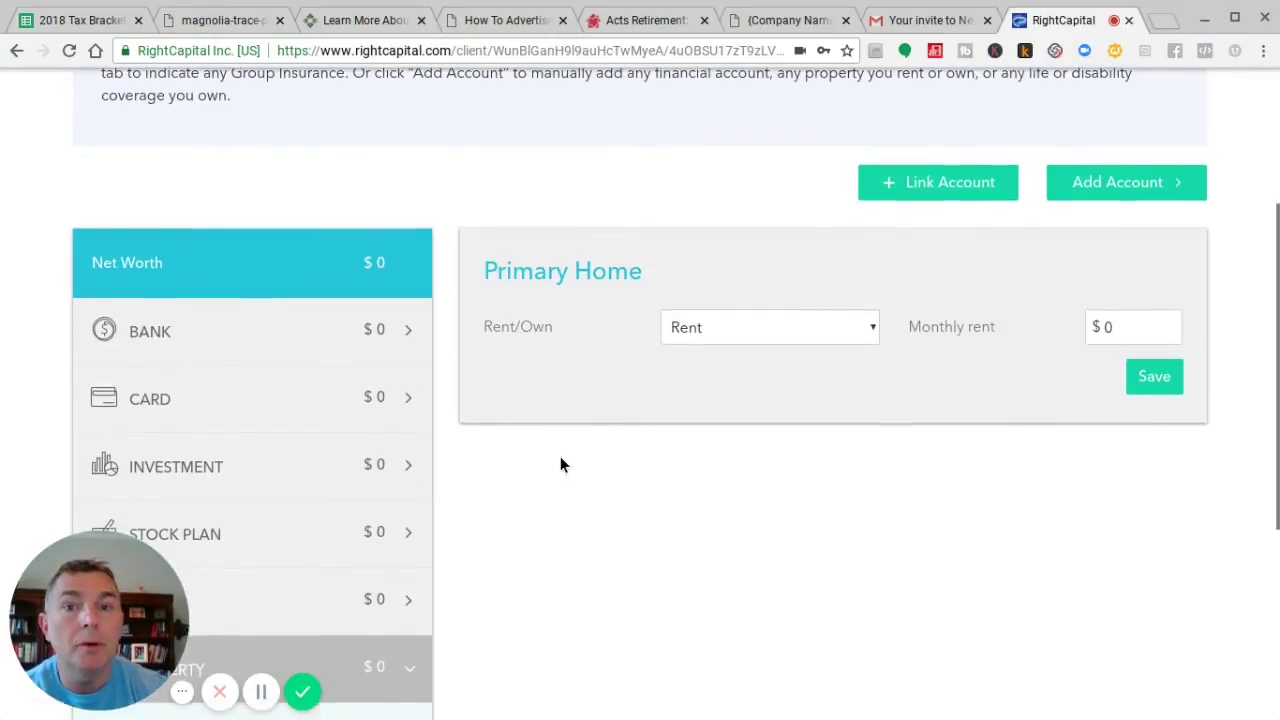
click(833, 329)
click(800, 360)
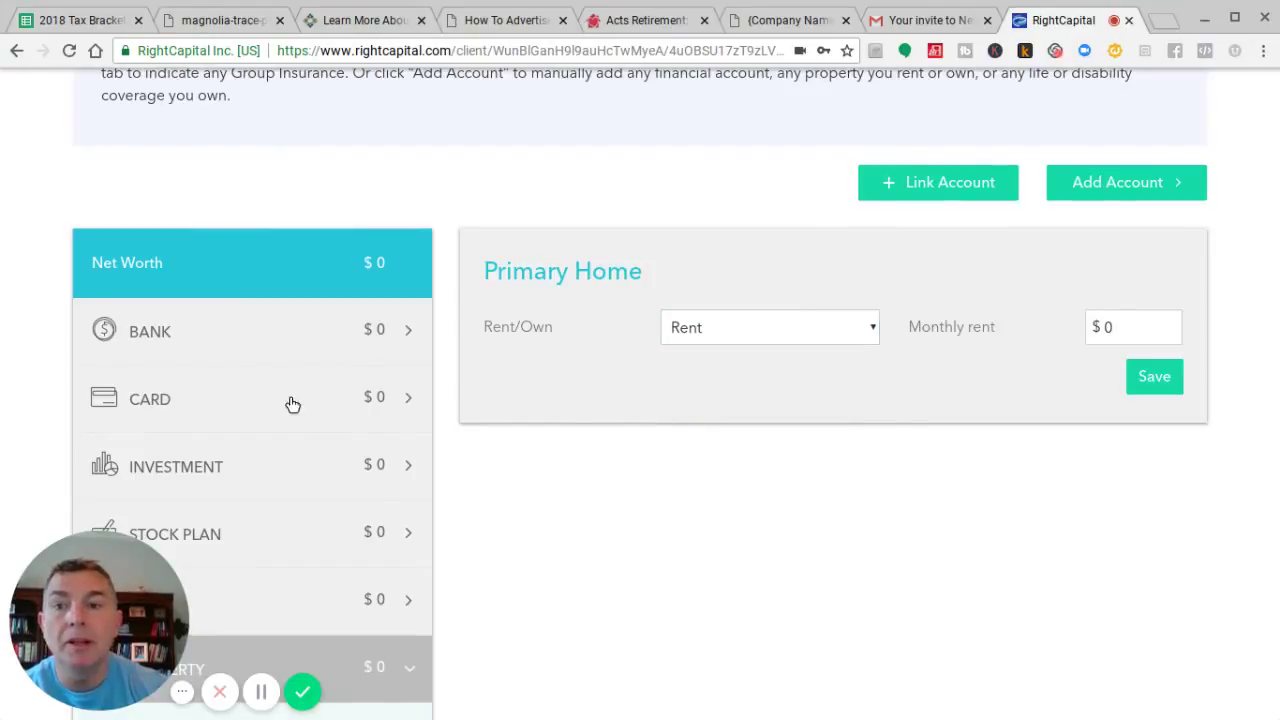
scroll(256, 267, down, 3)
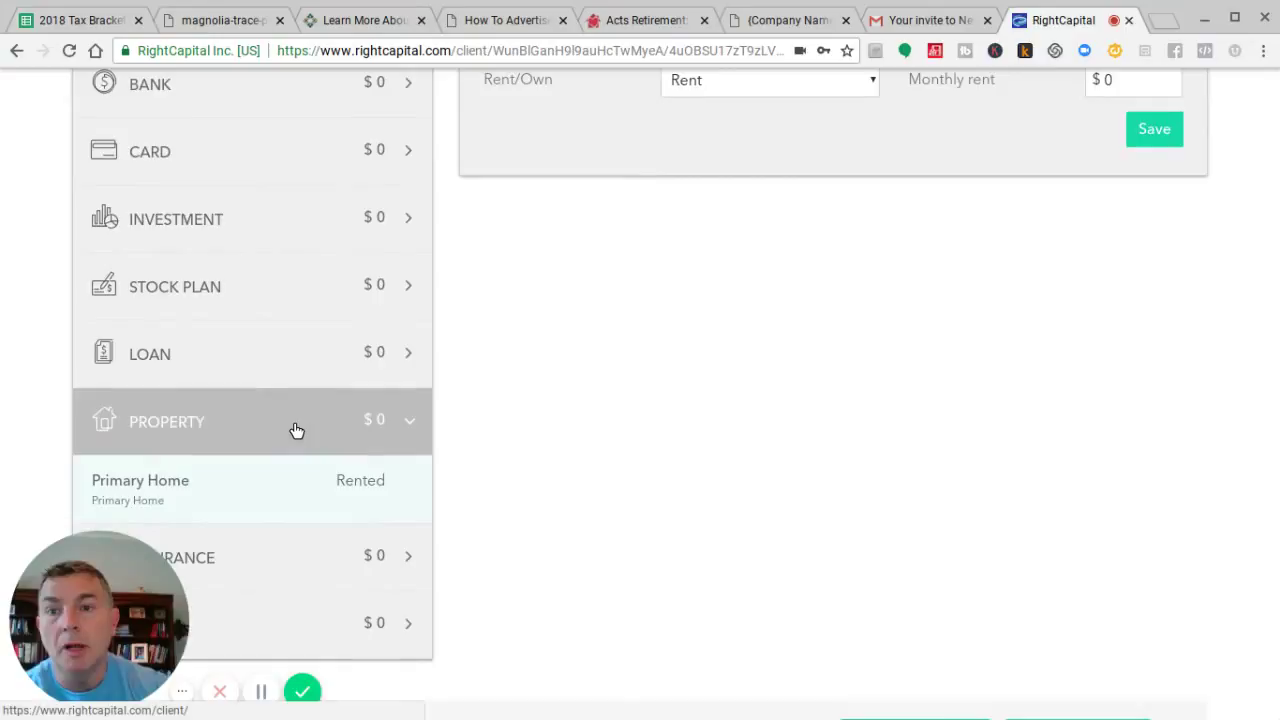
scroll(297, 431, up, 2)
scroll(297, 431, down, 3)
scroll(297, 431, up, 1)
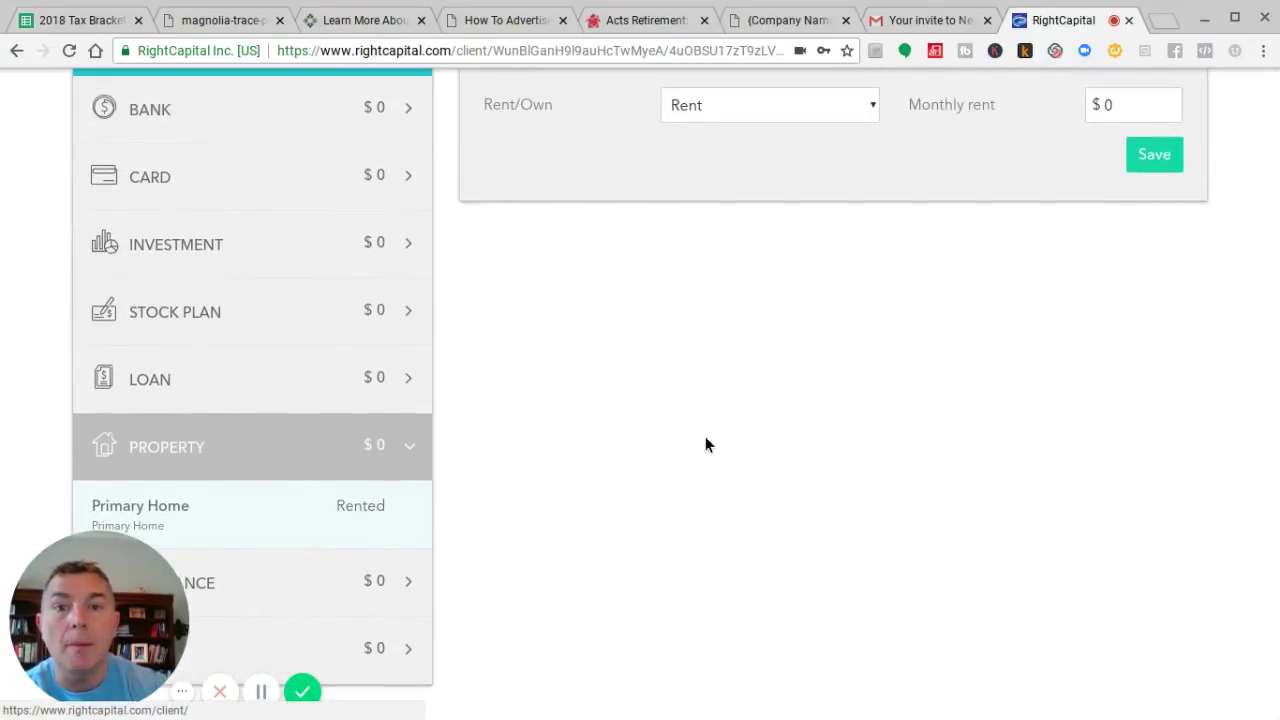
scroll(705, 436, up, 3)
click(873, 375)
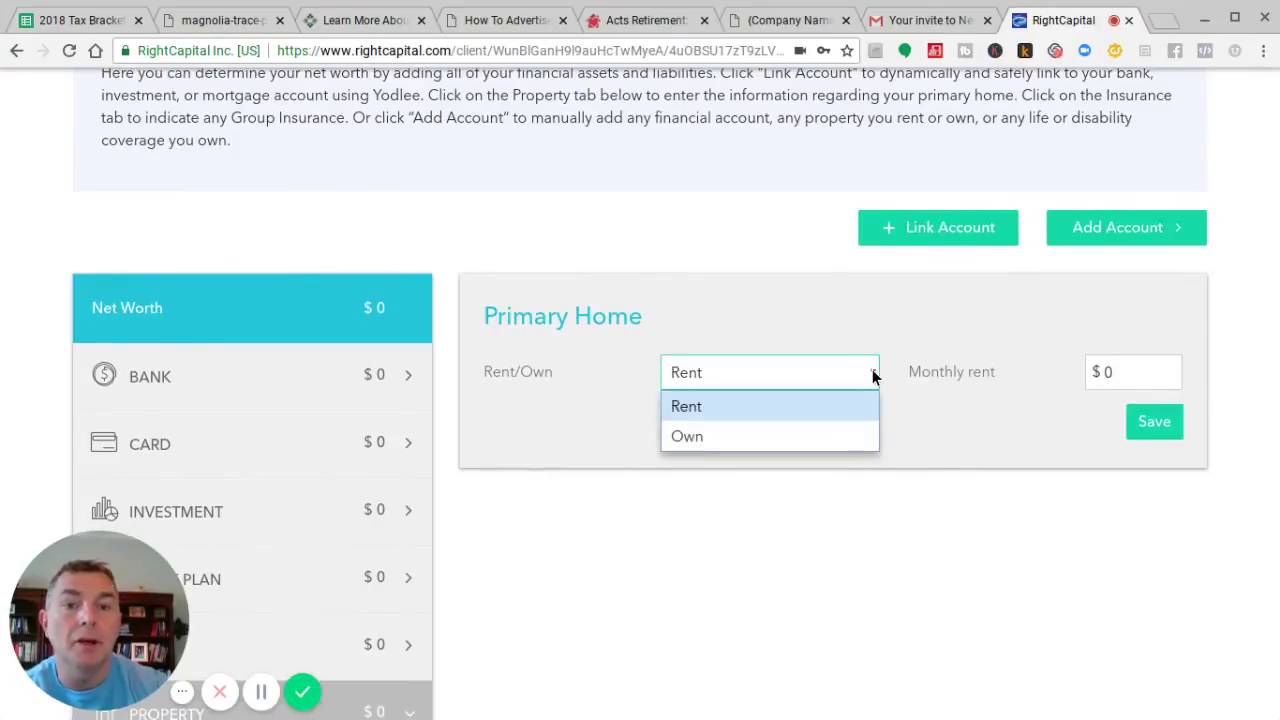
click(801, 437)
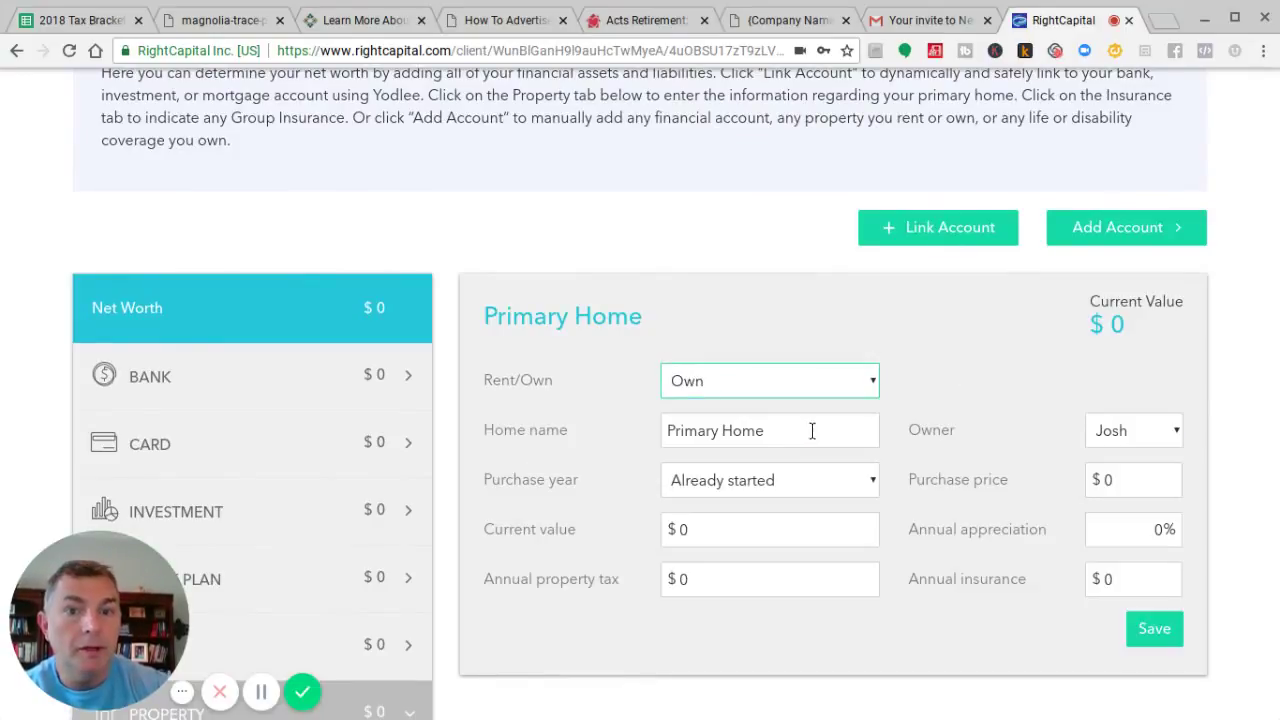
- Define the home's purchase year as a calendar year and set it to 2013
click(814, 475)
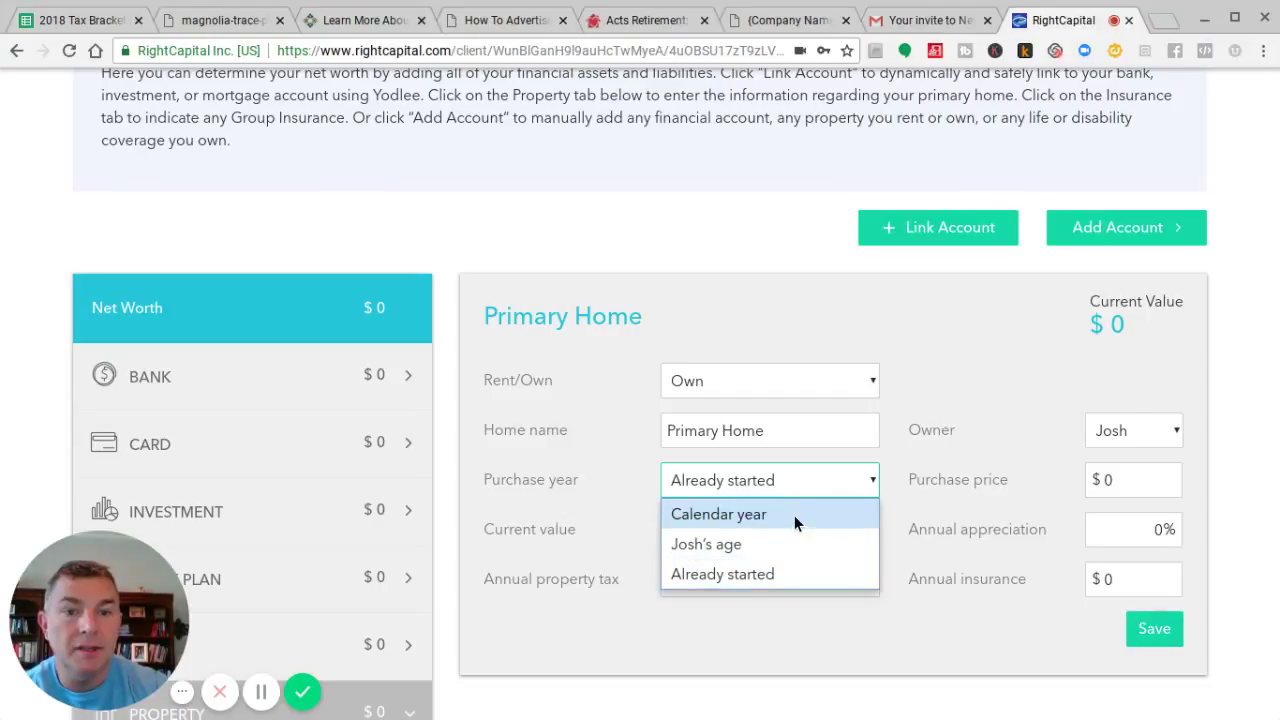
click(794, 515)
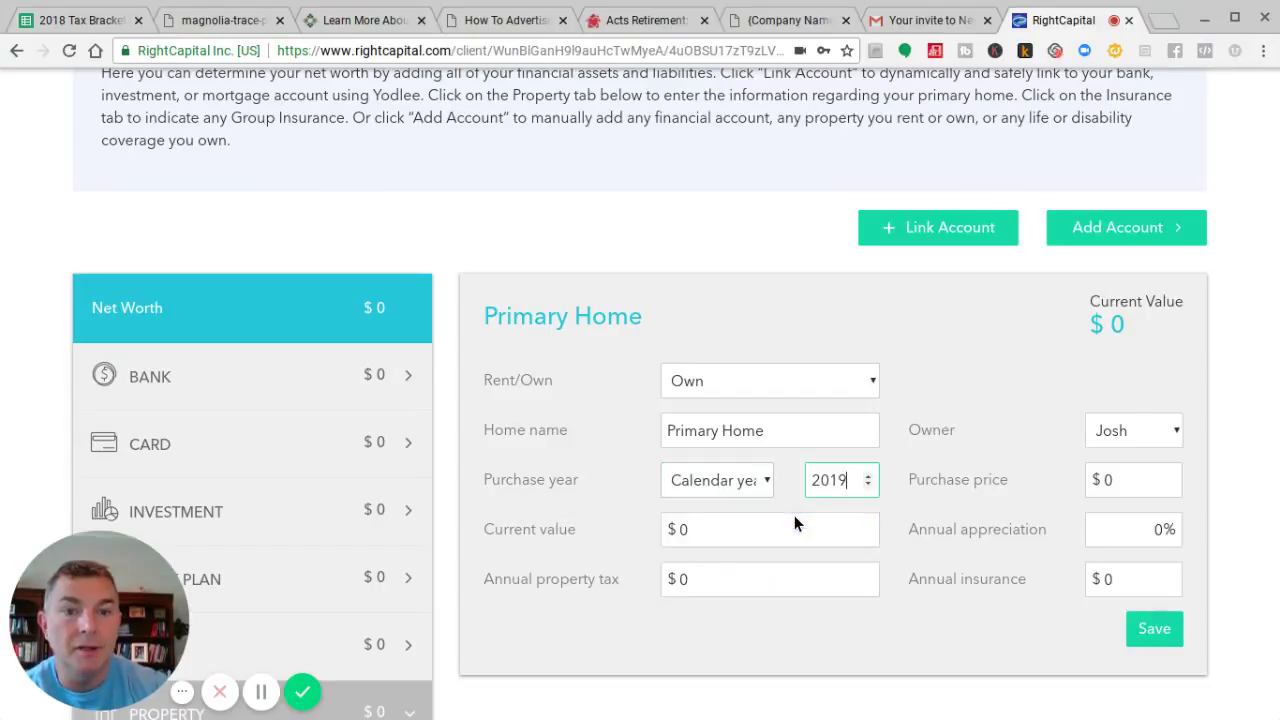
click(860, 479)
key(BackSpace)
text(3)
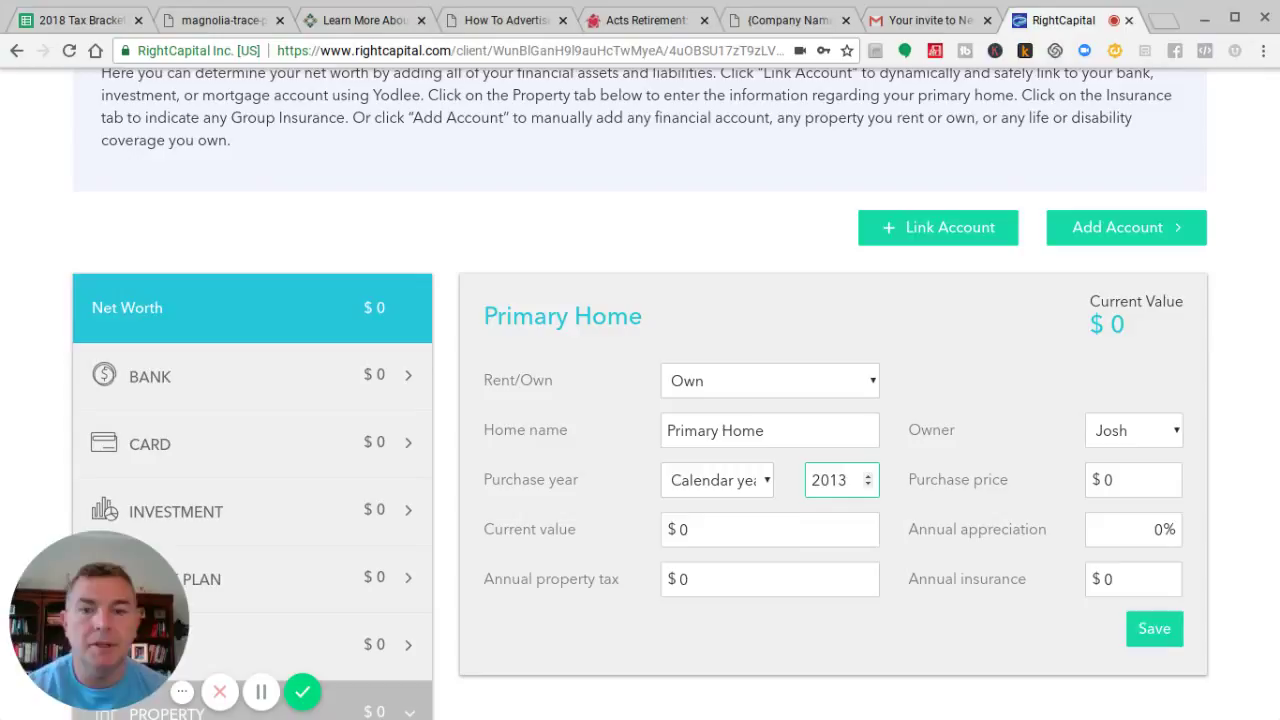
- Enter a purchase price of $400,000, a current value of $500,000 and 2% annual appreciation for the home
click(1133, 480)
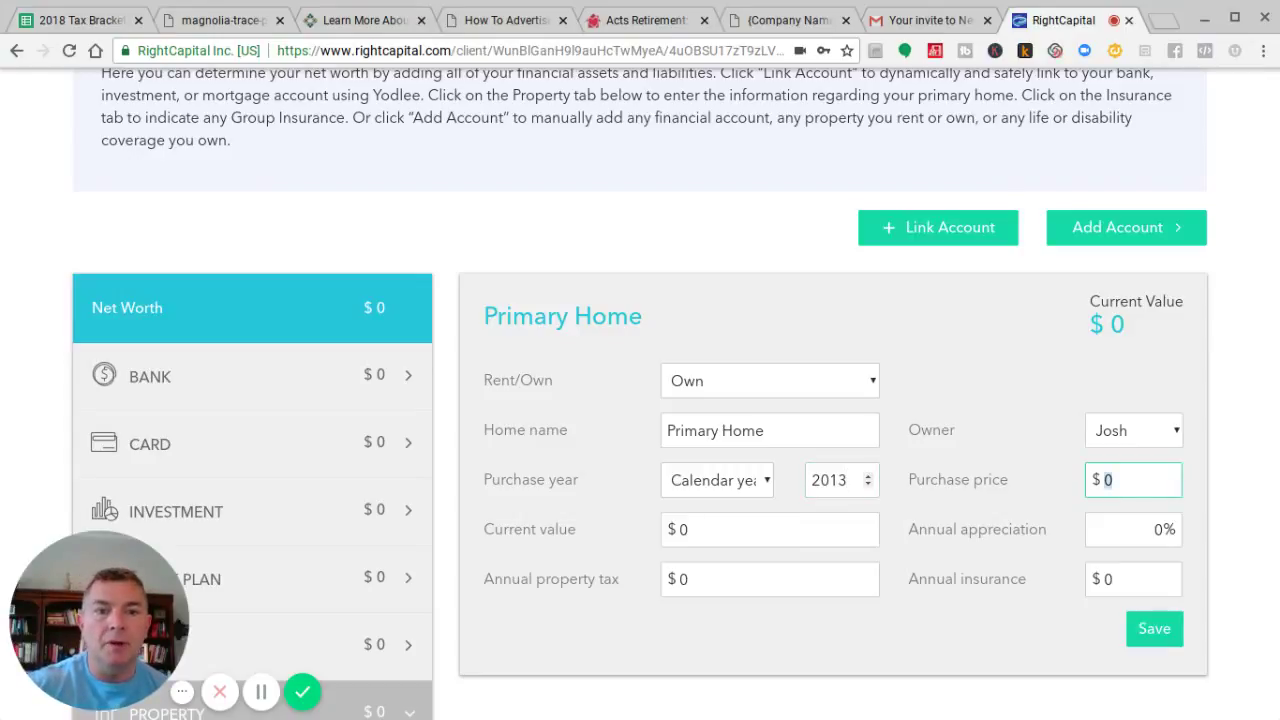
text(400000)
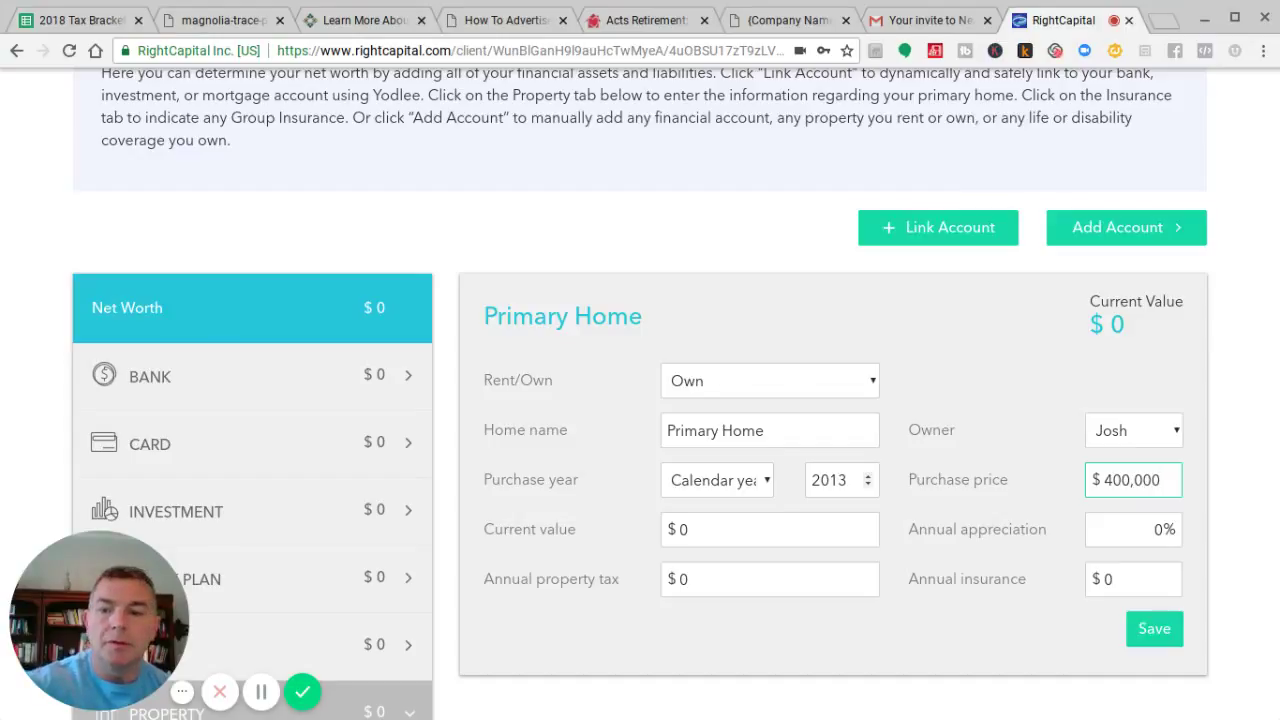
key(Tab)
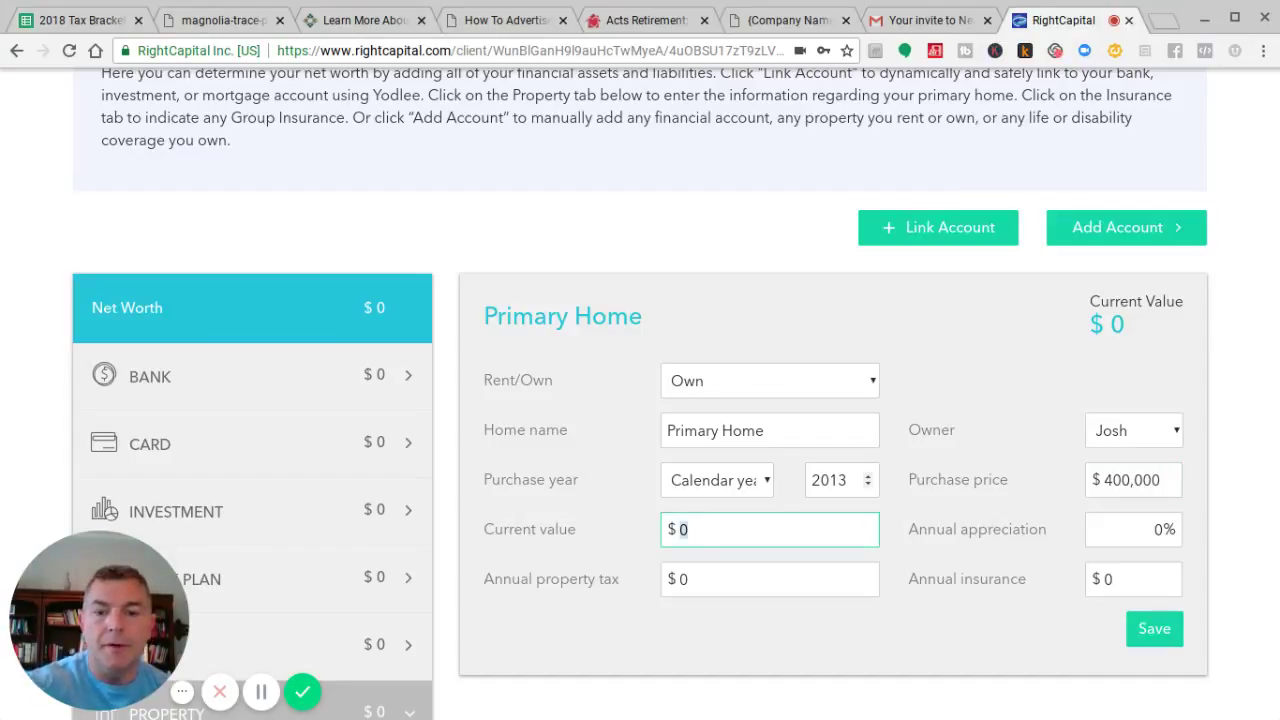
text(500000)
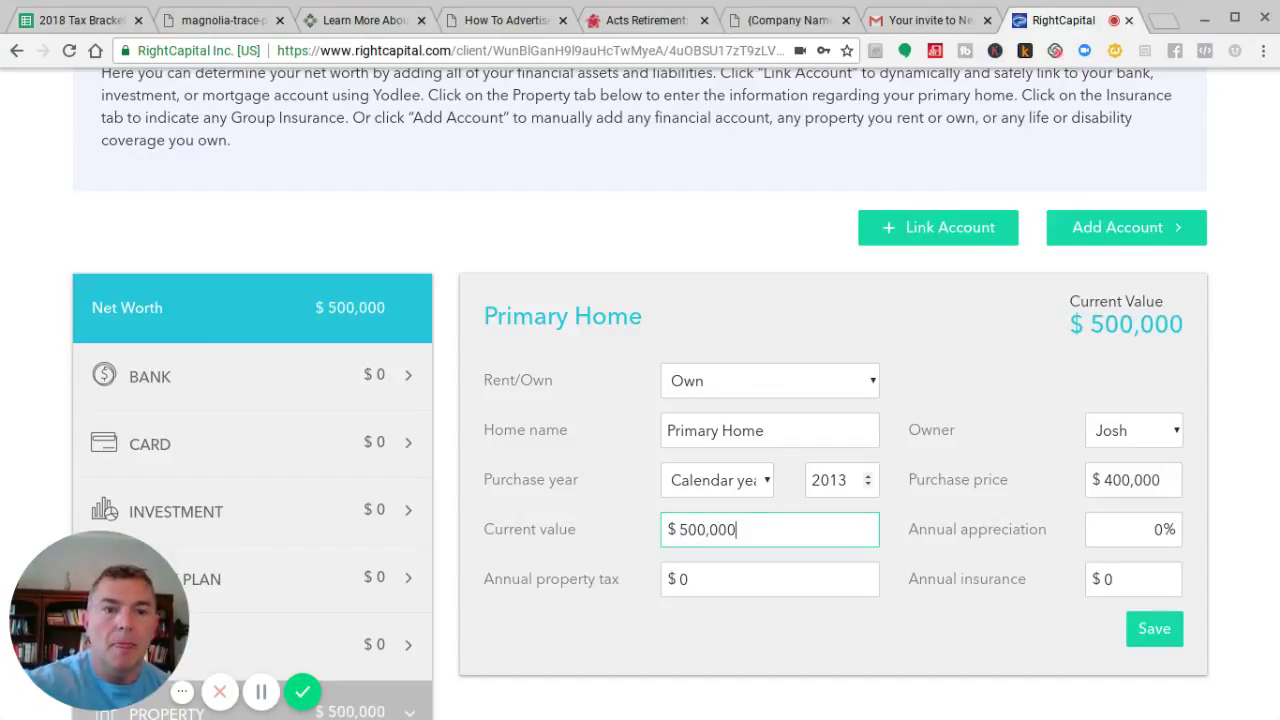
key(Tab)
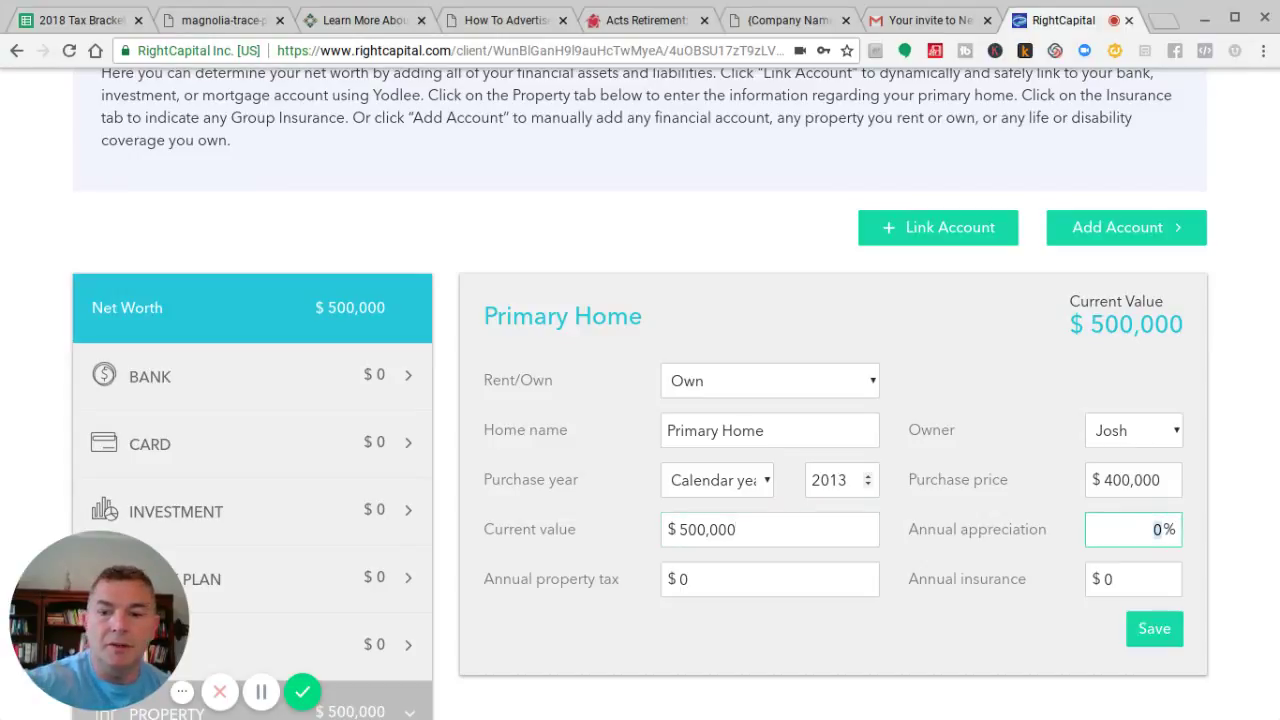
text(2)
key(Tab)
key(Tab)
key(shift+Tab)
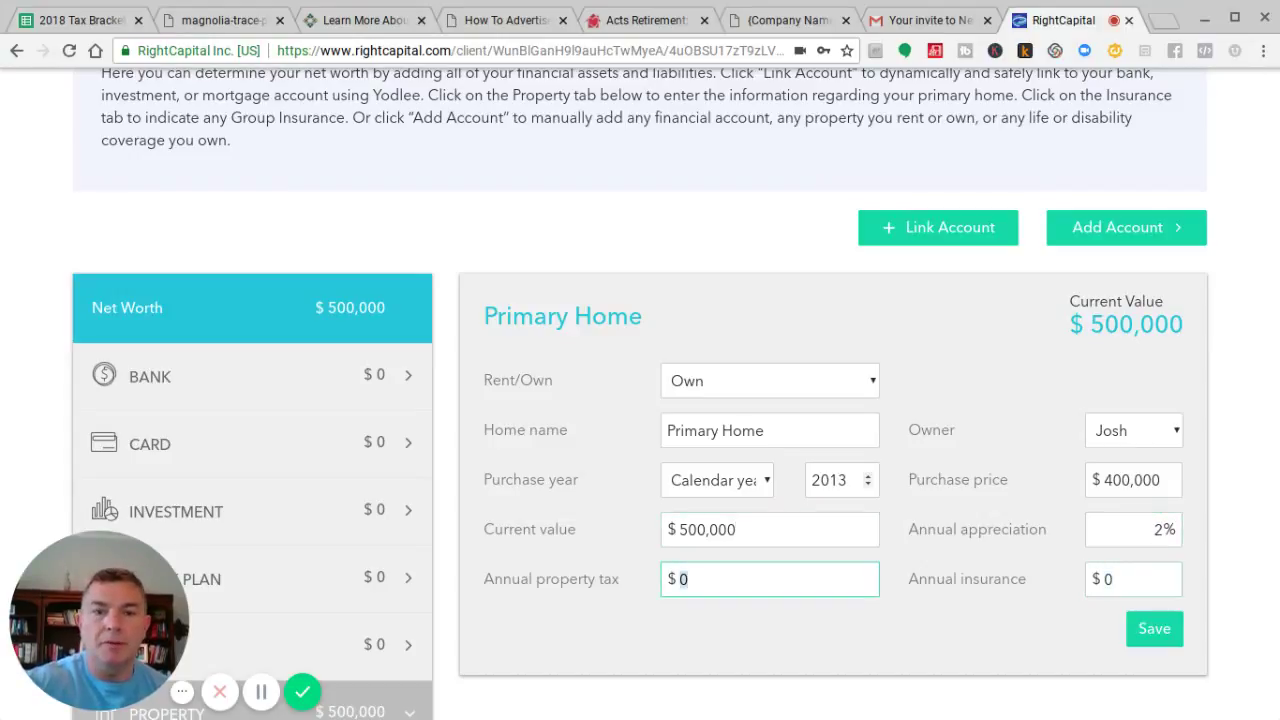
- Set the home's annual property tax to $5,000 and its annual insurance to $1,500
text(50000)
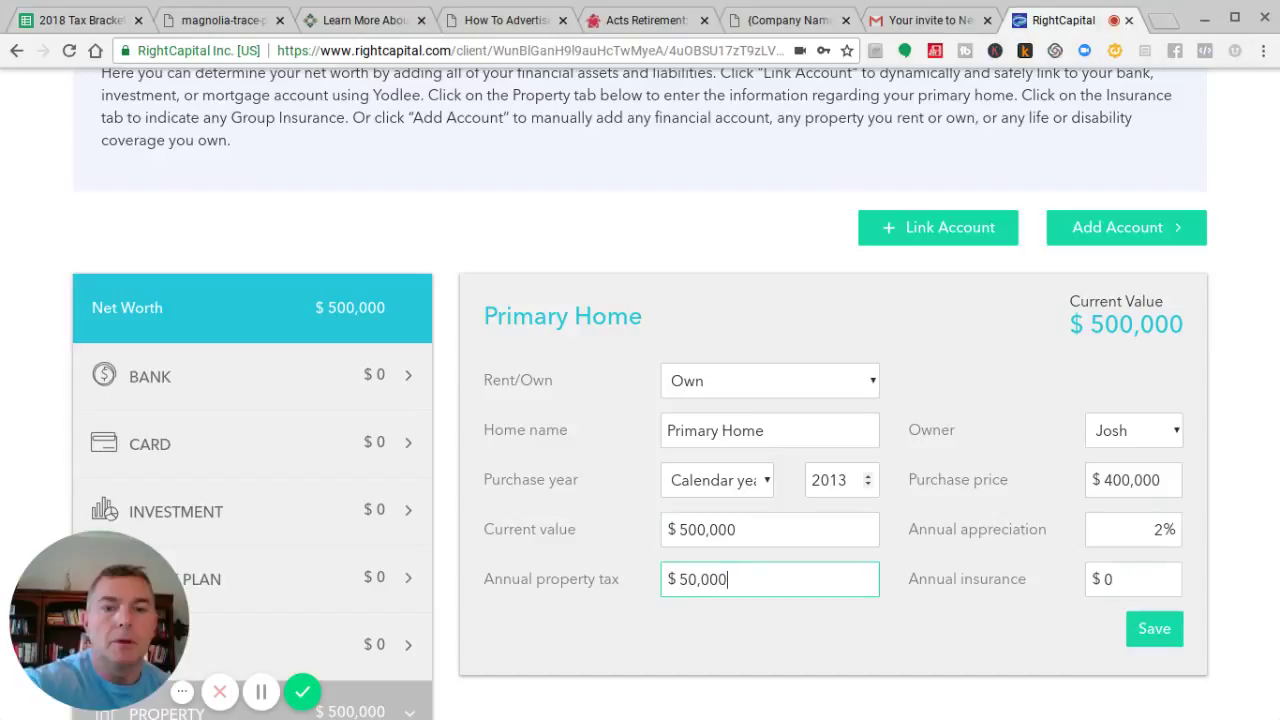
key(BackSpace)
key(Tab)
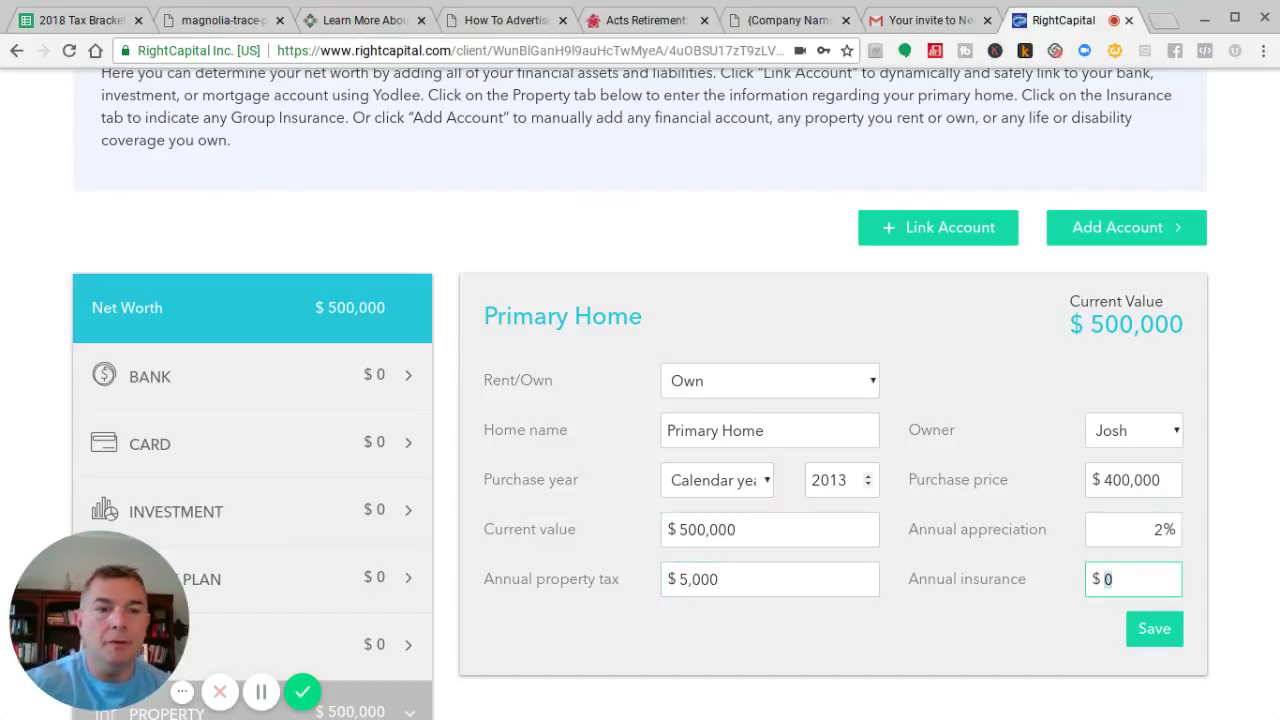
text(1500)
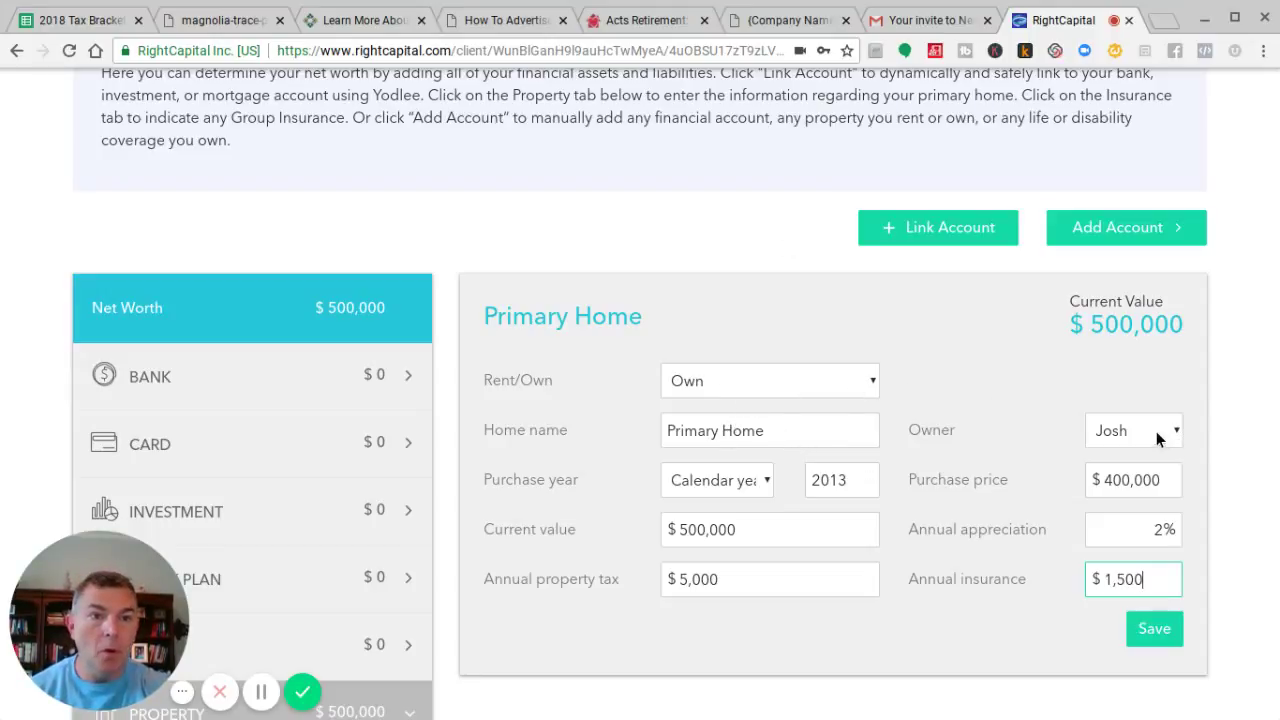
- Set the owner of the primary home to Joint and save the property
click(1119, 428)
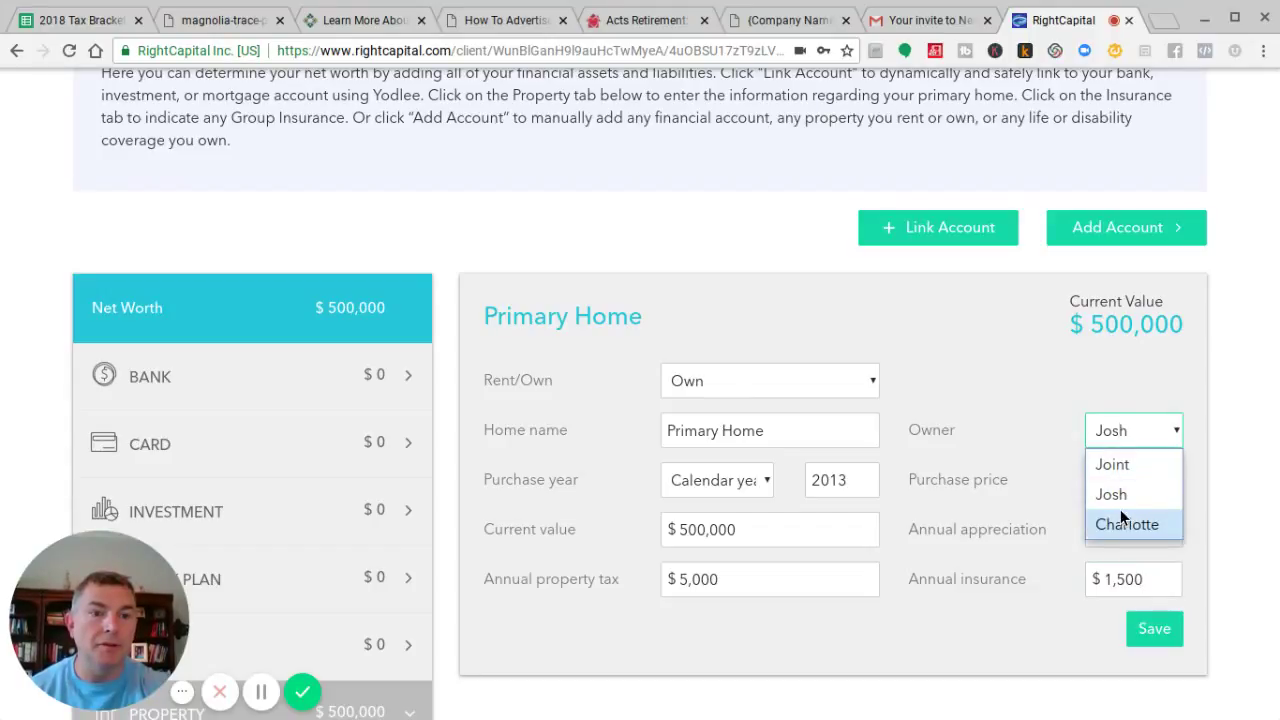
click(1113, 465)
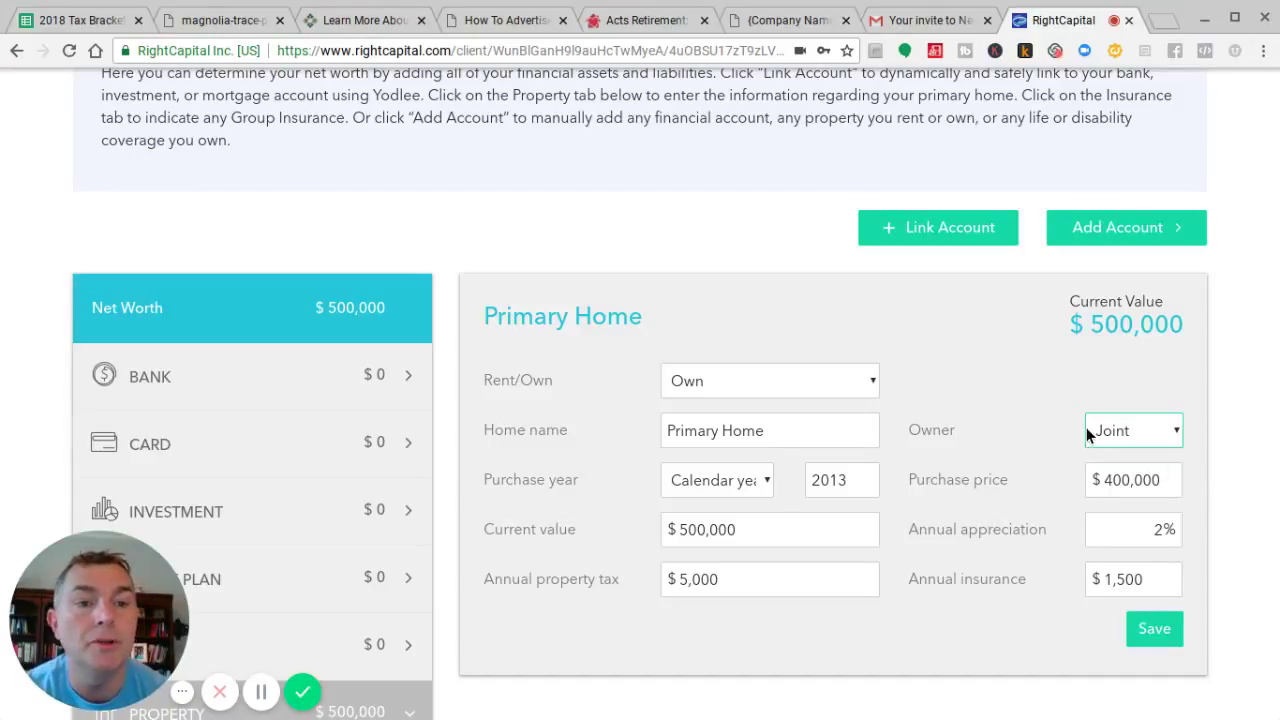
scroll(1002, 428, down, 1)
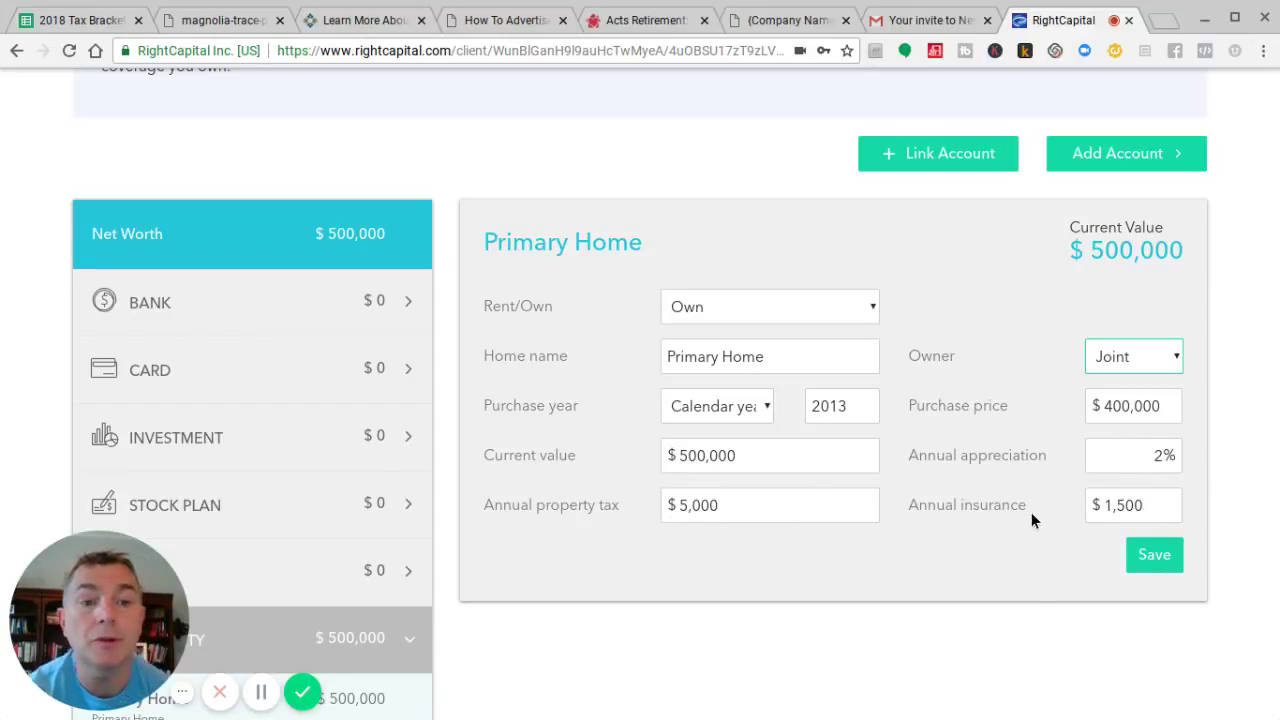
click(1164, 566)
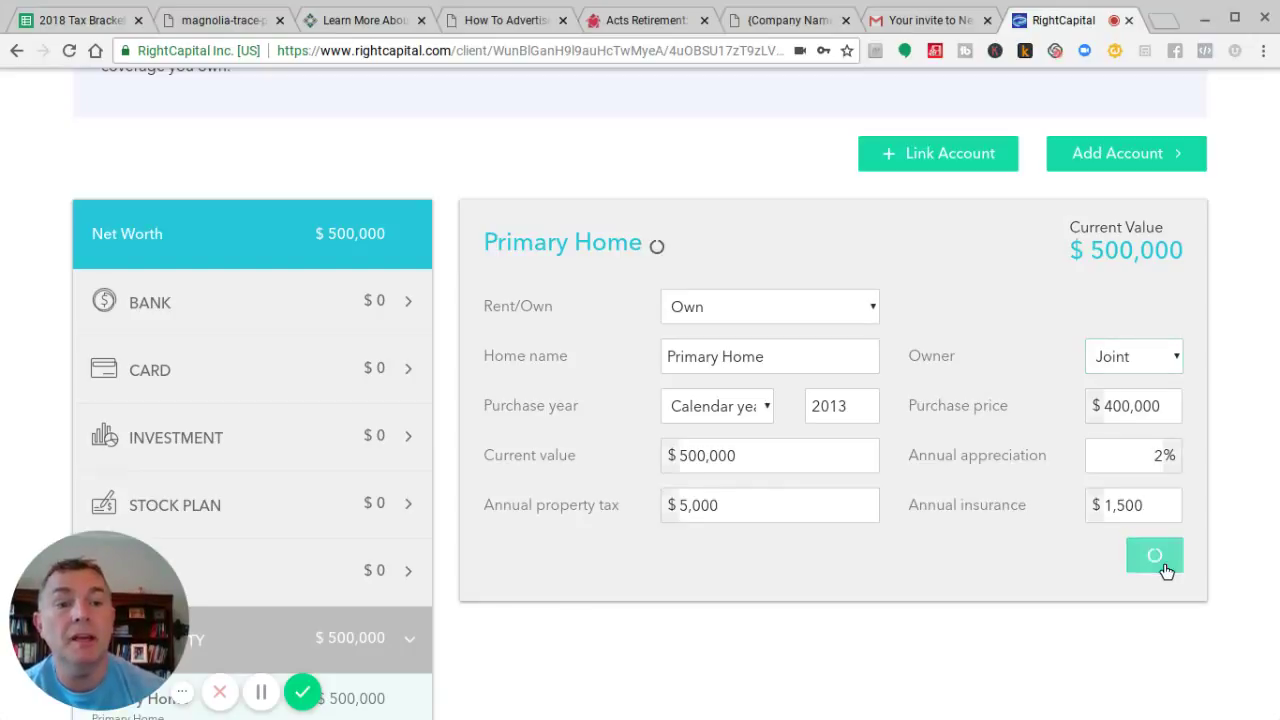
scroll(838, 490, down, 2)
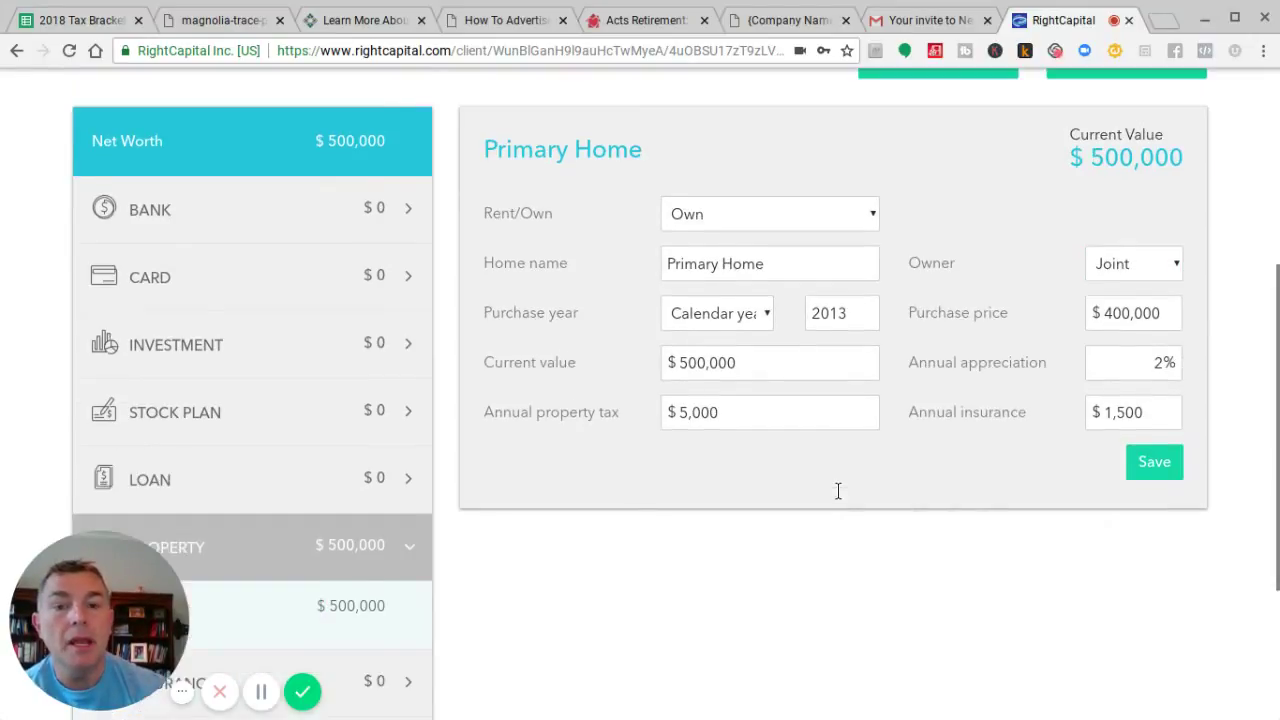
click(401, 452)
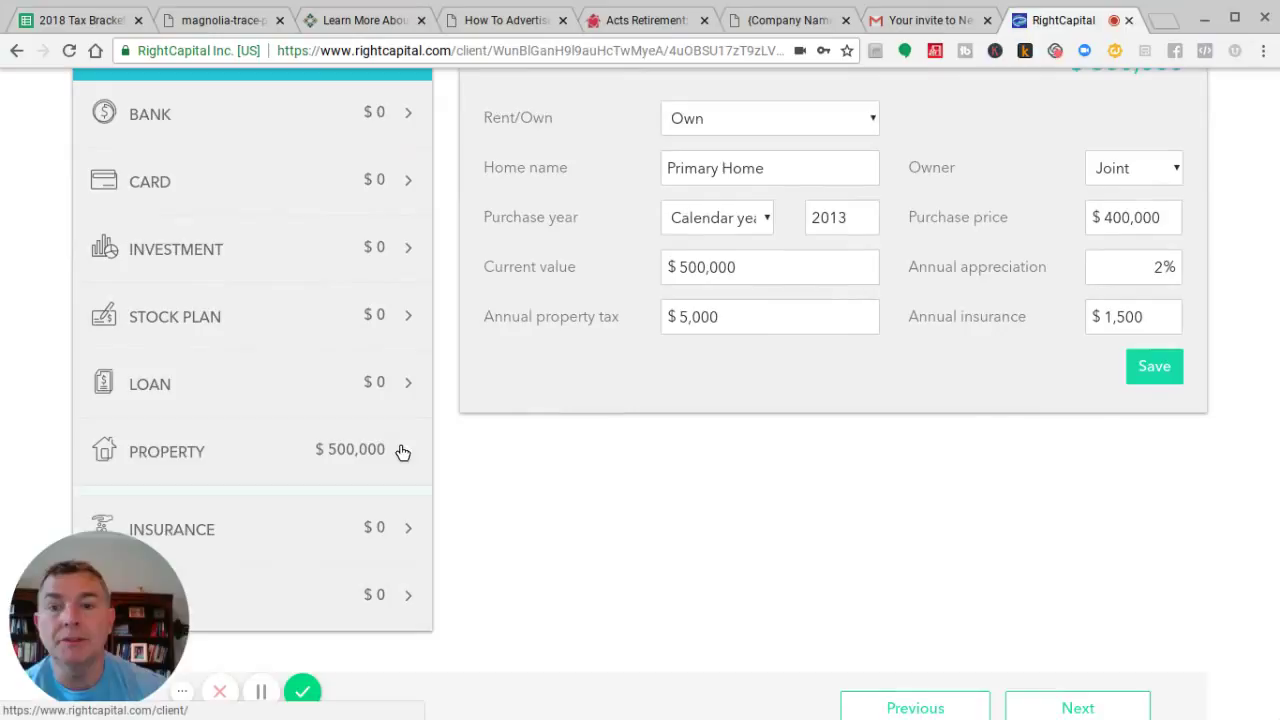
click(401, 452)
scroll(688, 500, up, 5)
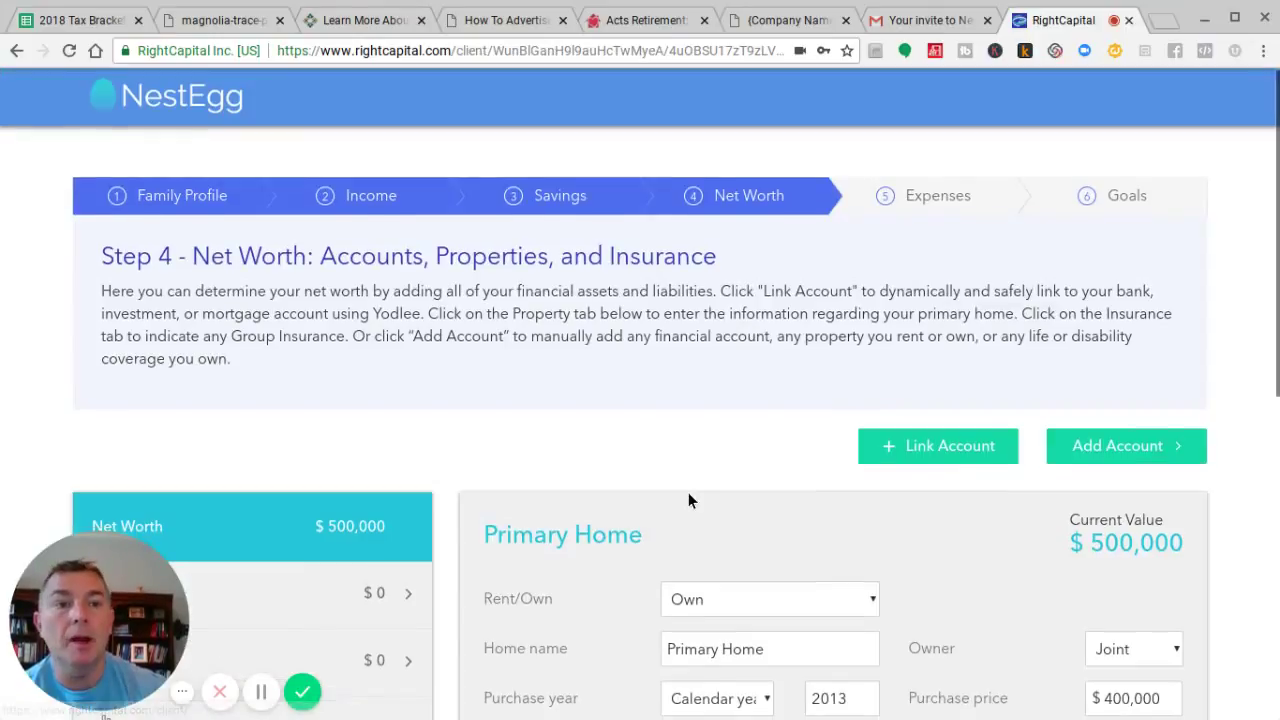
scroll(655, 443, down, 5)
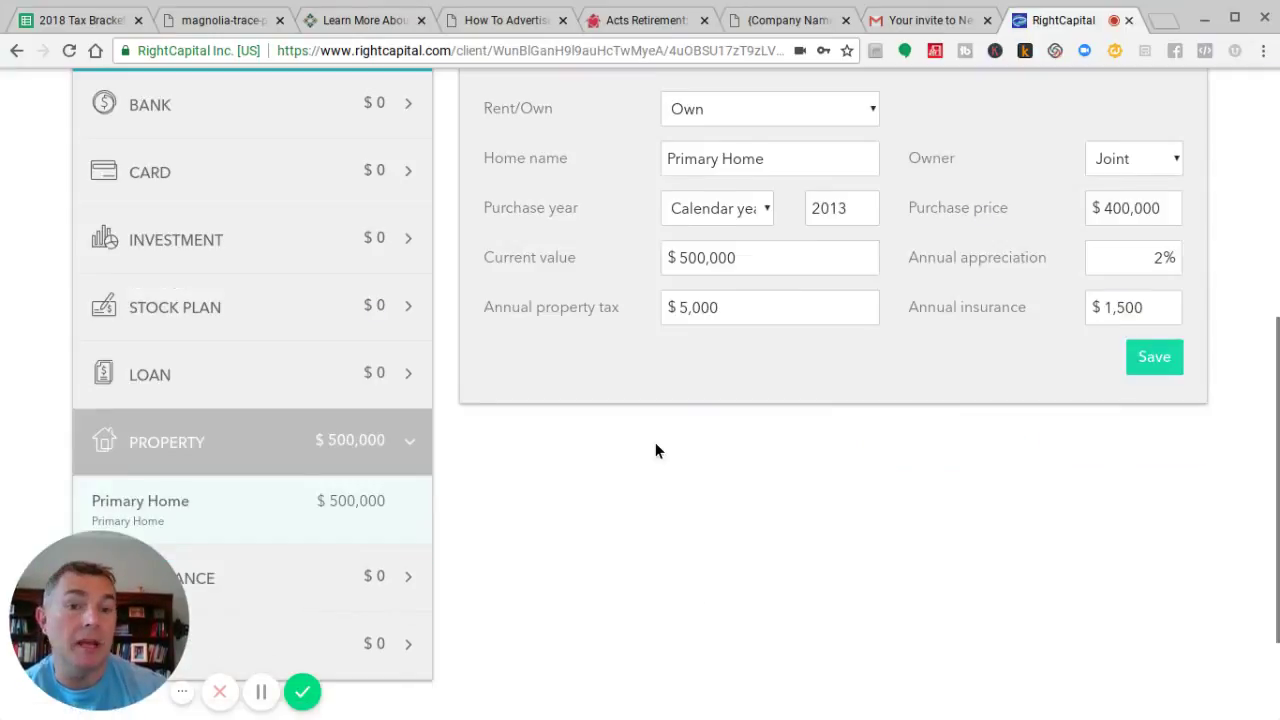
scroll(655, 443, down, 1)
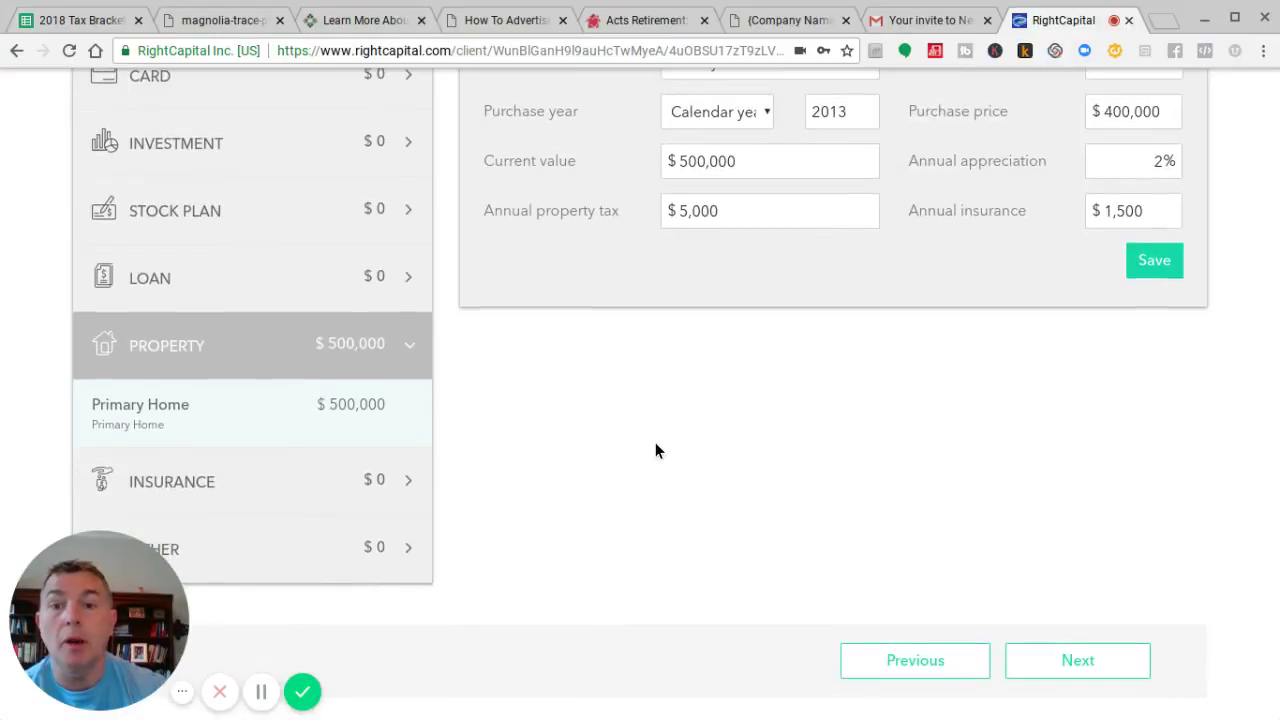
scroll(655, 450, up, 1)
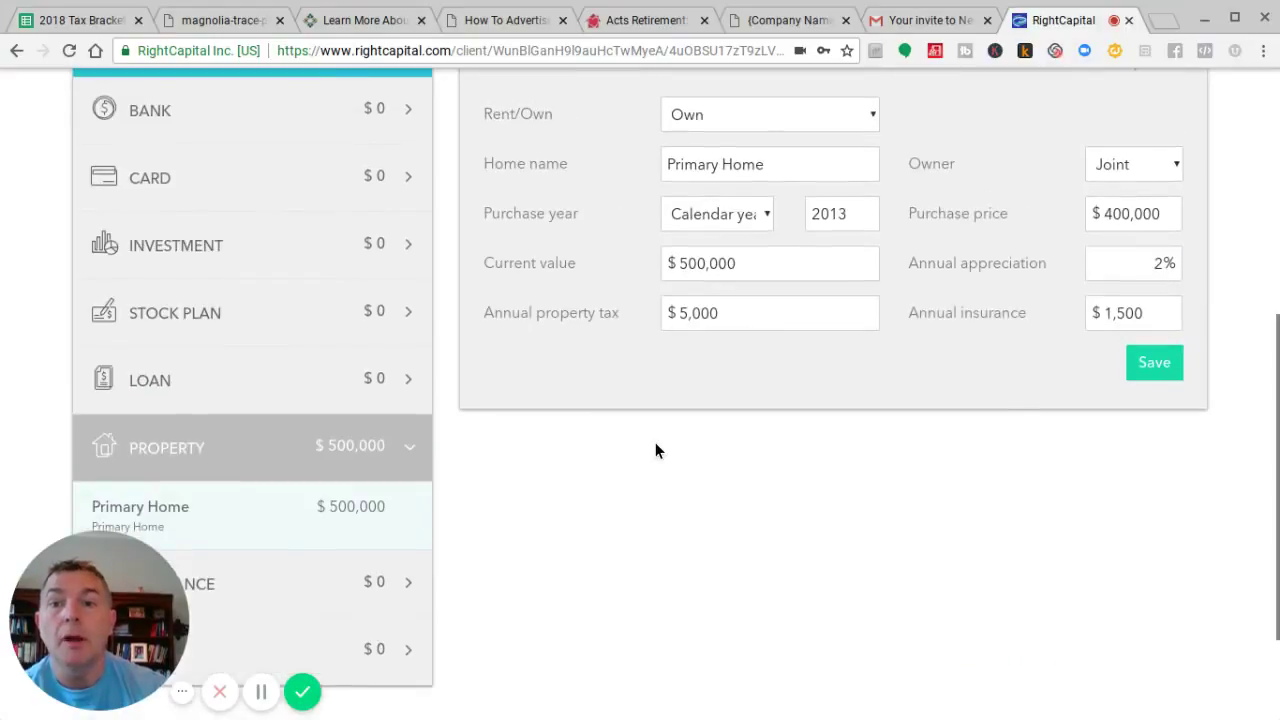
- Manually add an investment account for the husband's 401k, with the type 401(k), 403(b), or other retirement plan
click(410, 249)
scroll(610, 329, up, 3)
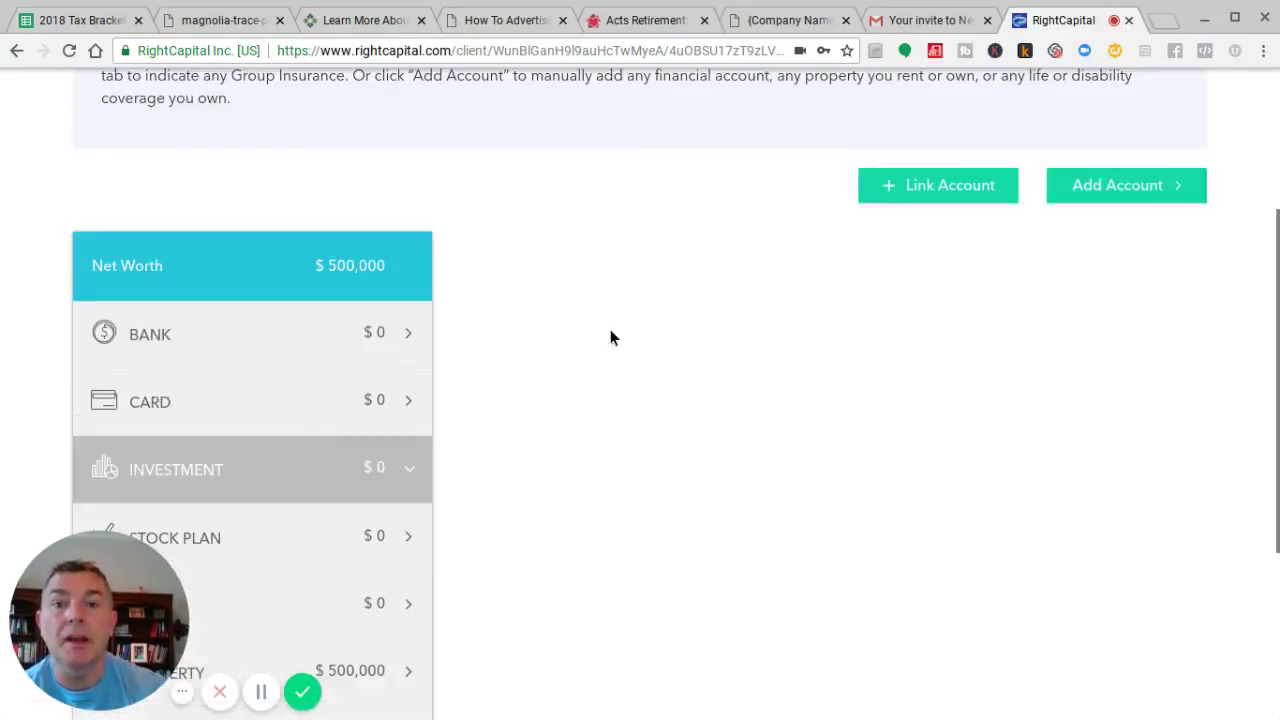
click(1108, 260)
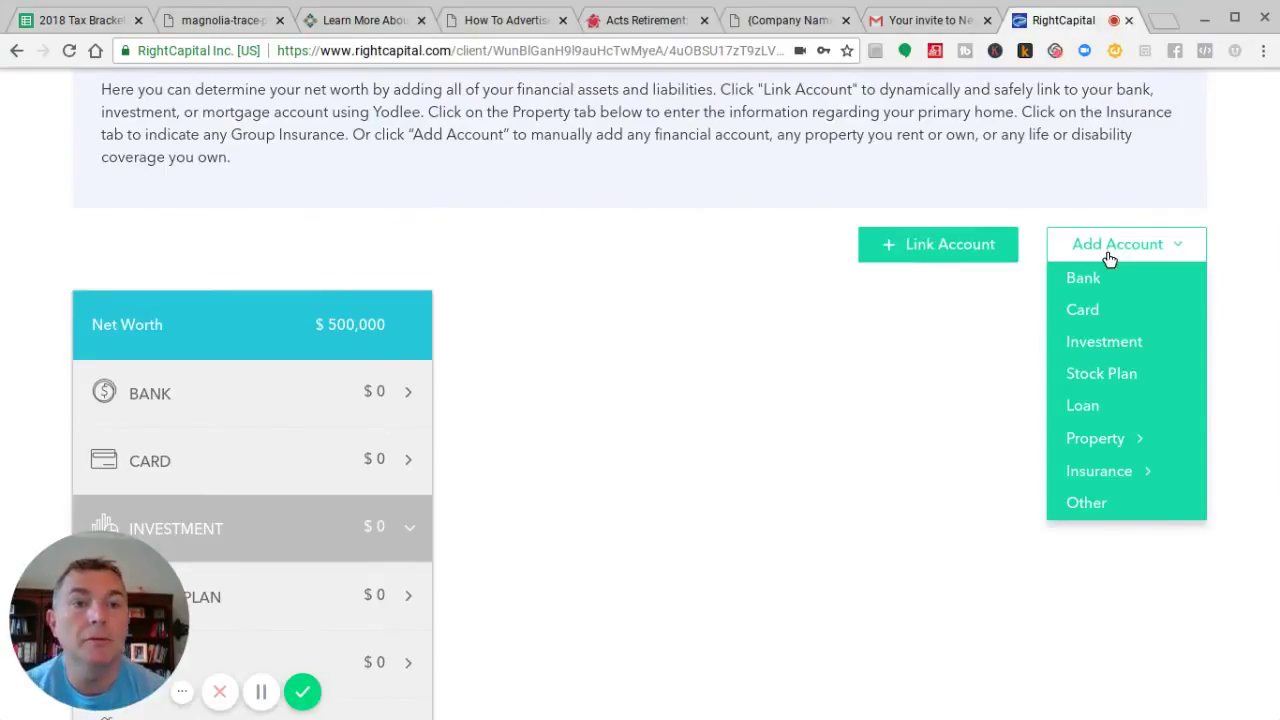
click(1108, 342)
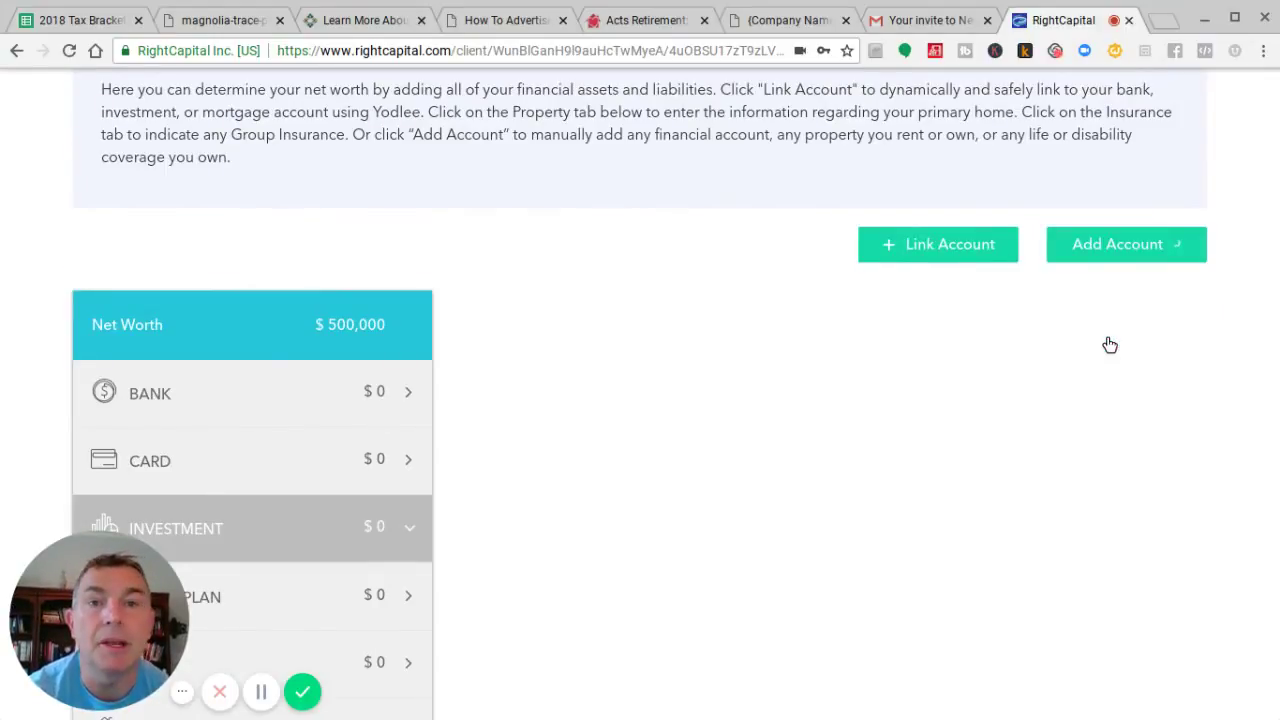
click(750, 447)
click(647, 508)
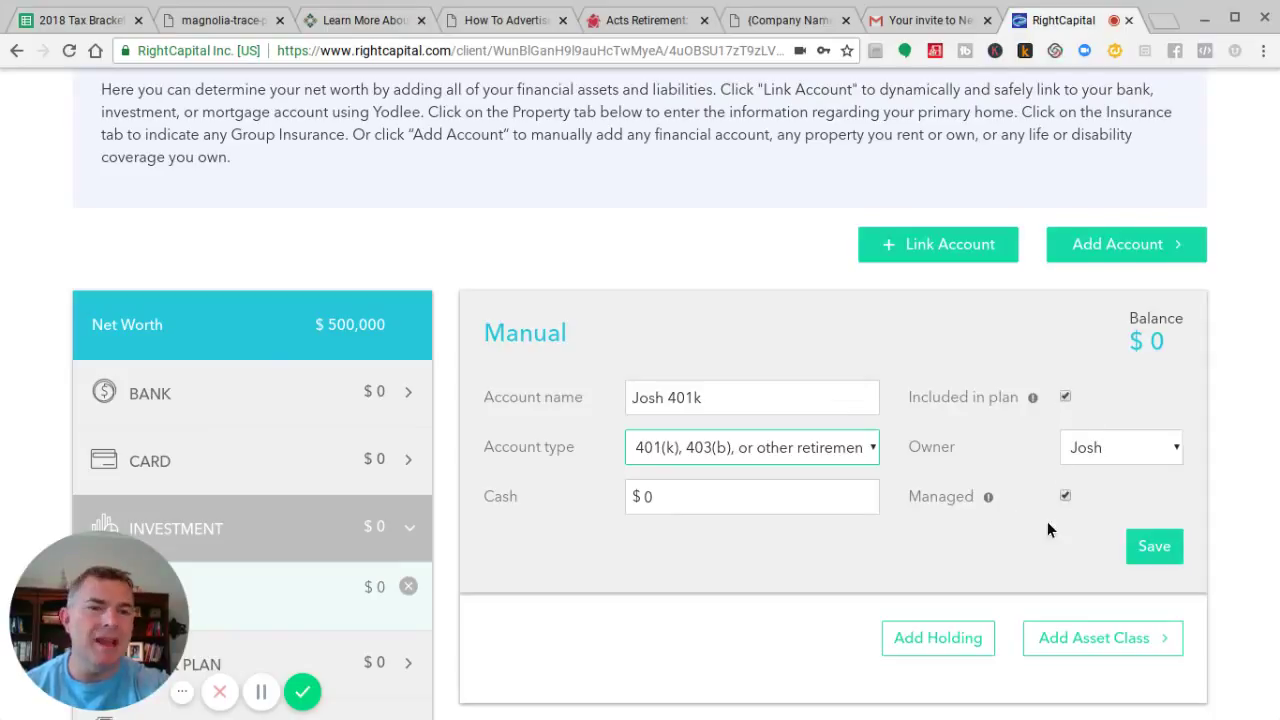
click(705, 498)
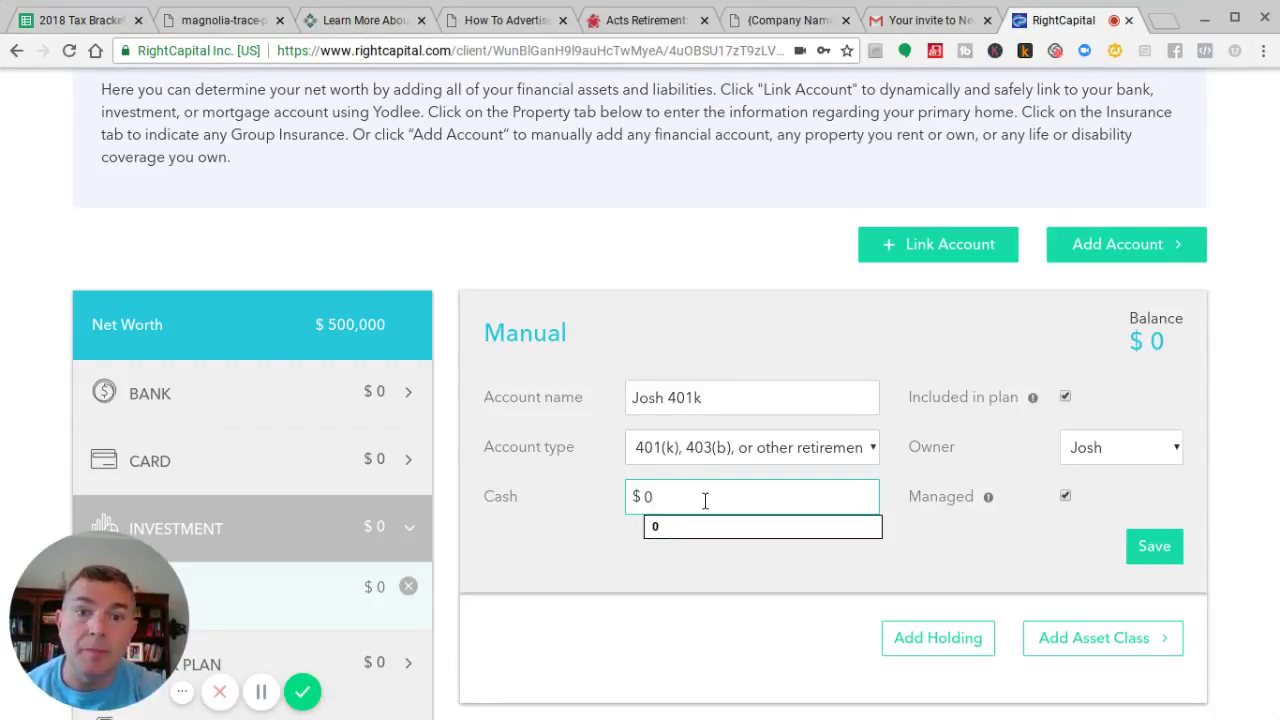
- Add a holding to the husband's 401k account using VTSMX, Vanguard Total Stock Market Index Fund Investor Shares
scroll(705, 500, down, 2)
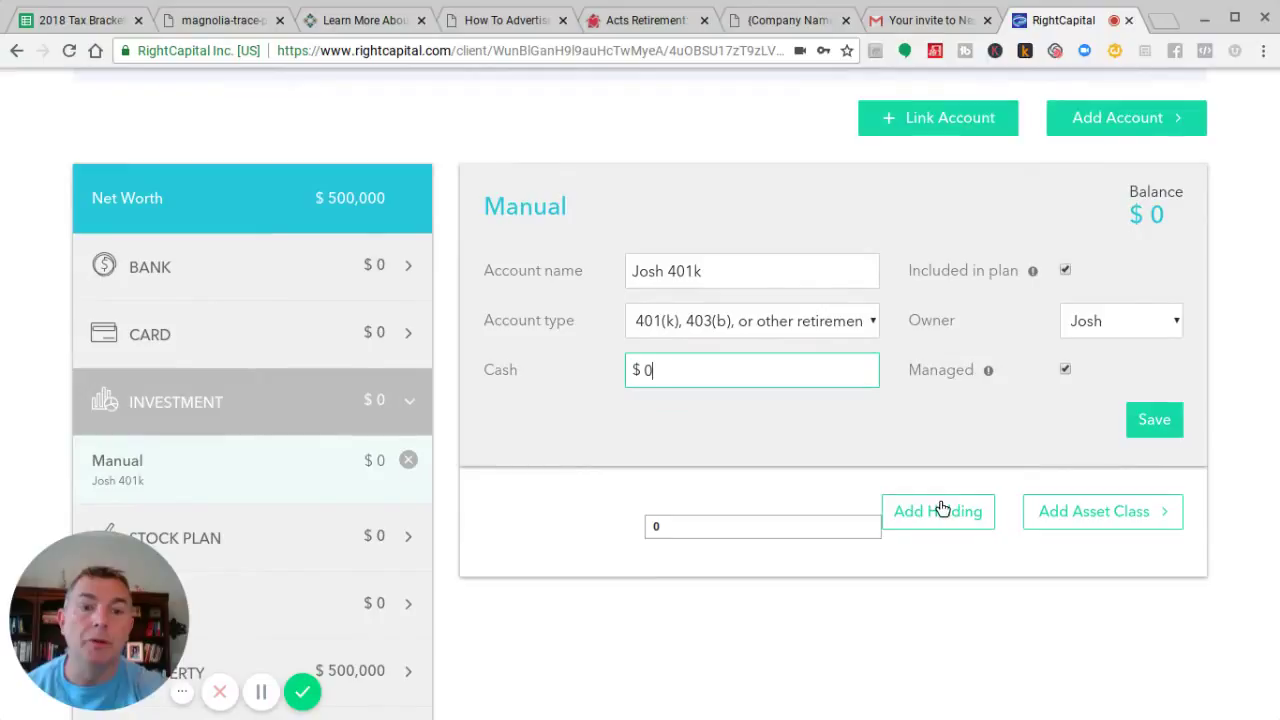
click(942, 509)
scroll(940, 510, down, 3)
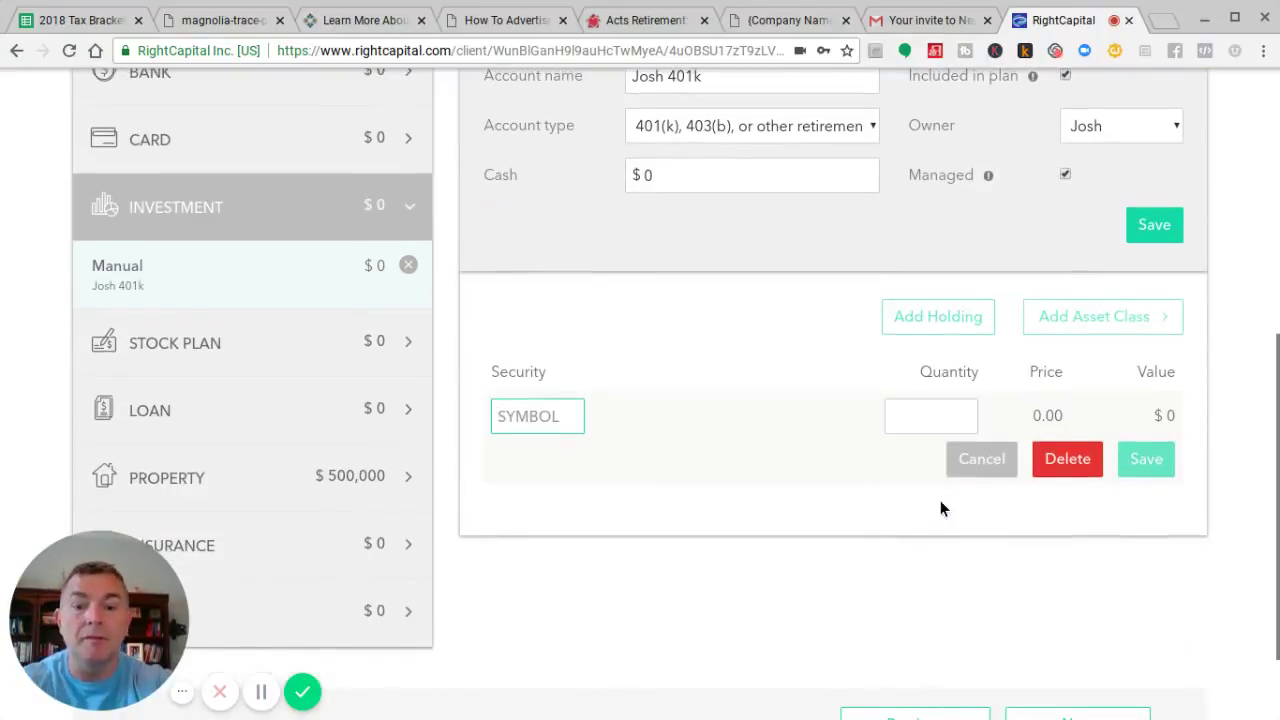
text(V)
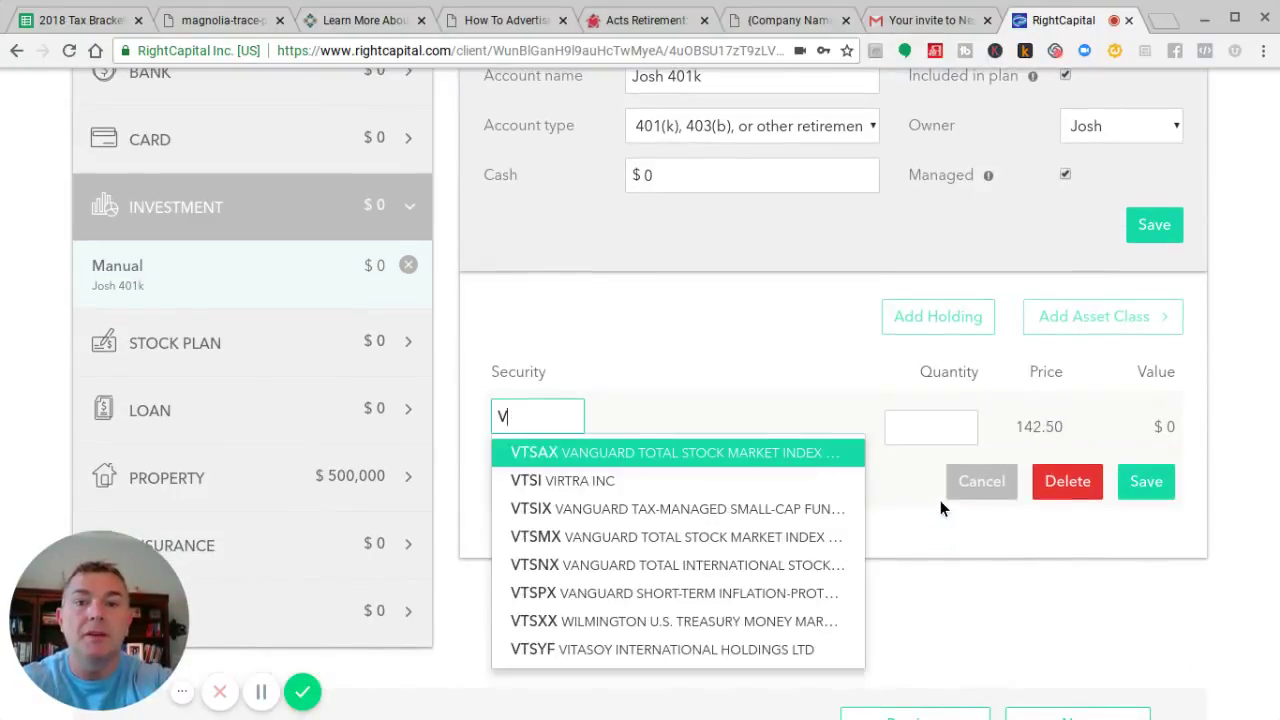
text(TX)
key(BackSpace)
key(BackSpace)
text(S)
key(BackSpace)
text(T)
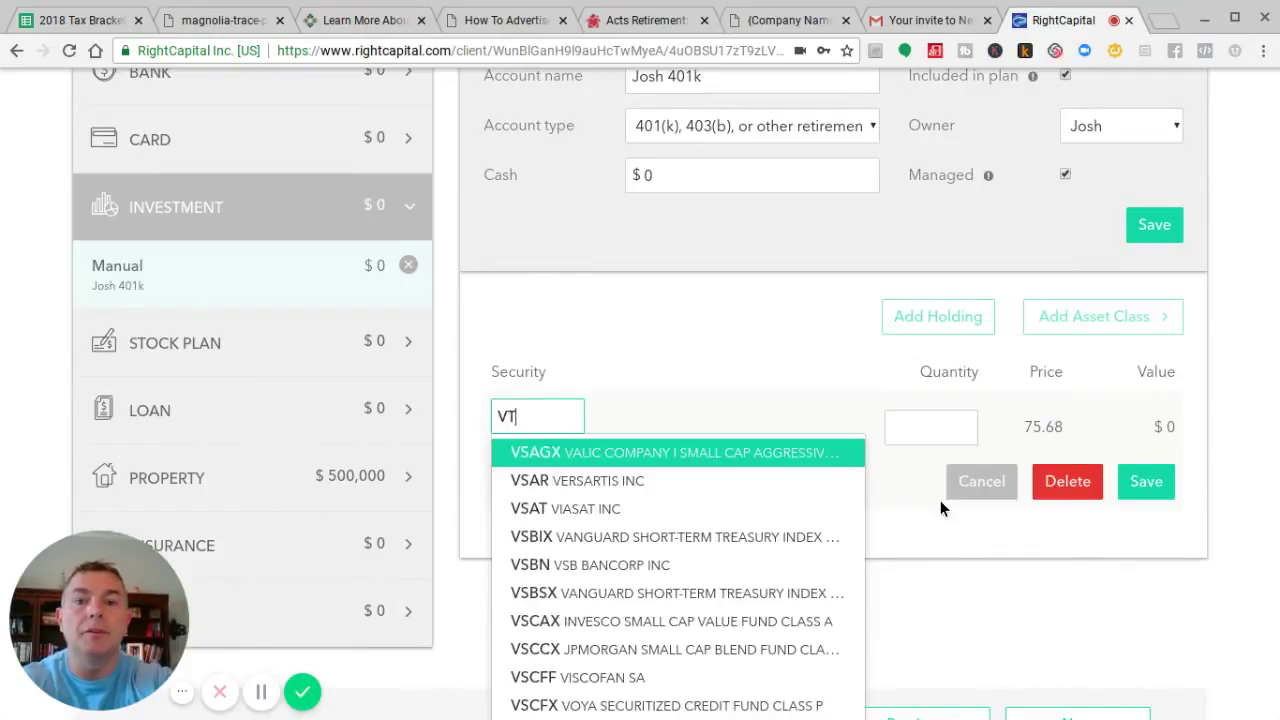
text(SMX)
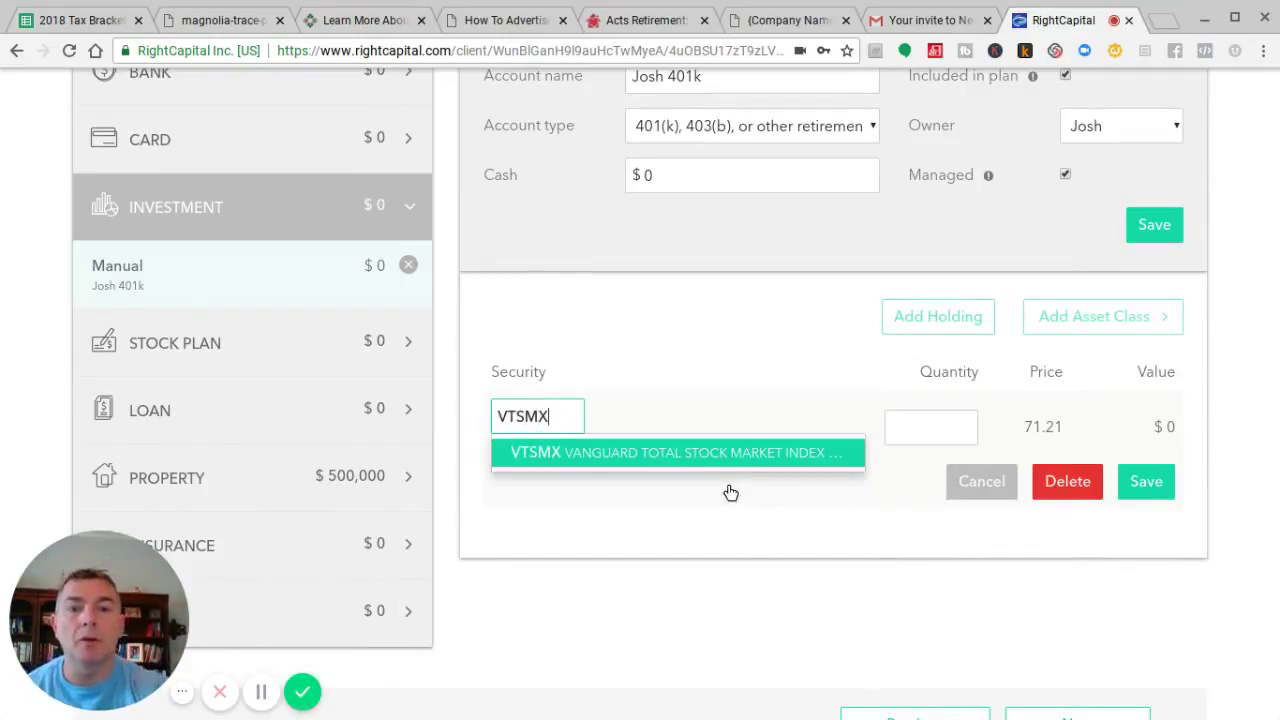
click(720, 463)
- Set the quantity of the VTSMX holding to 2808 shares and save the holding
click(924, 421)
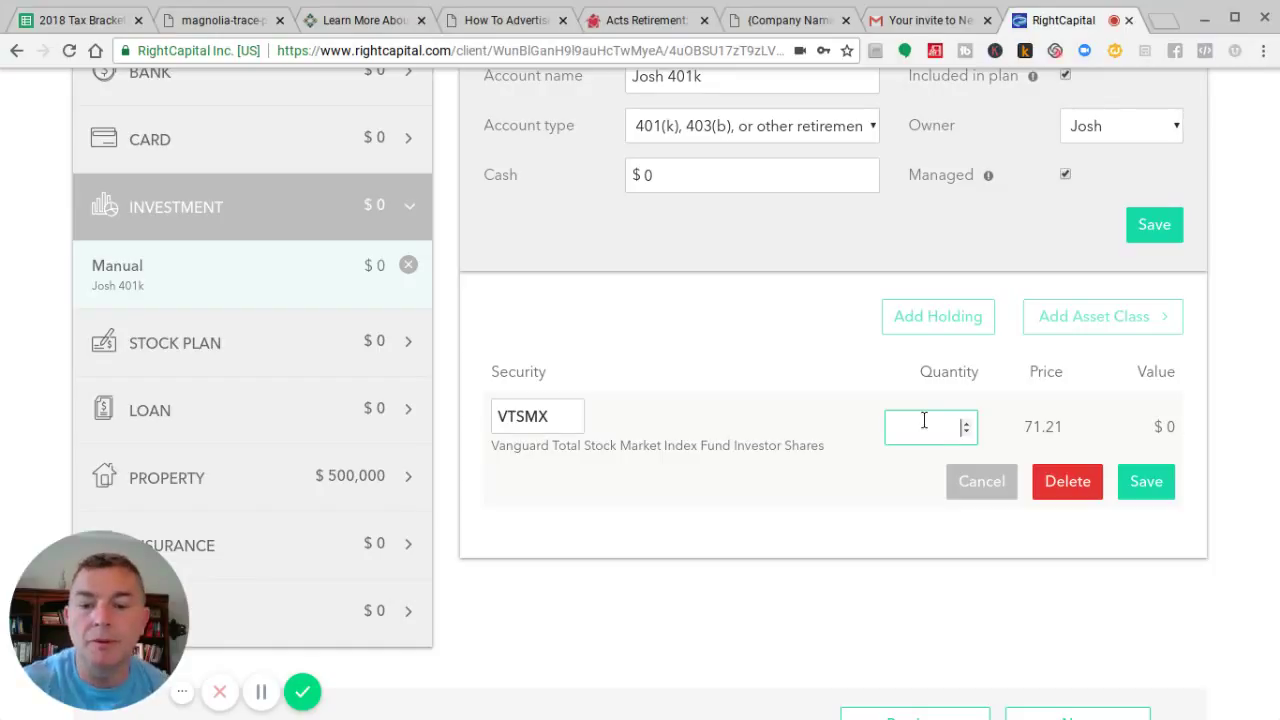
text(280)
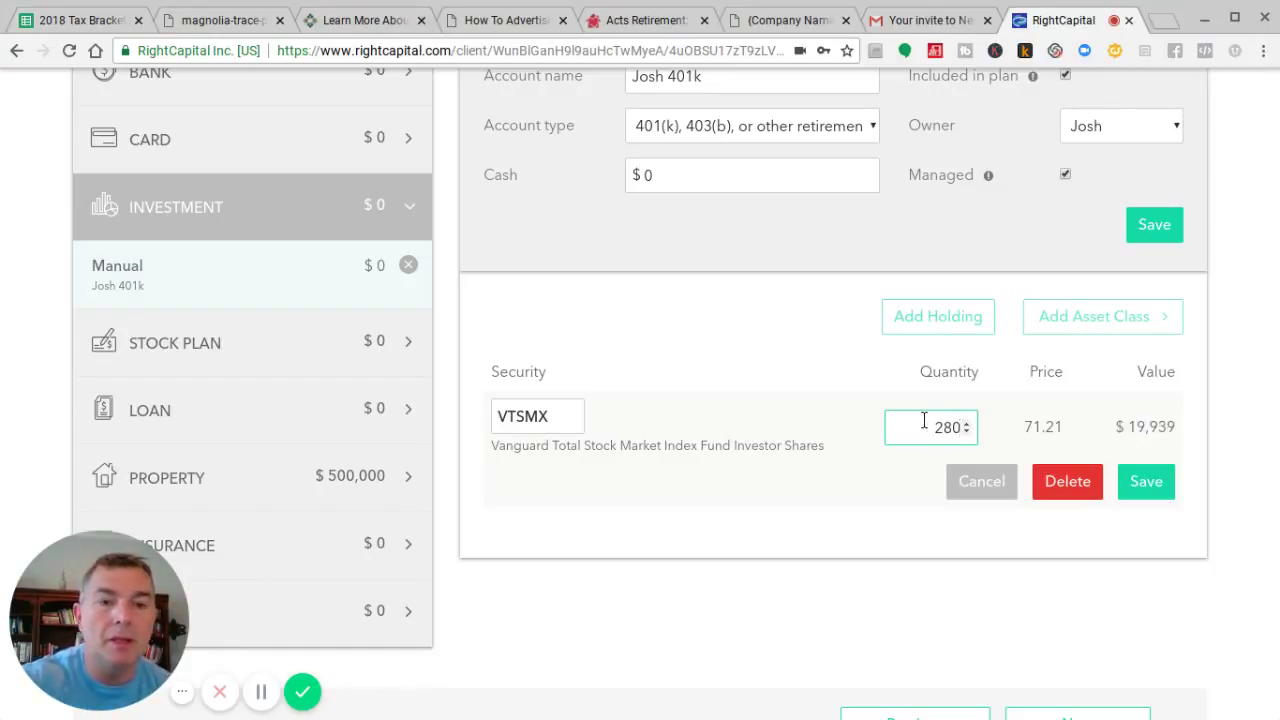
text(8)
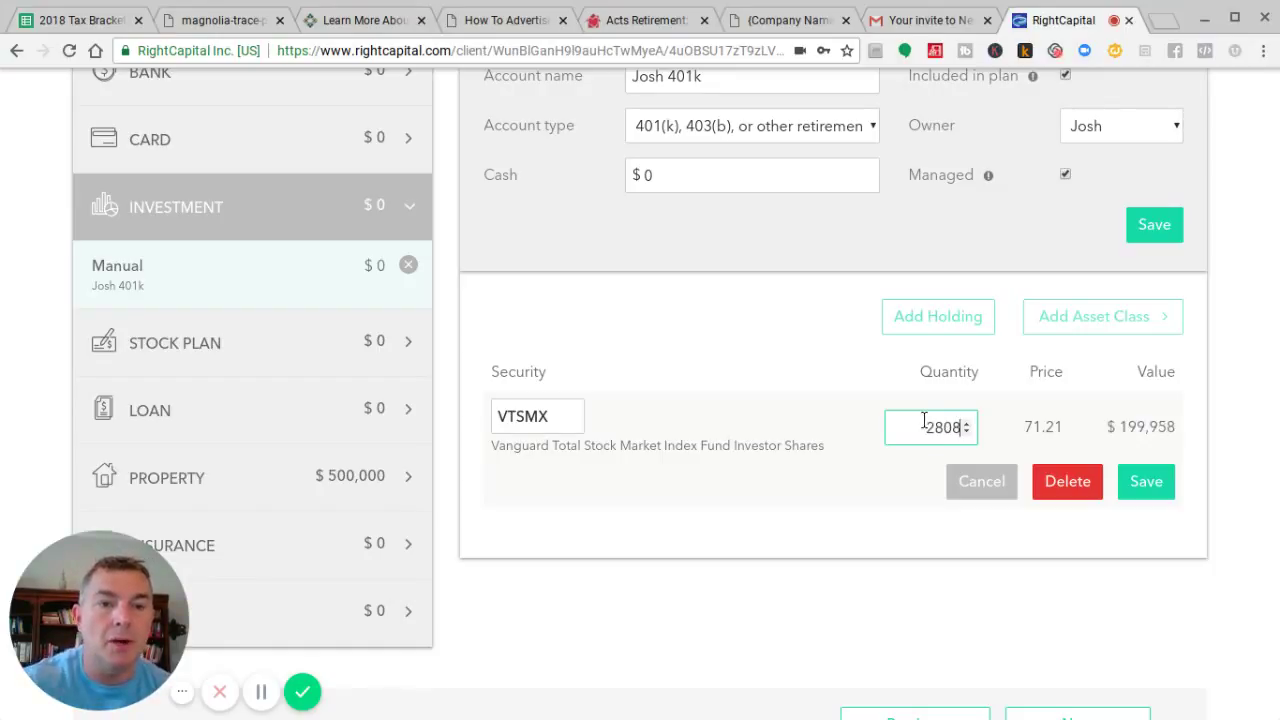
click(1150, 484)
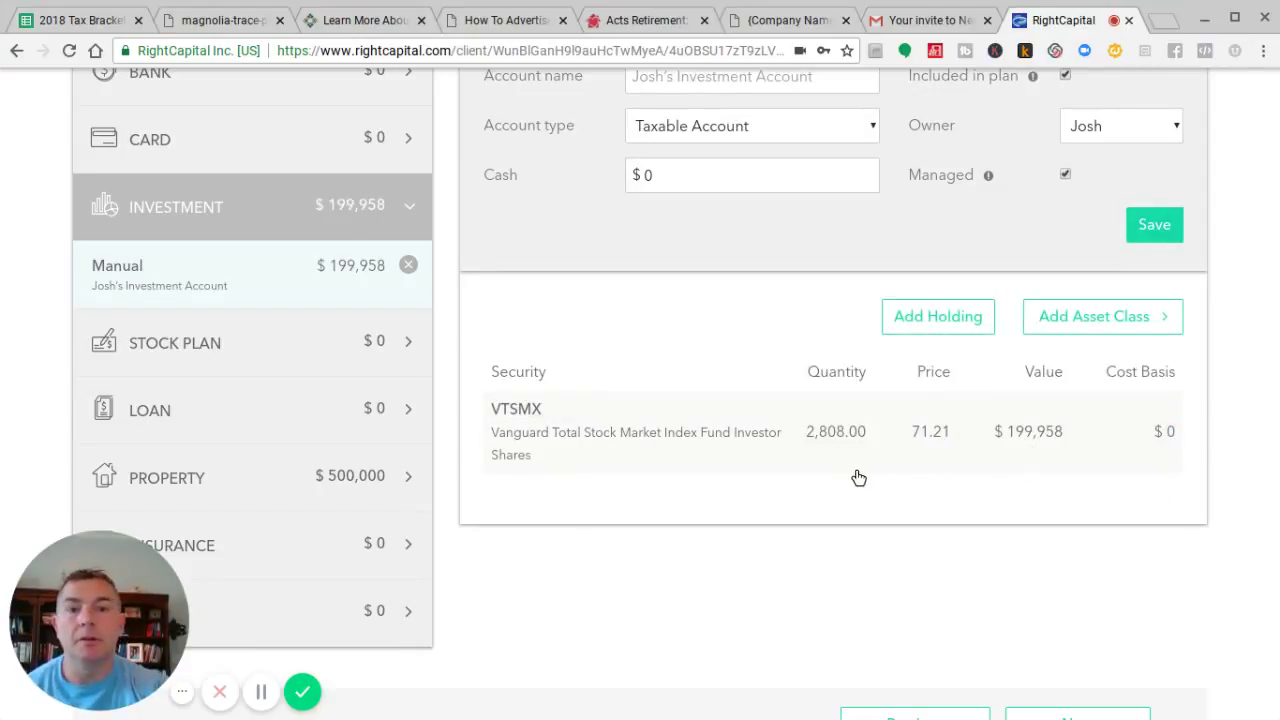
- Change the husband's investment account type to 401(k), 403(b), or other retirement plan
scroll(854, 477, up, 2)
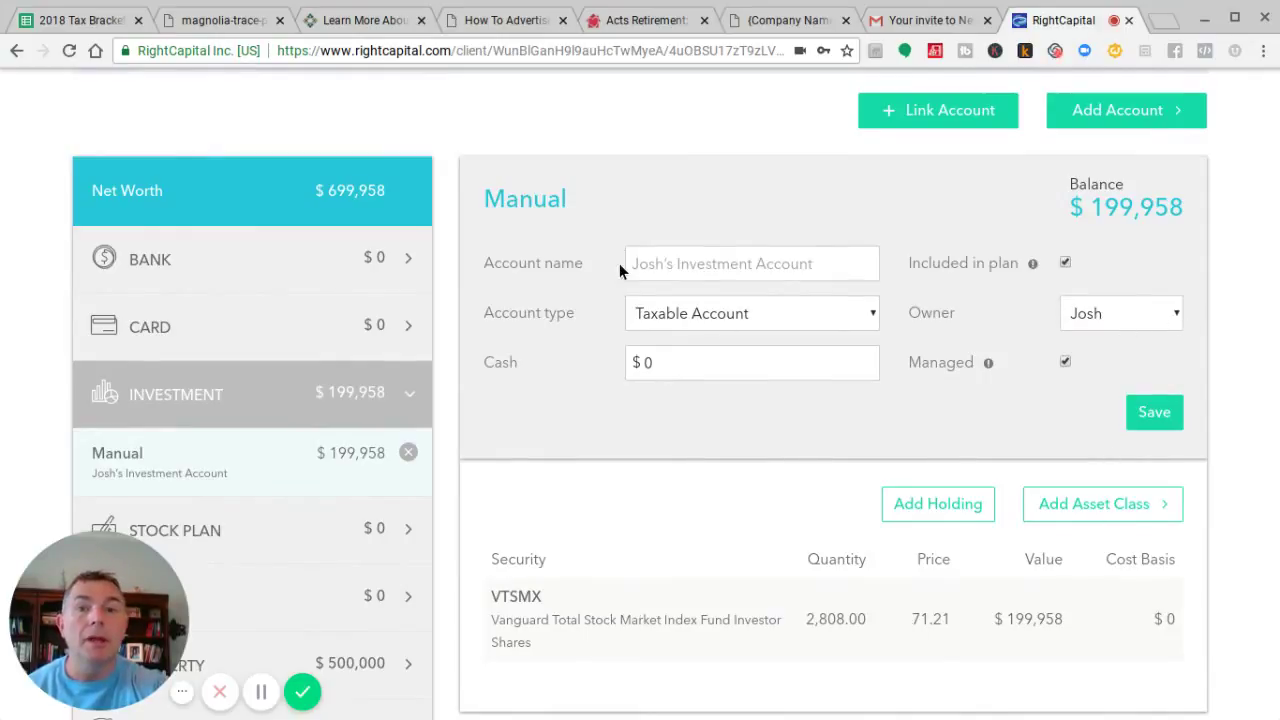
click(756, 316)
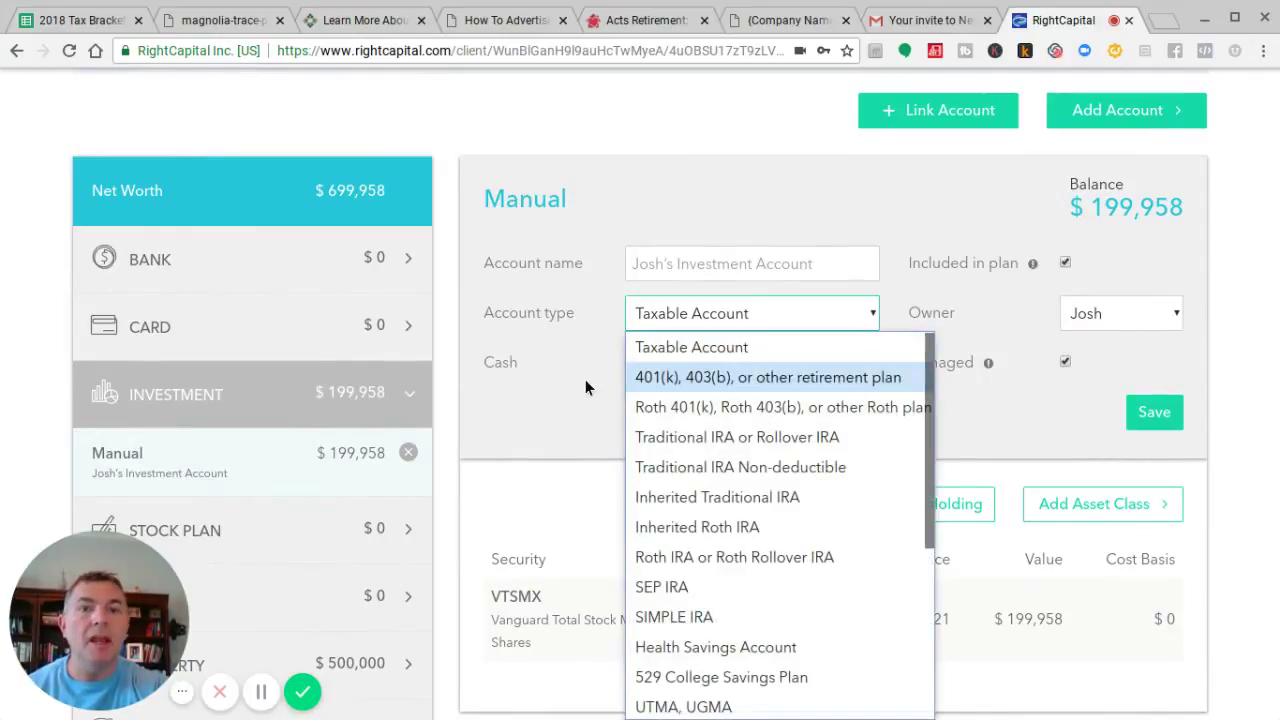
click(686, 377)
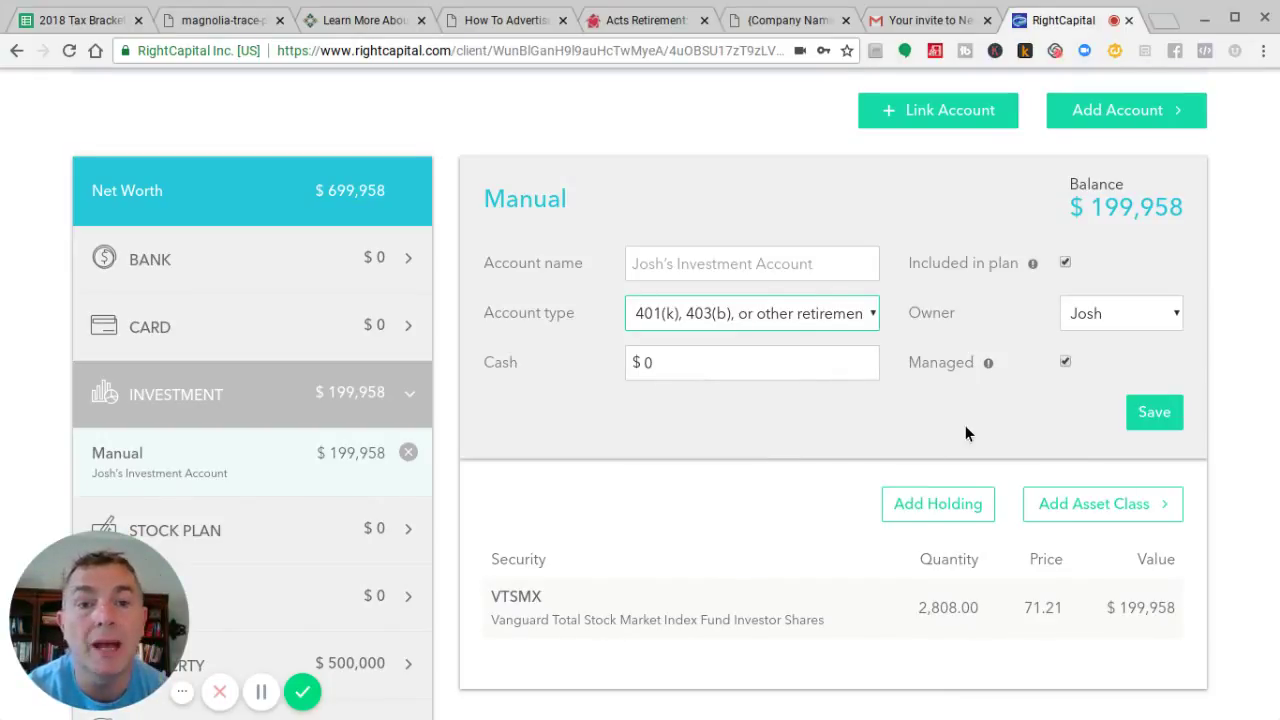
- Fill in a new investment account for the wife's 401k: type 401(k), 403(b), or other retirement plan, $20,000 cash, with her as owner
click(717, 432)
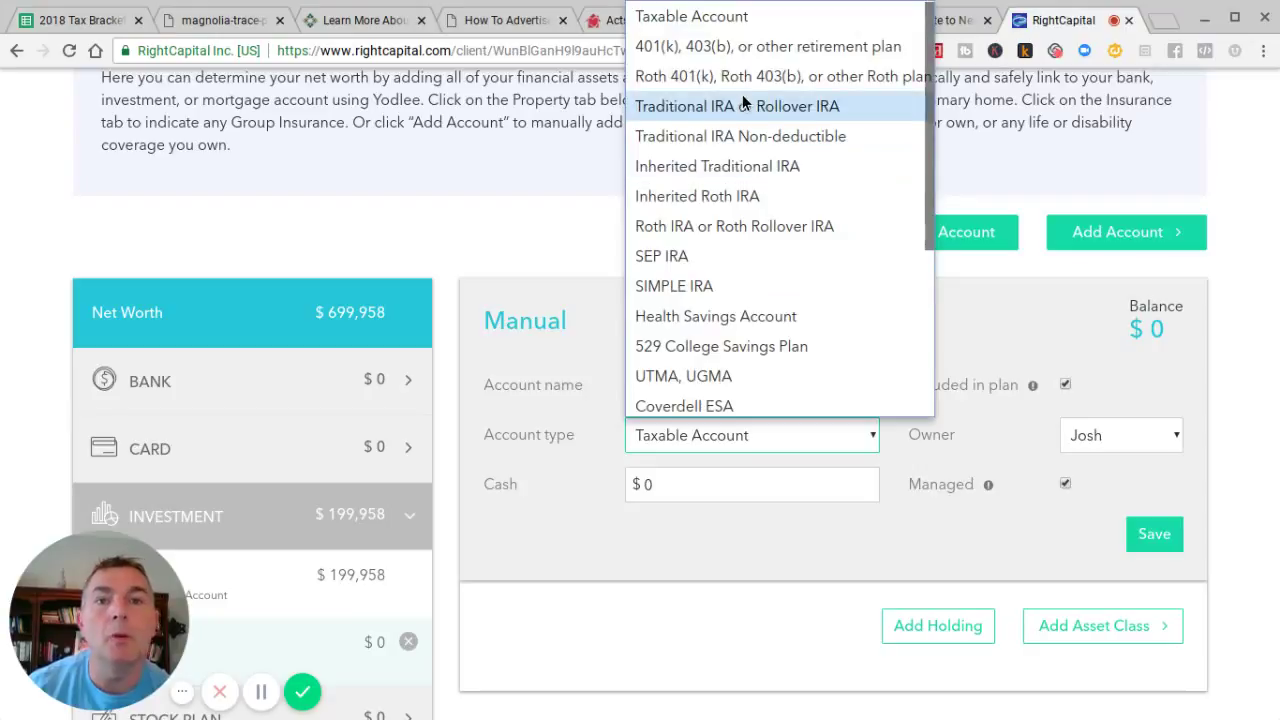
click(782, 48)
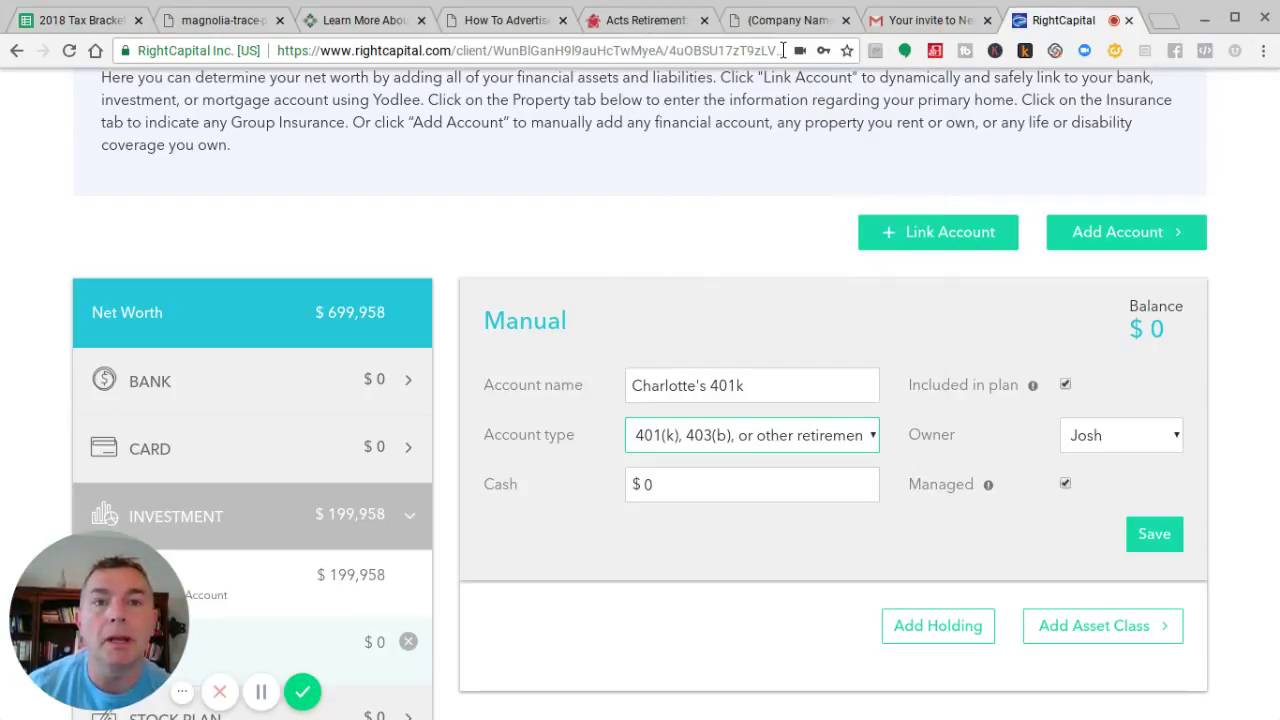
click(695, 488)
key(BackSpace)
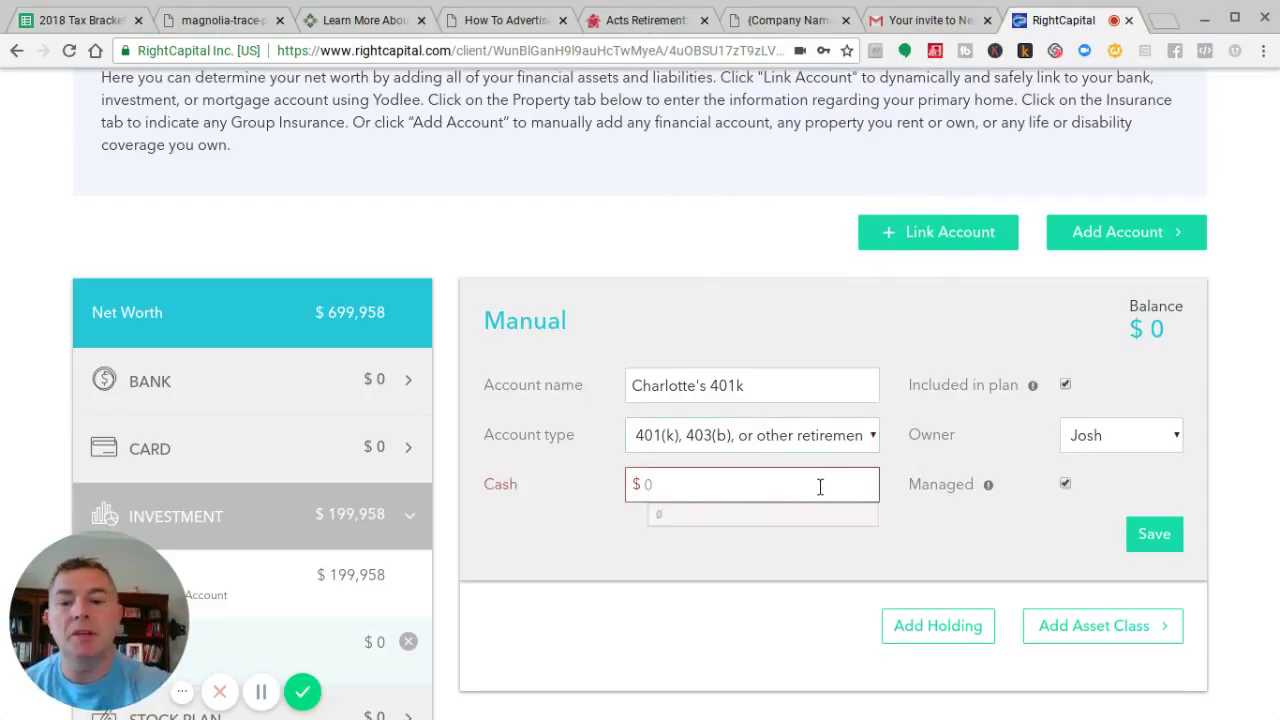
text(20,)
text(00)
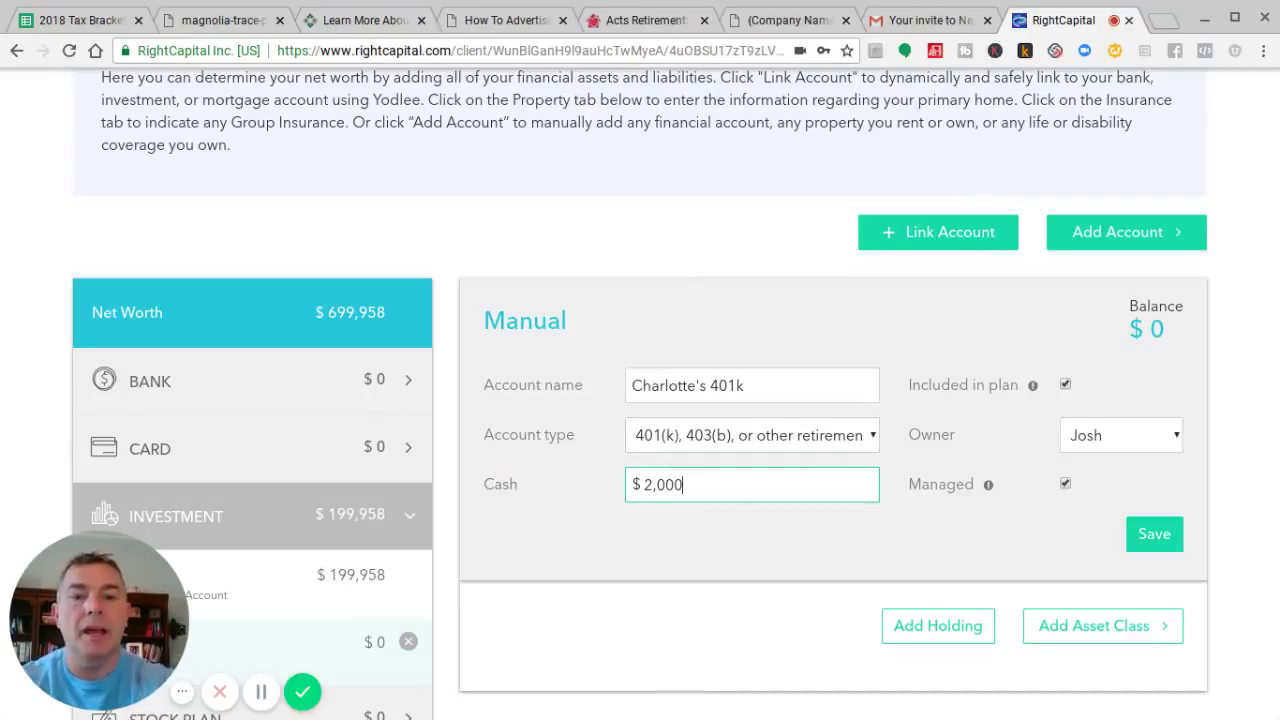
text(0)
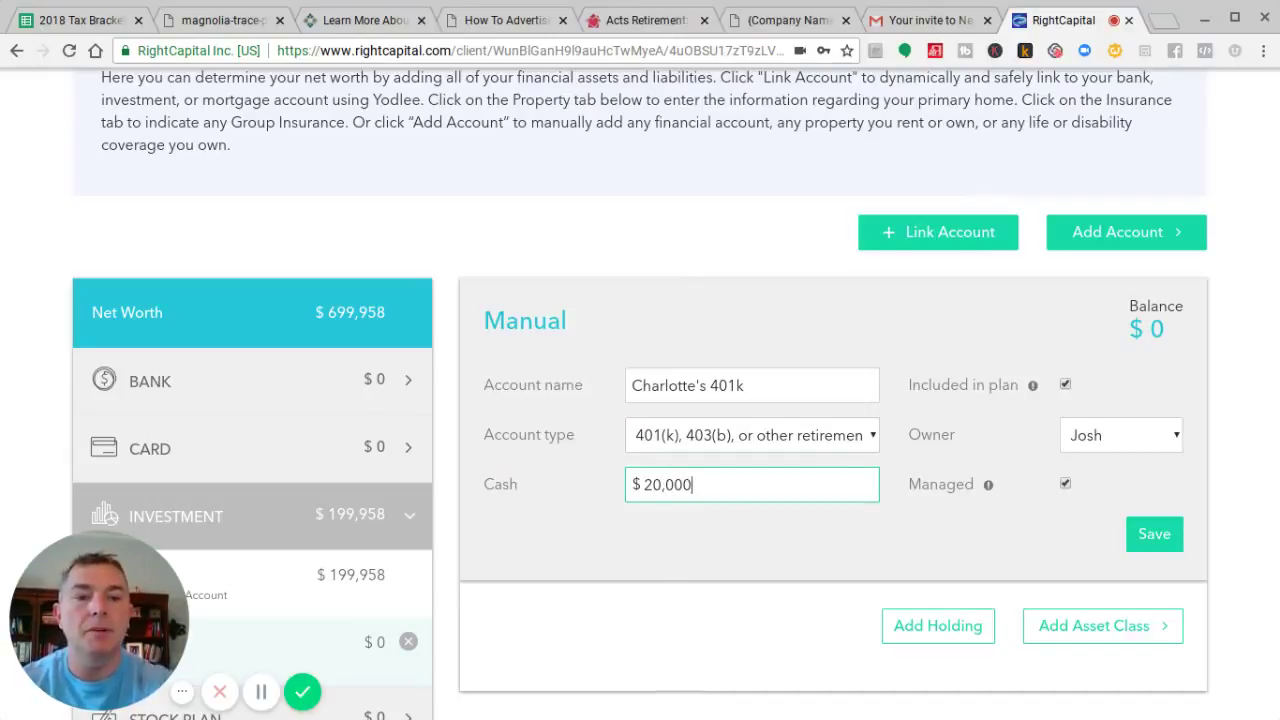
click(1104, 441)
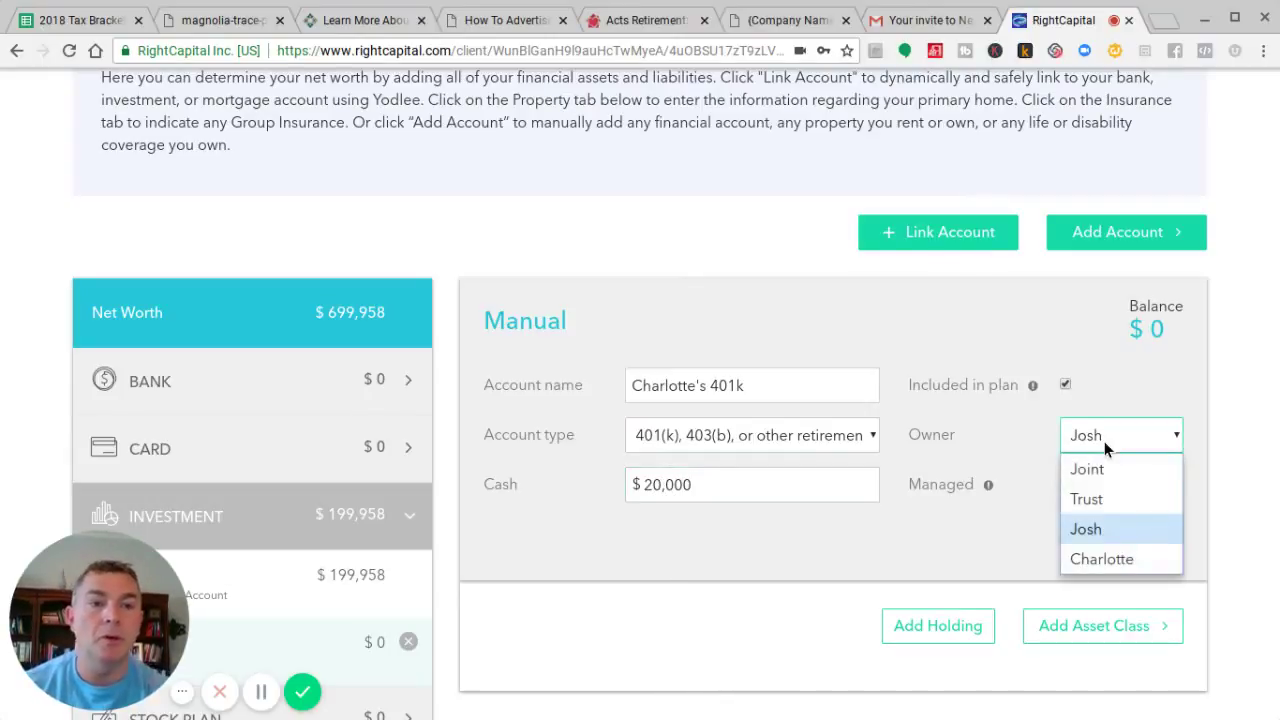
click(1103, 559)
- Add a holding to the wife's 401k account using VFIIX, Vanguard GNMA Fund Investor Shares
scroll(765, 556, down, 1)
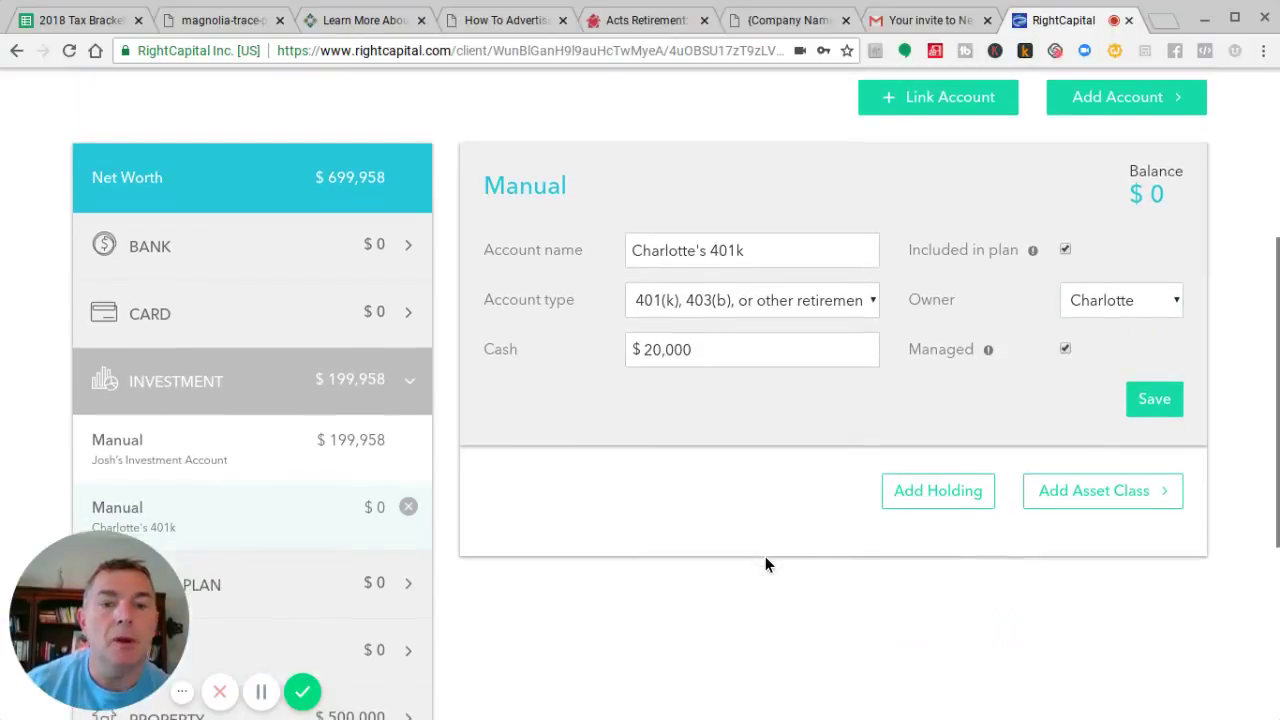
click(917, 494)
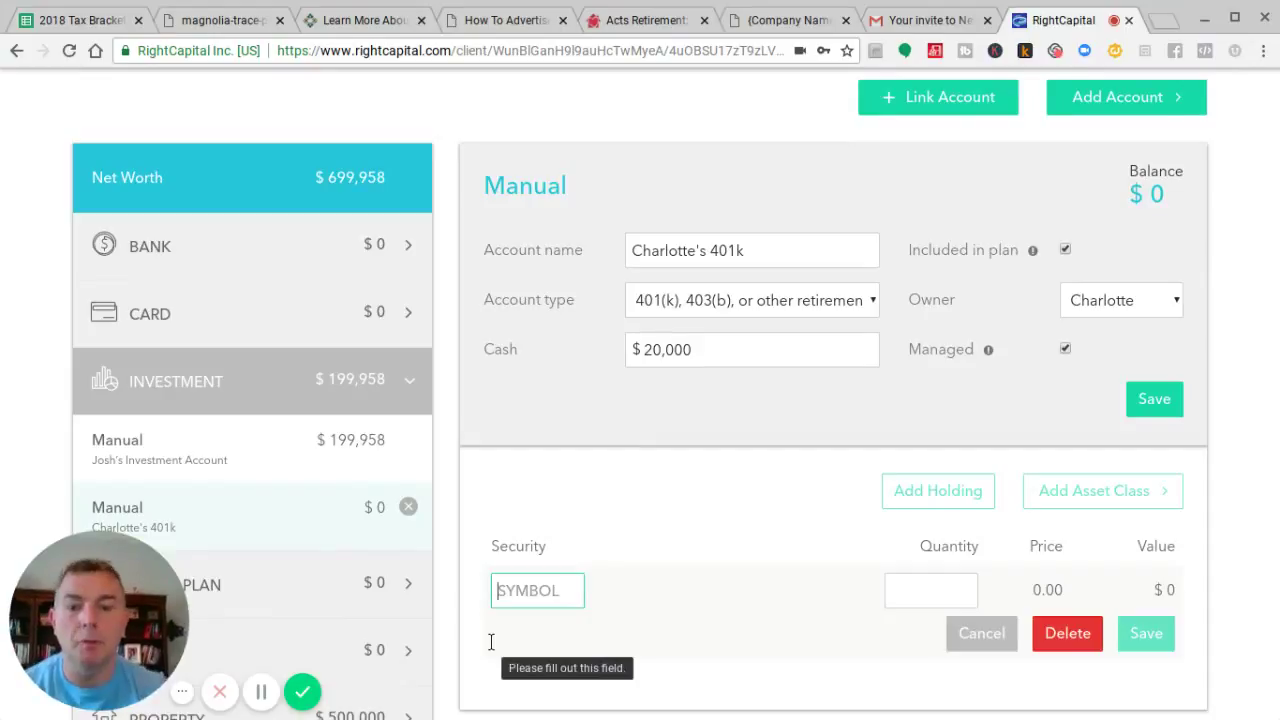
text(VFI)
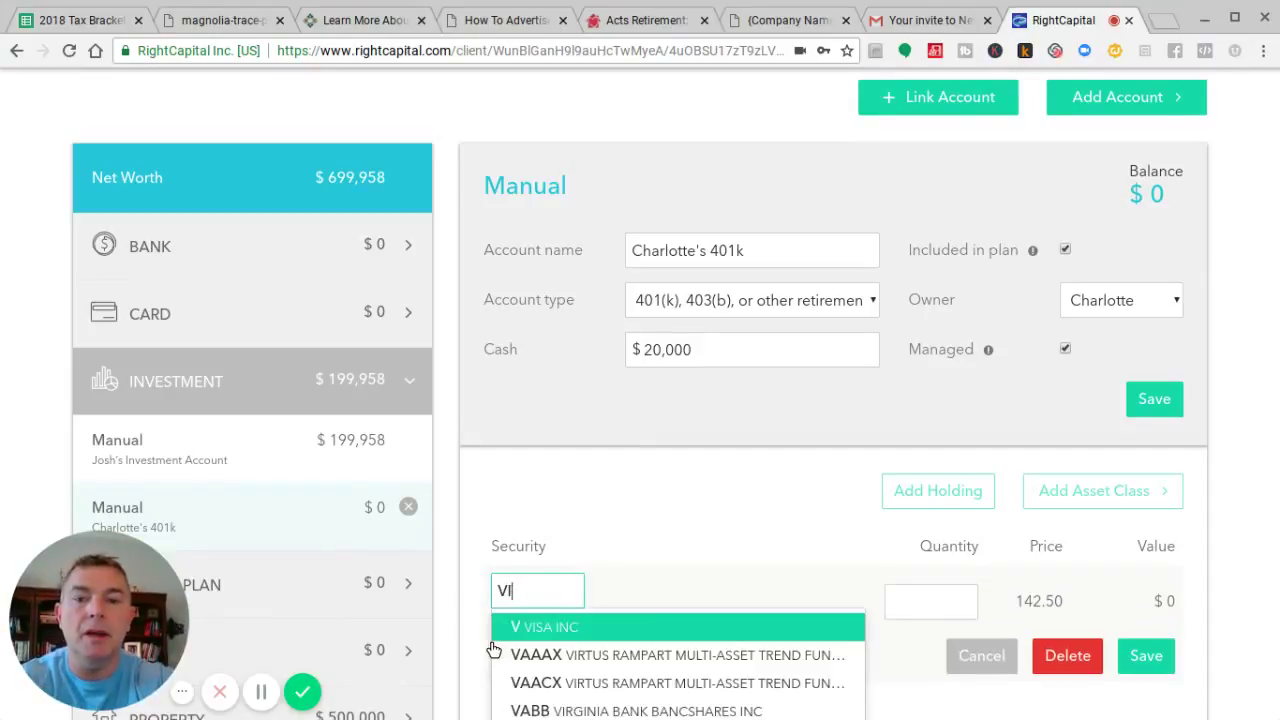
text(I)
key(BackSpace)
key(BackSpace)
text(FIIX)
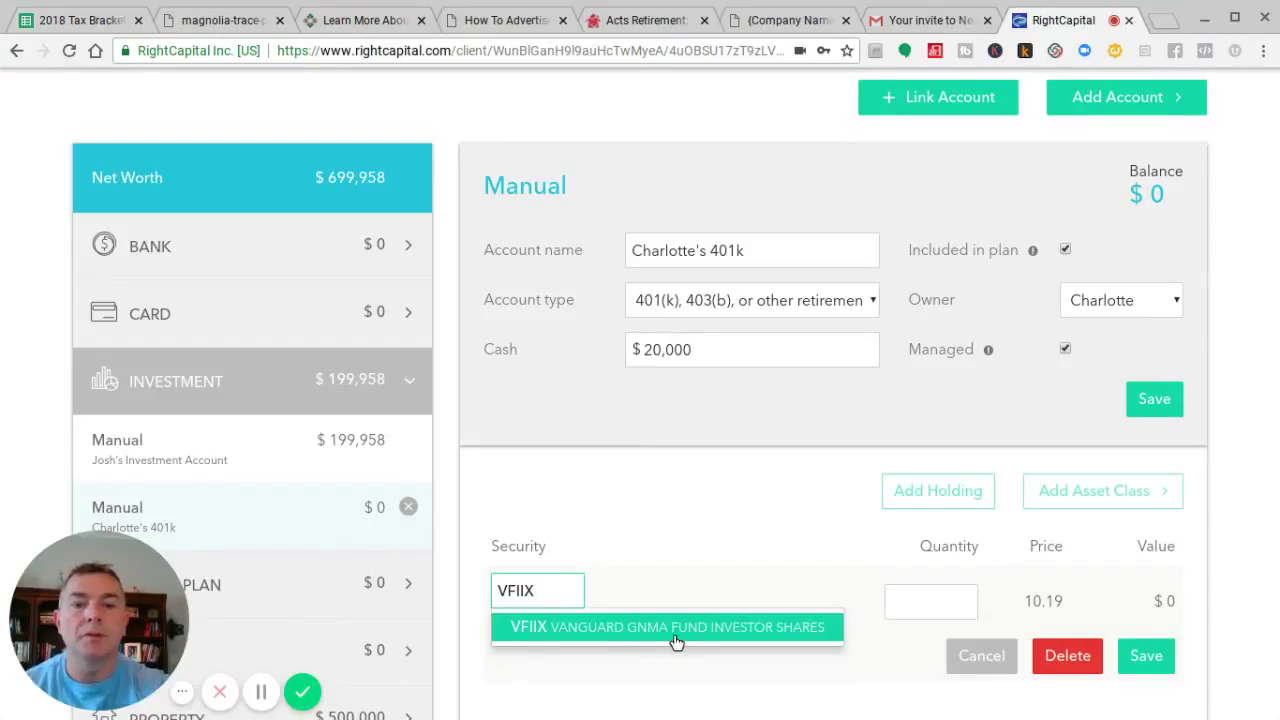
click(676, 642)
- Set the quantity of the VFIIX holding to 14720 shares and save the holding
click(920, 605)
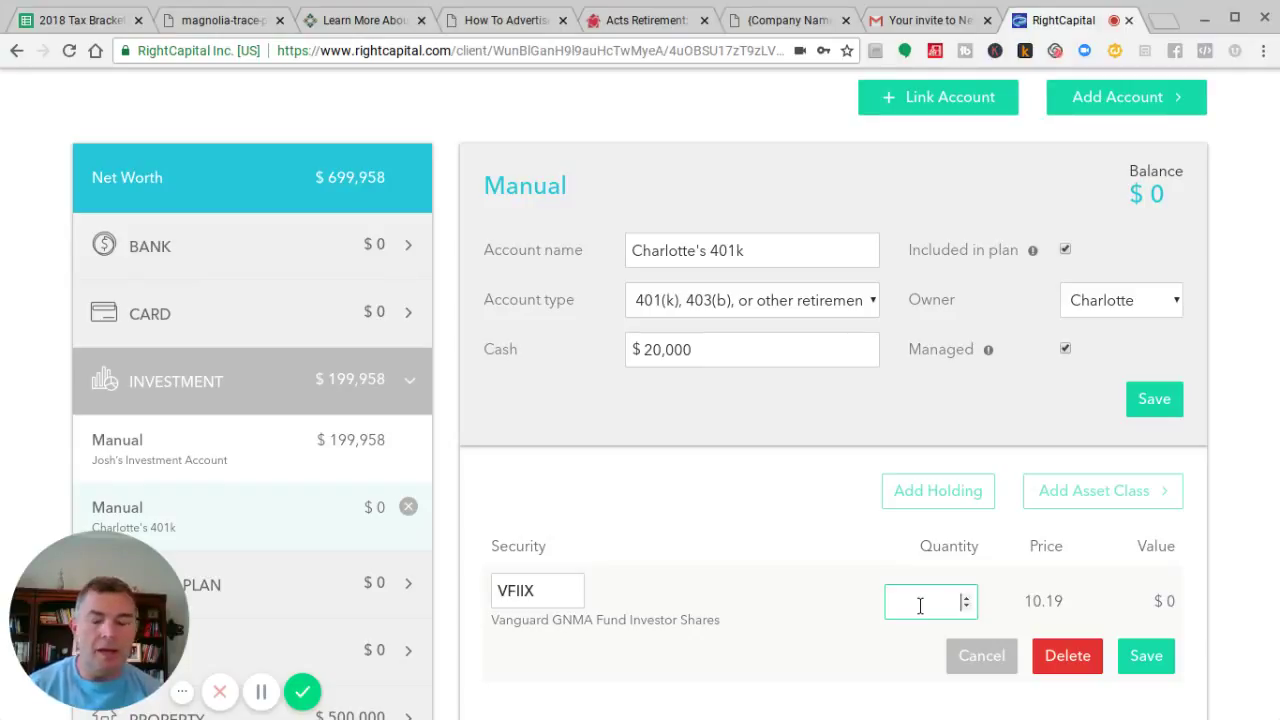
text(142)
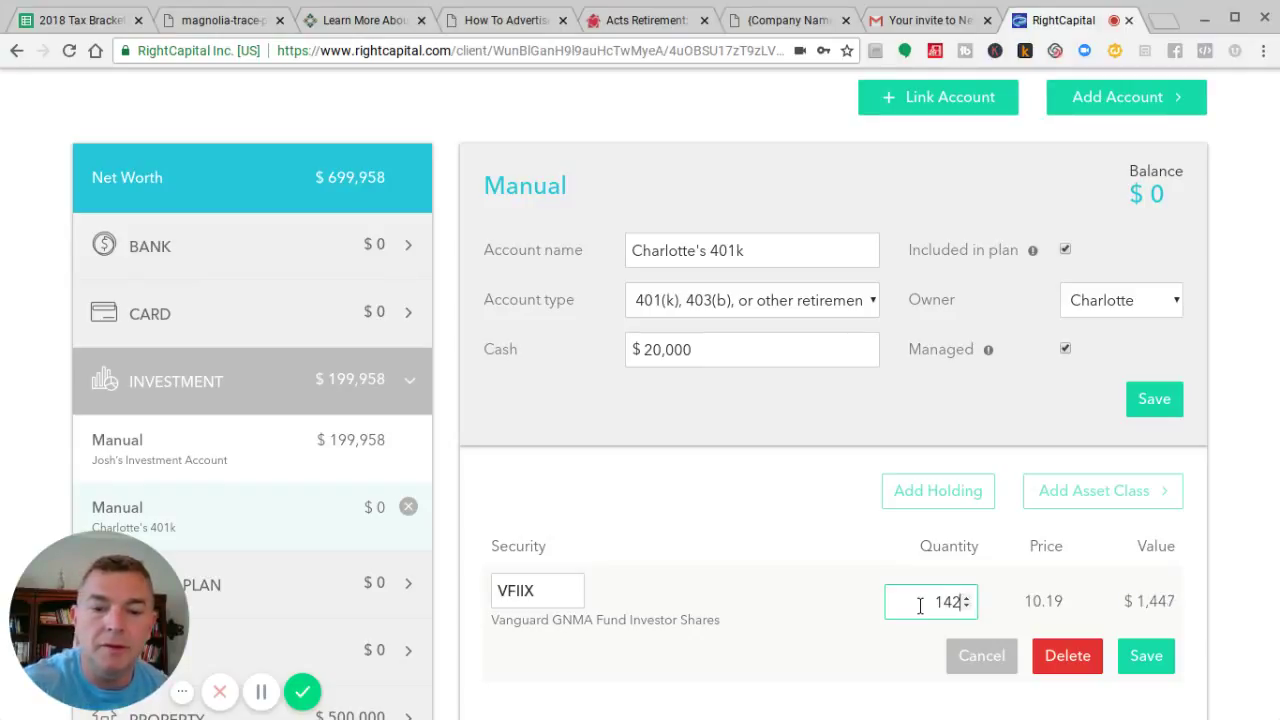
key(BackSpace)
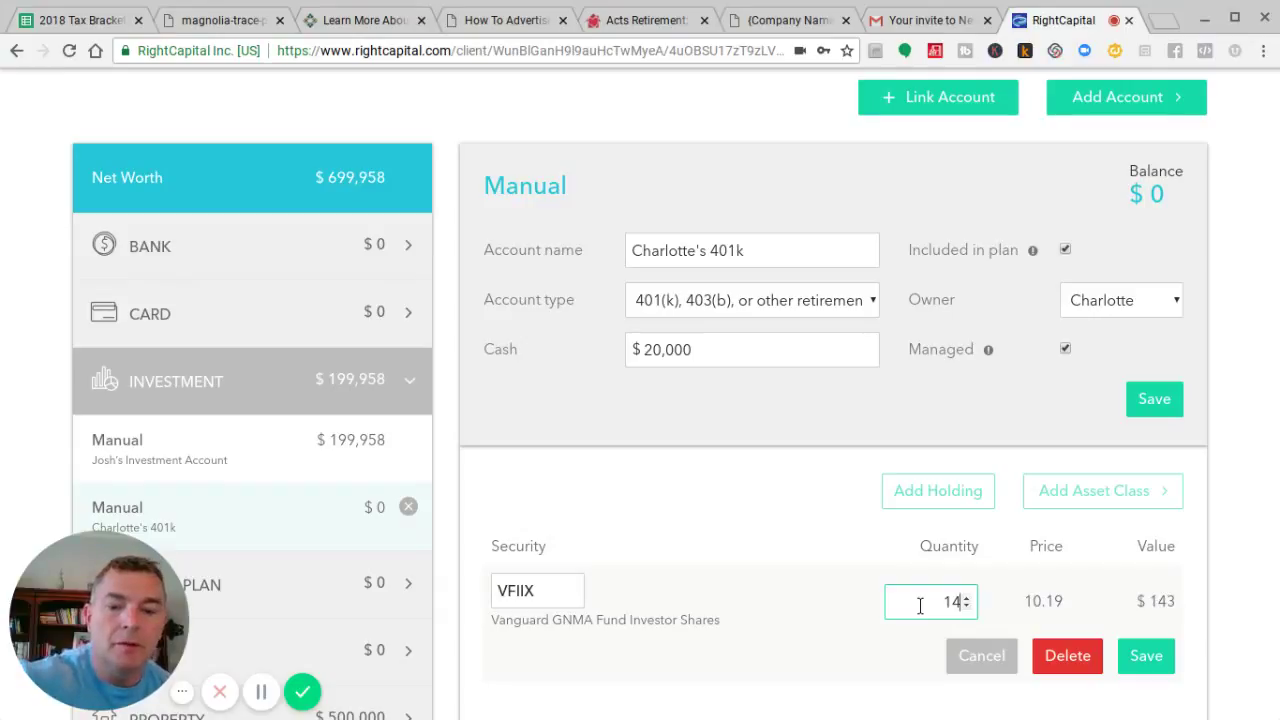
text(720)
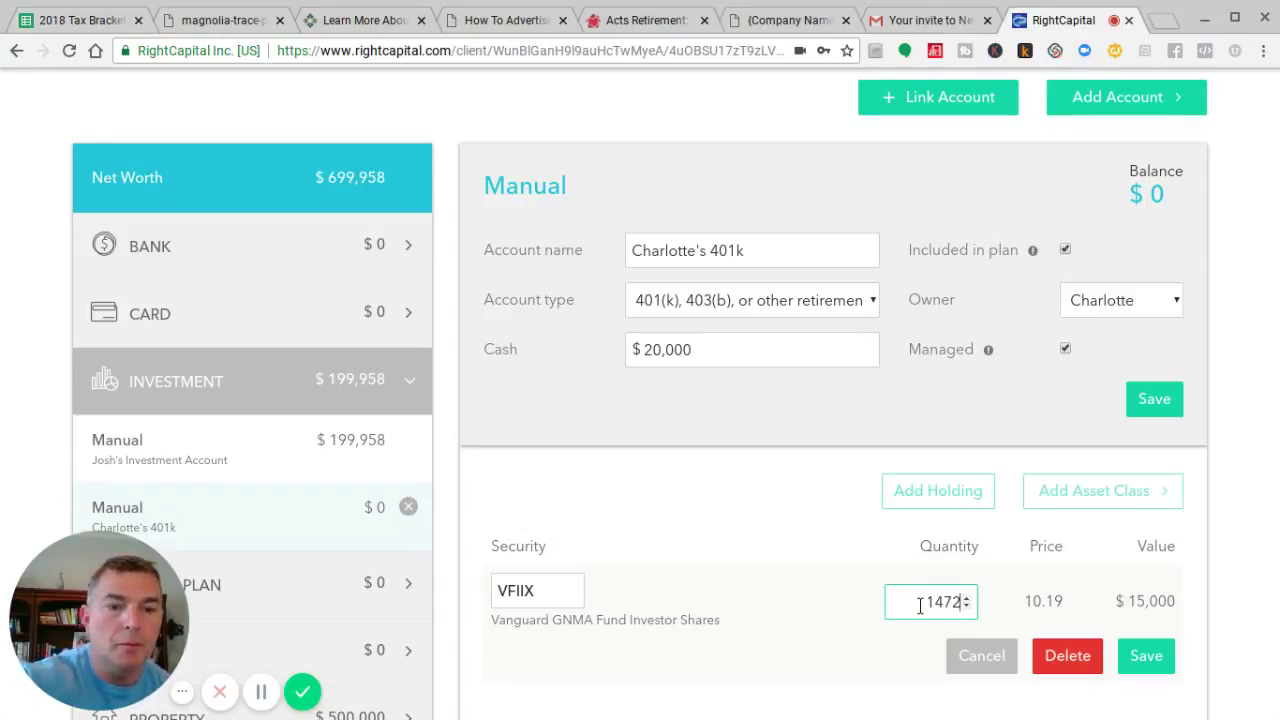
click(1127, 660)
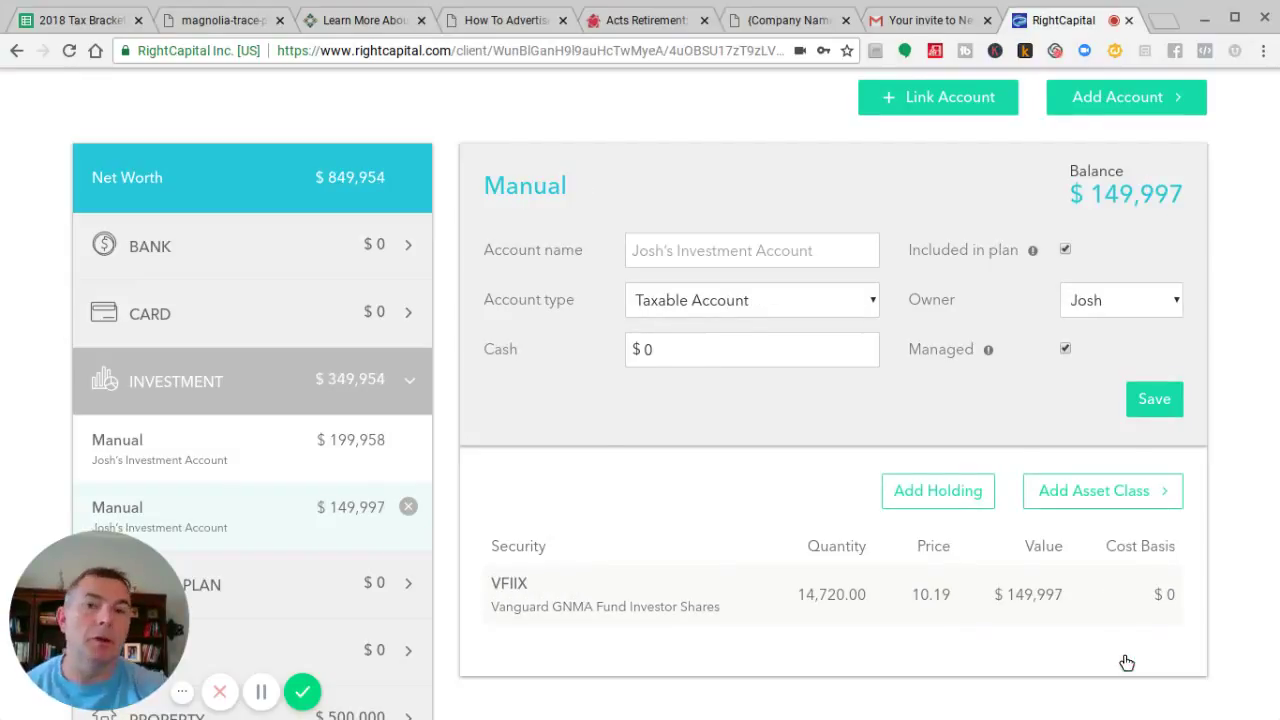
- Open the insurance category in the net worth list and add a new Term Life policy for the husband
scroll(555, 503, down, 2)
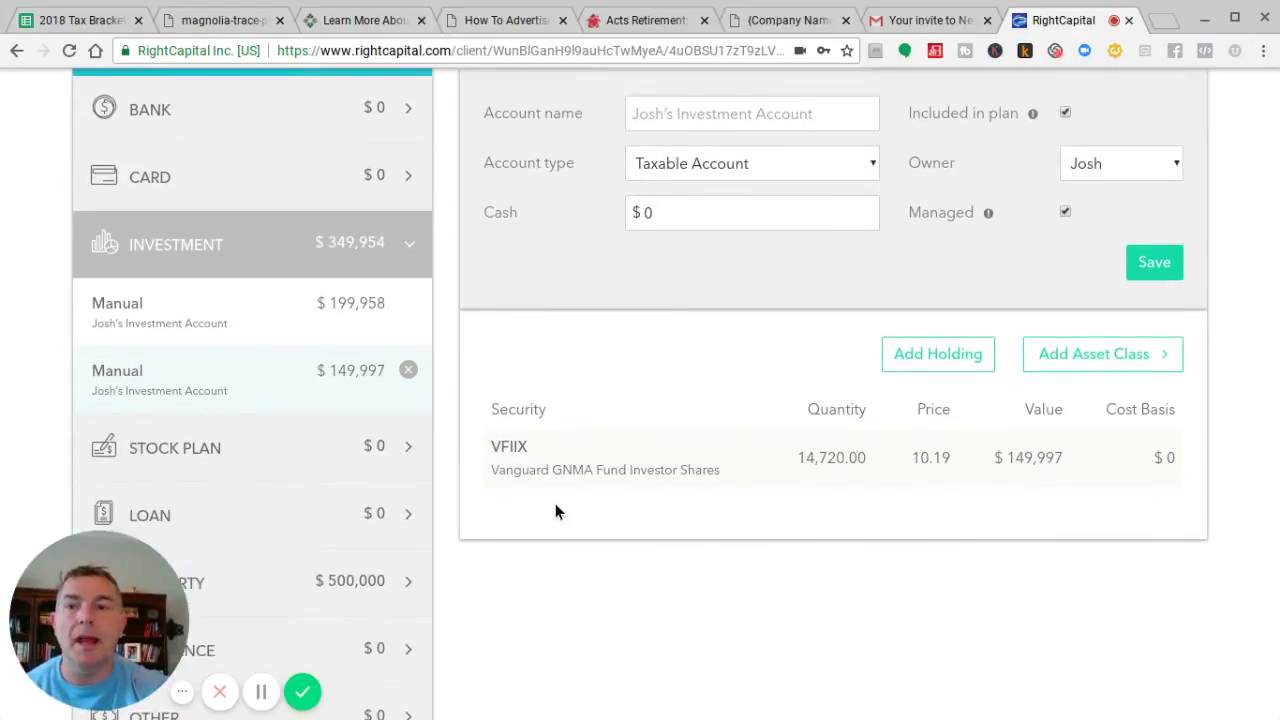
scroll(555, 503, up, 1)
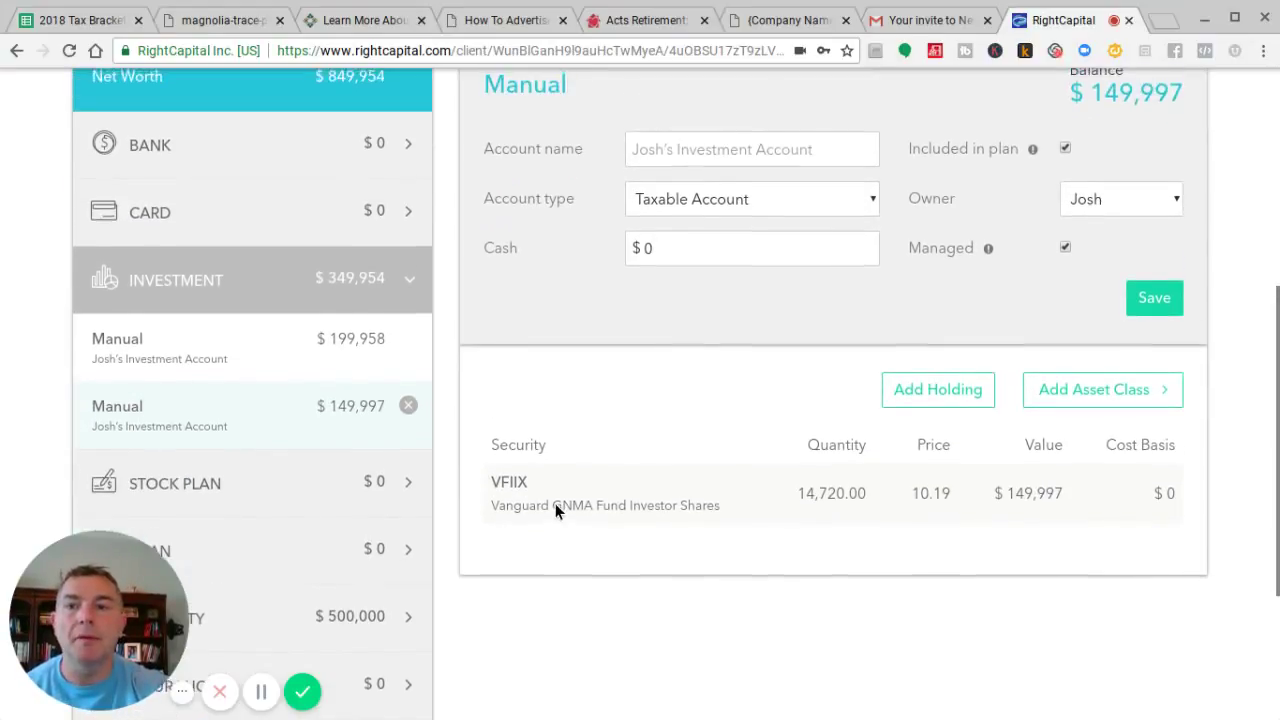
click(333, 147)
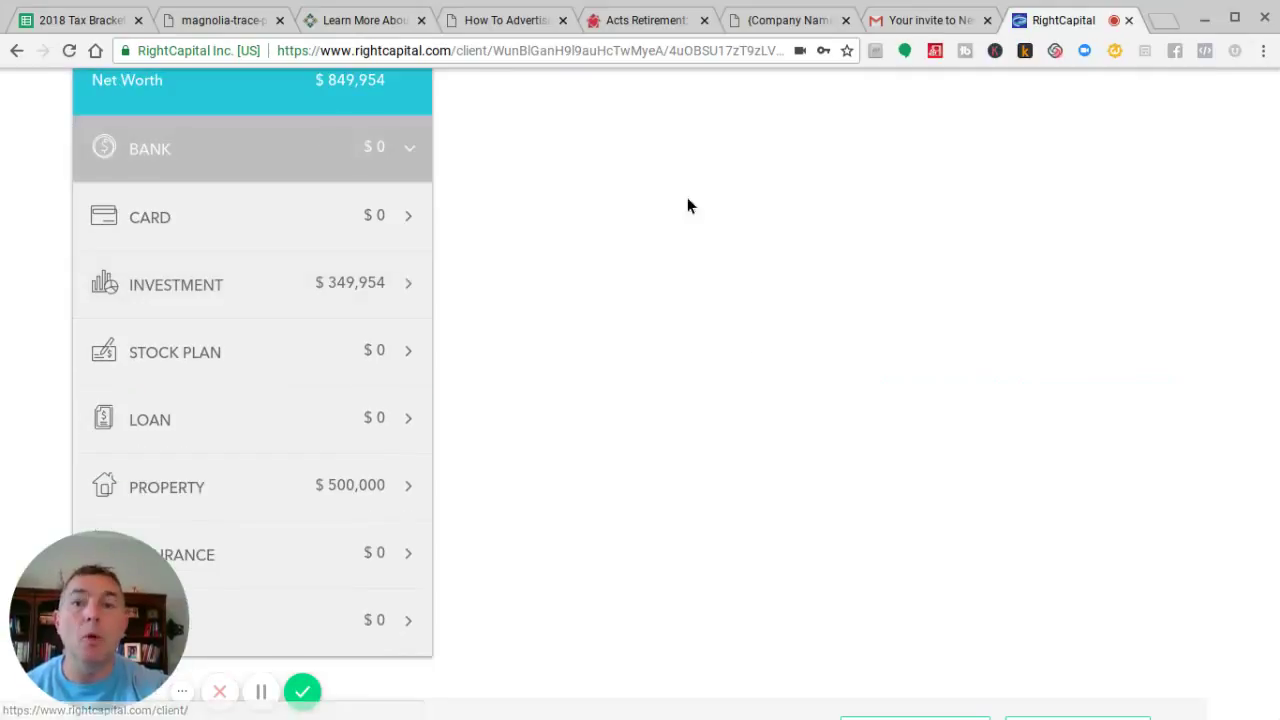
scroll(702, 207, down, 1)
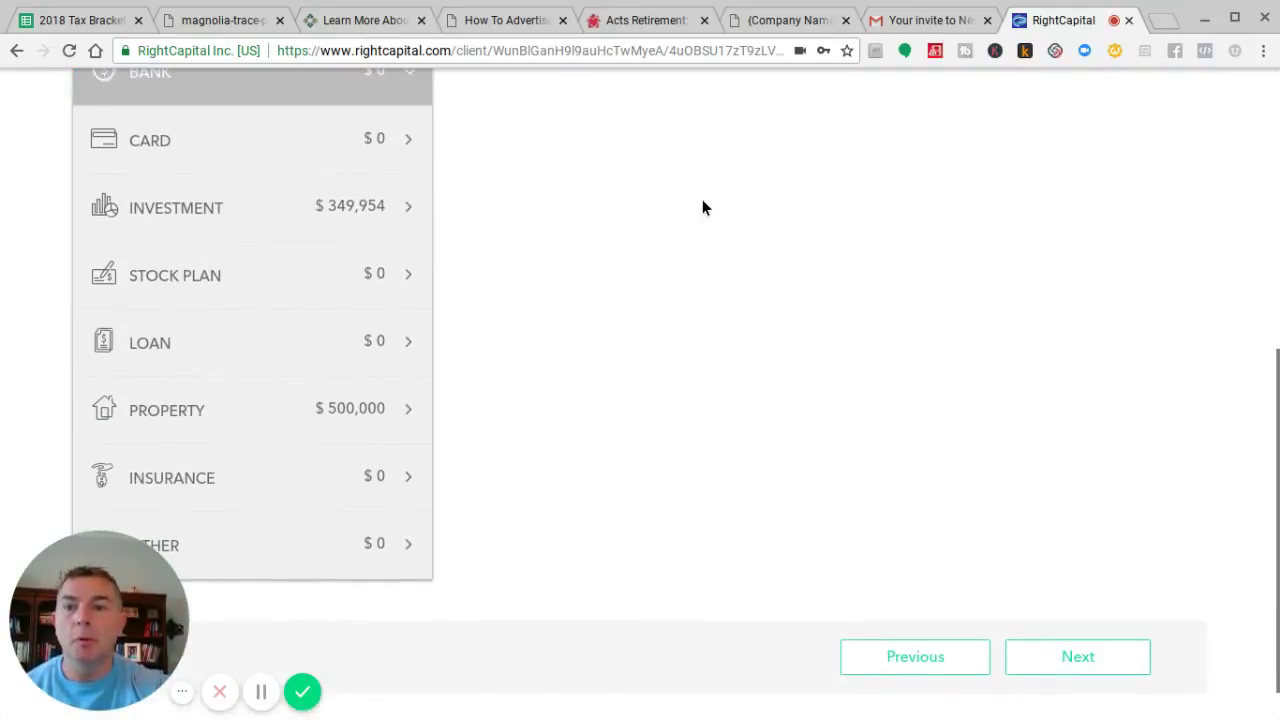
click(326, 483)
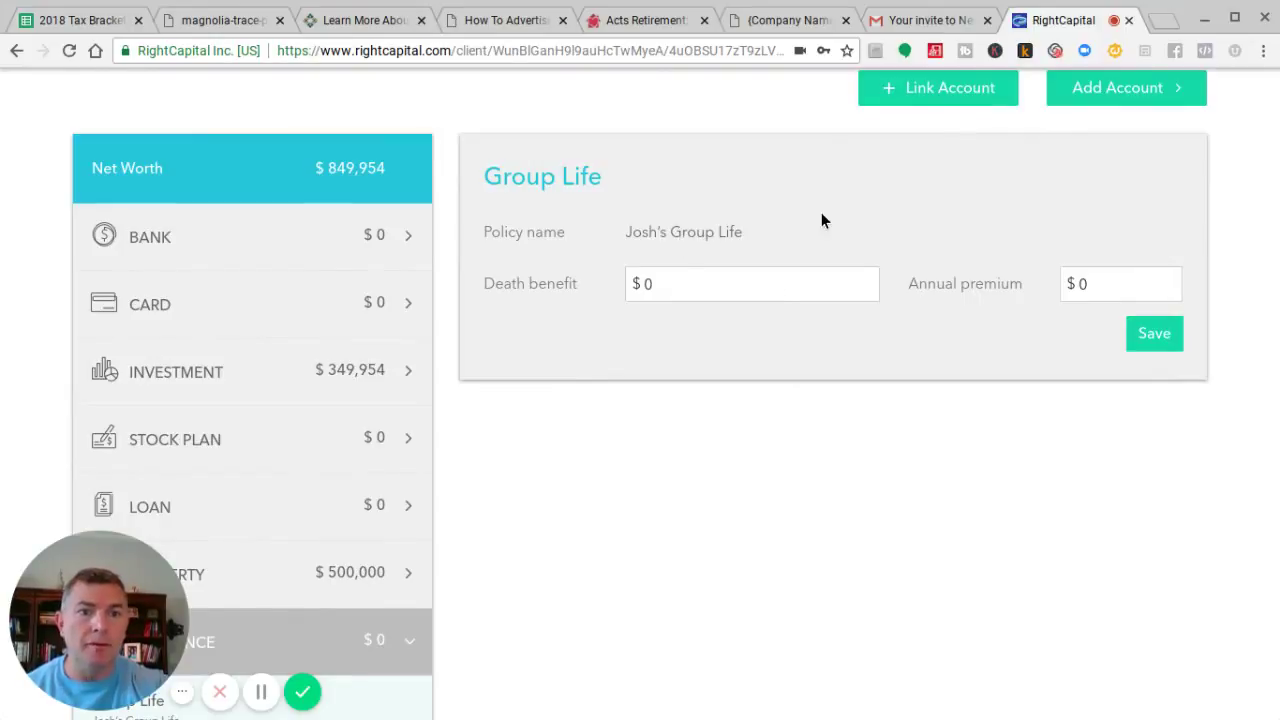
scroll(1027, 240, up, 1)
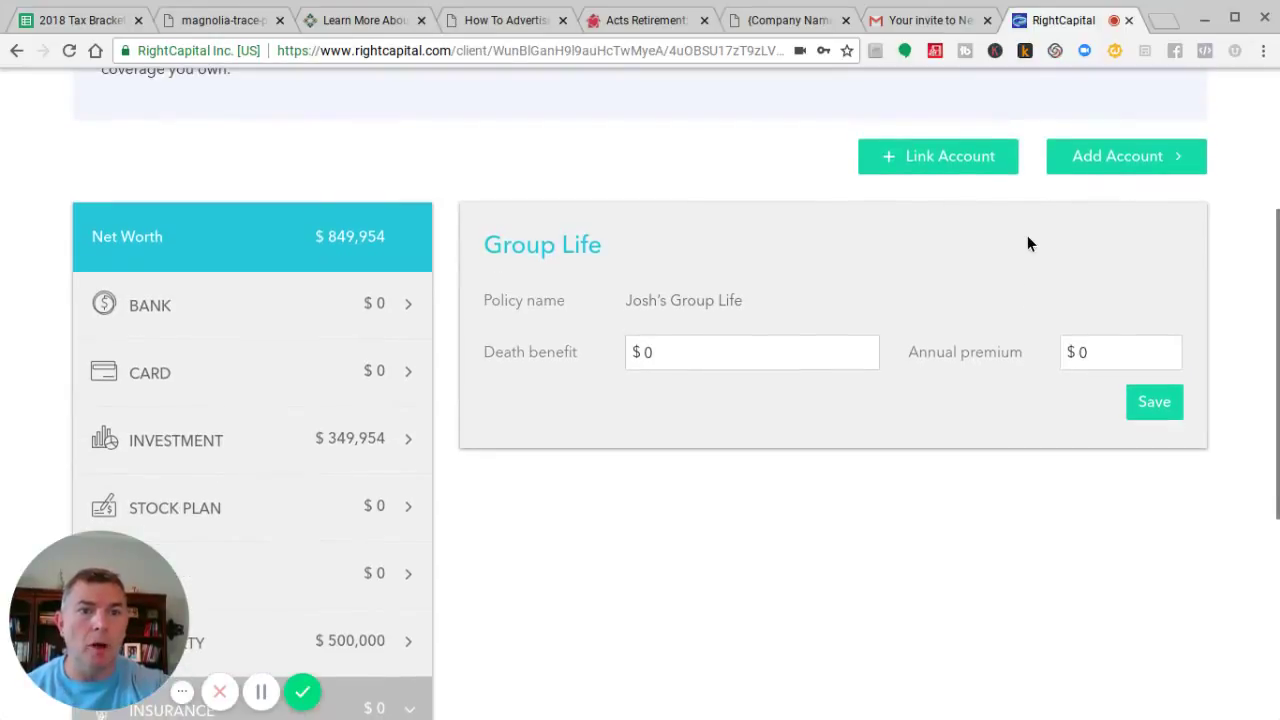
click(1127, 172)
mouse_move(1090, 386)
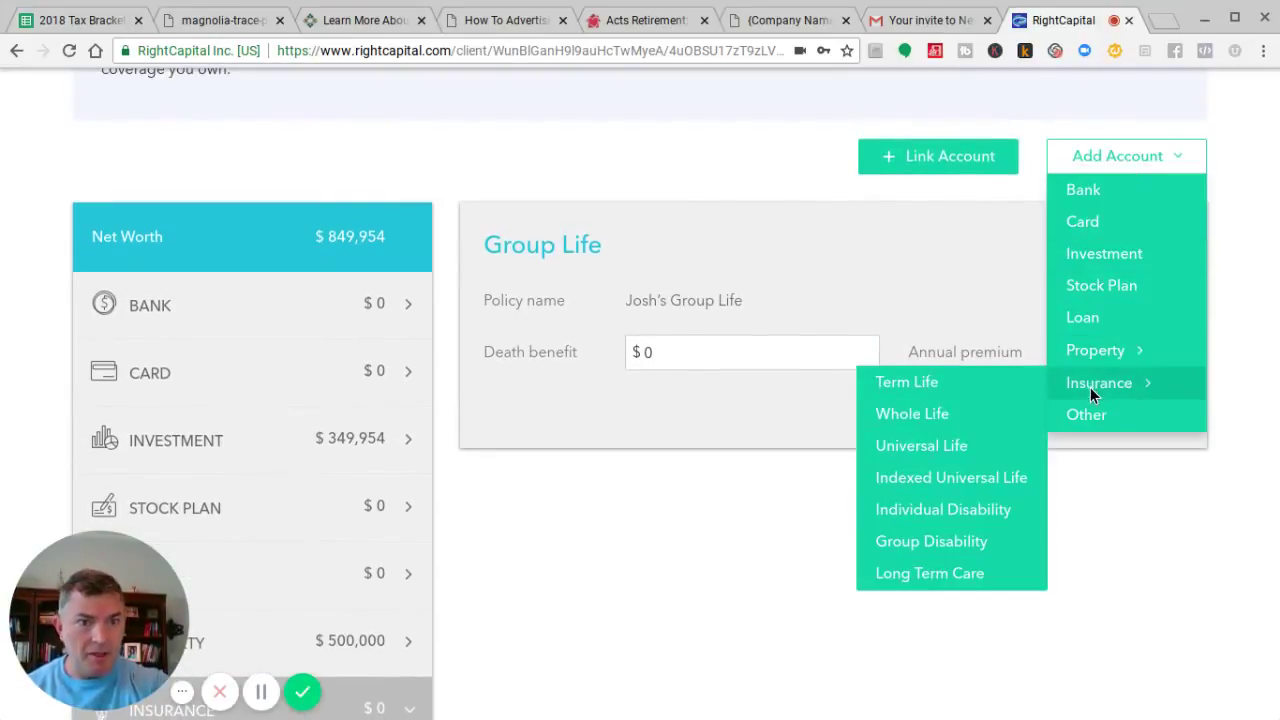
click(920, 382)
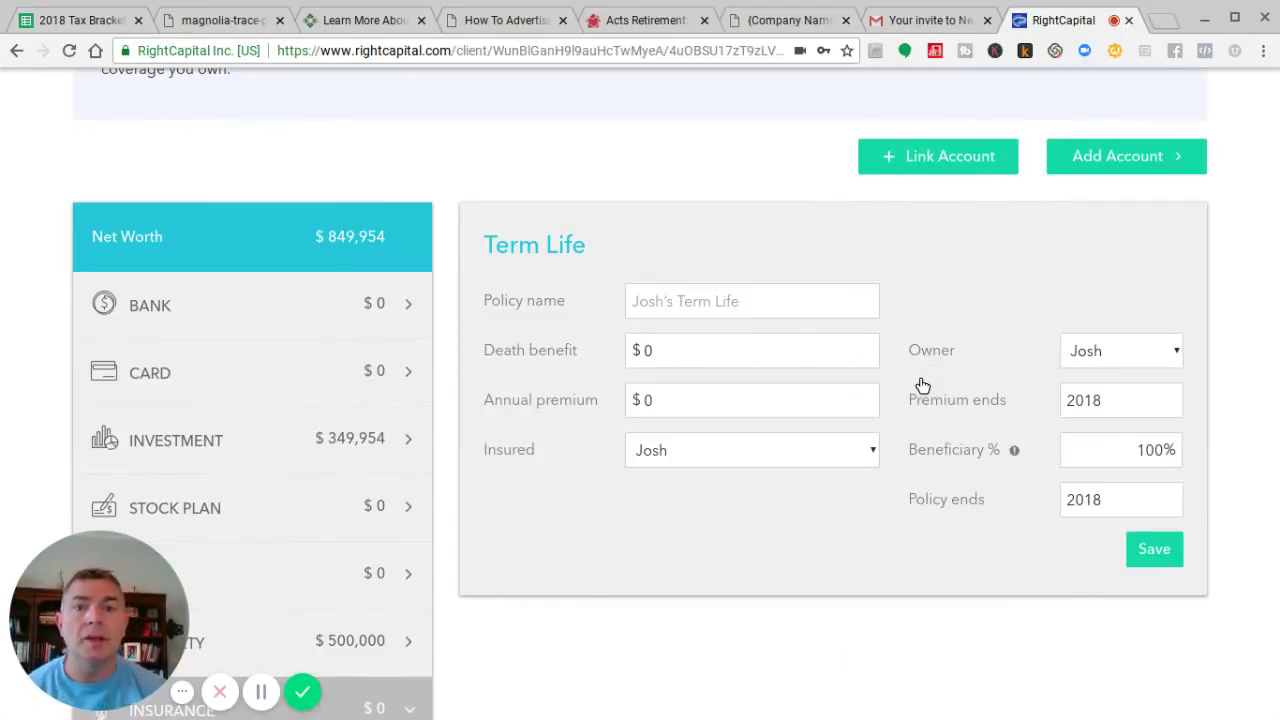
- Give the husband's term life policy a death benefit of $500,000 and an annual premium of $300
click(800, 355)
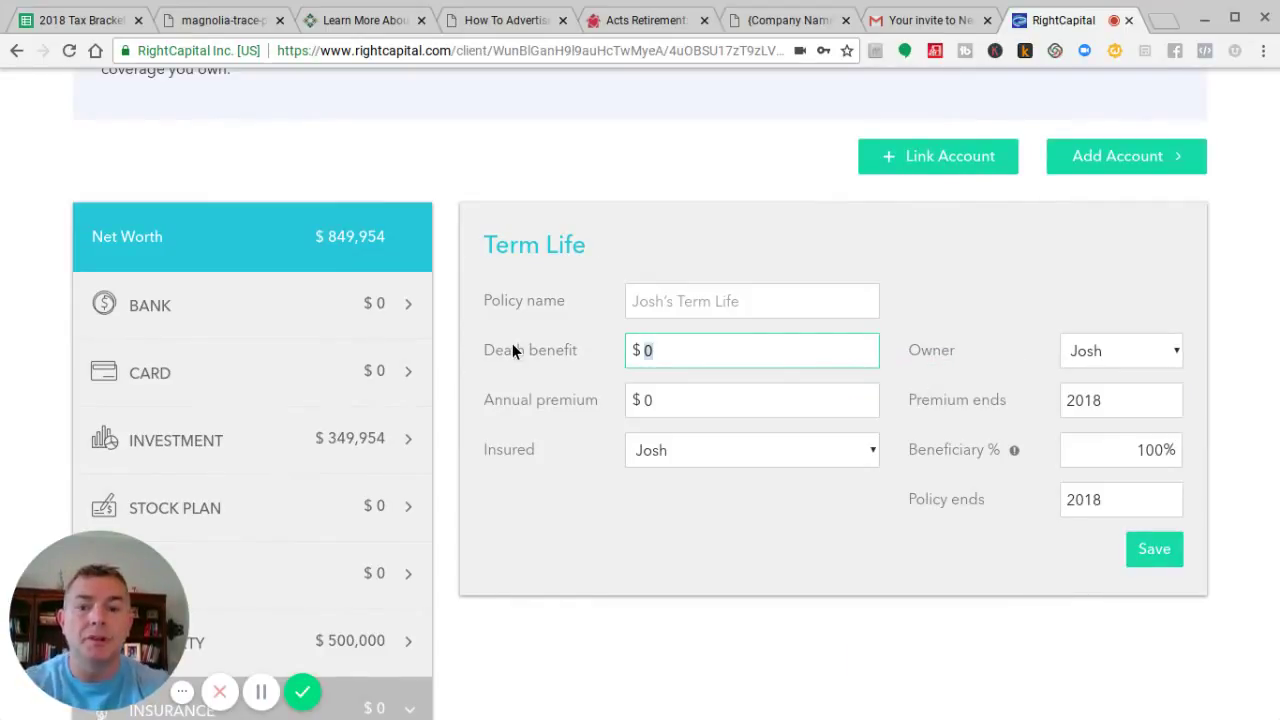
text(500,00)
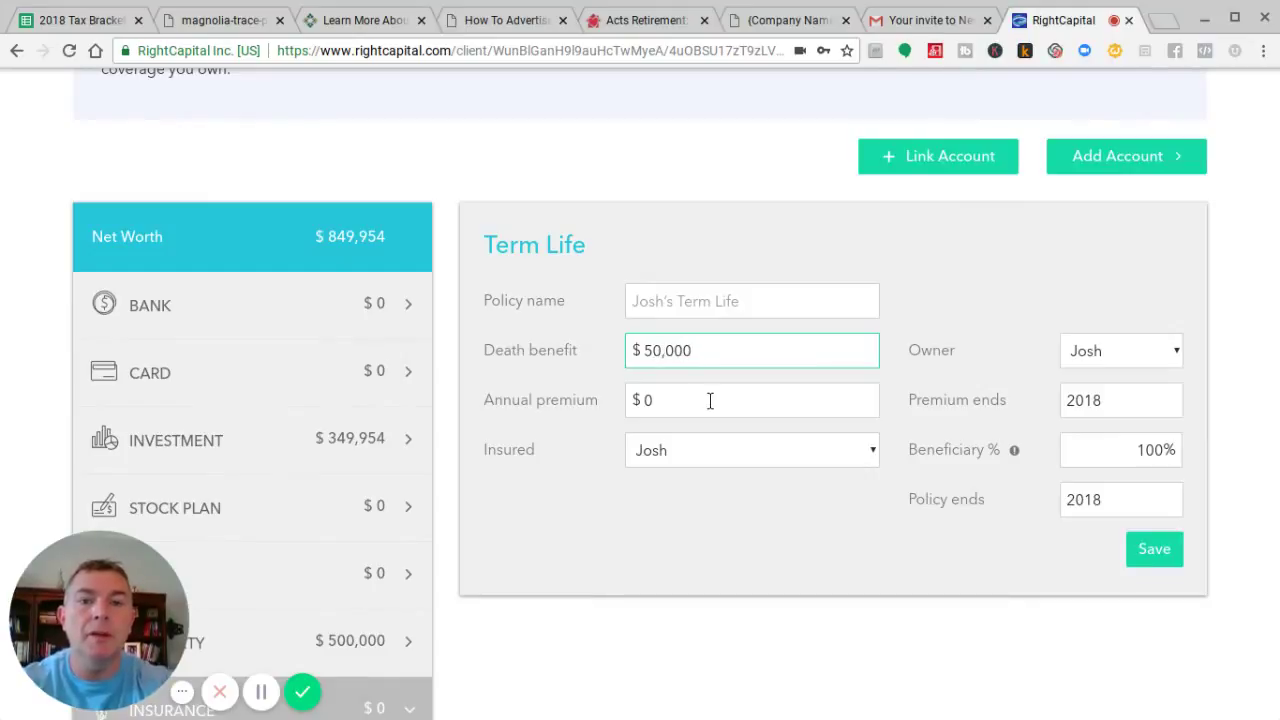
text(0)
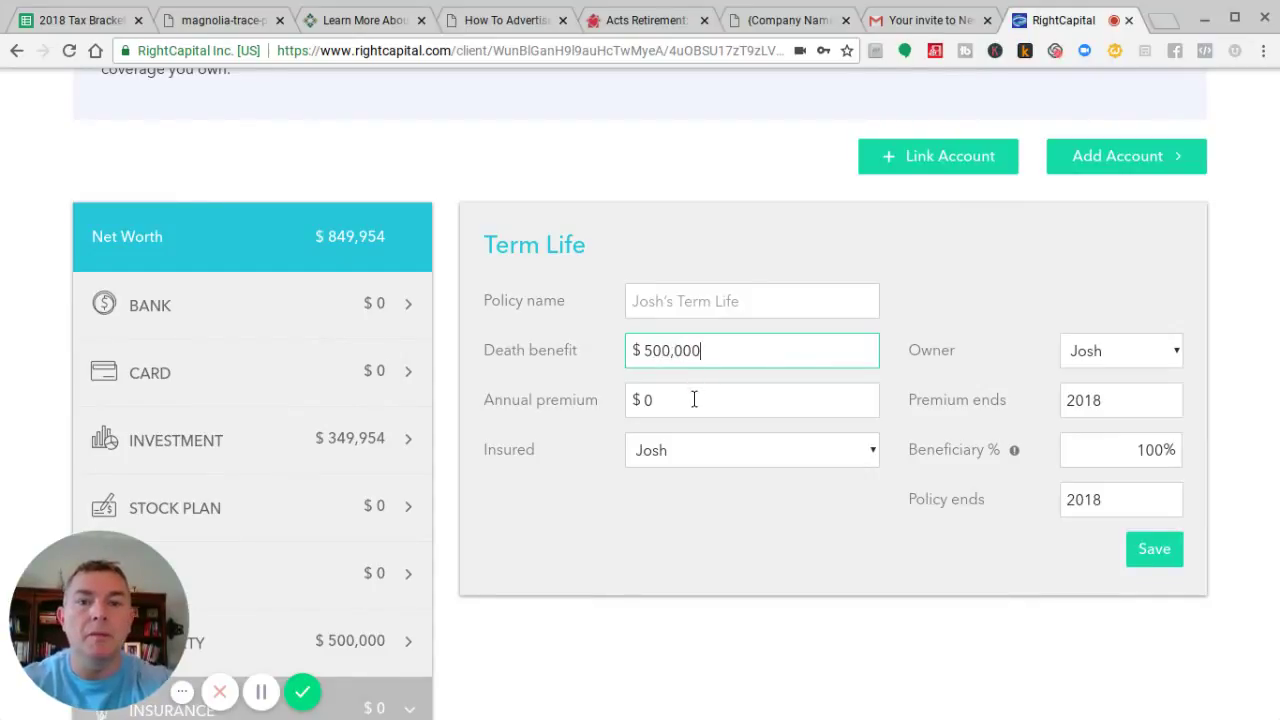
key(Tab)
text(300)
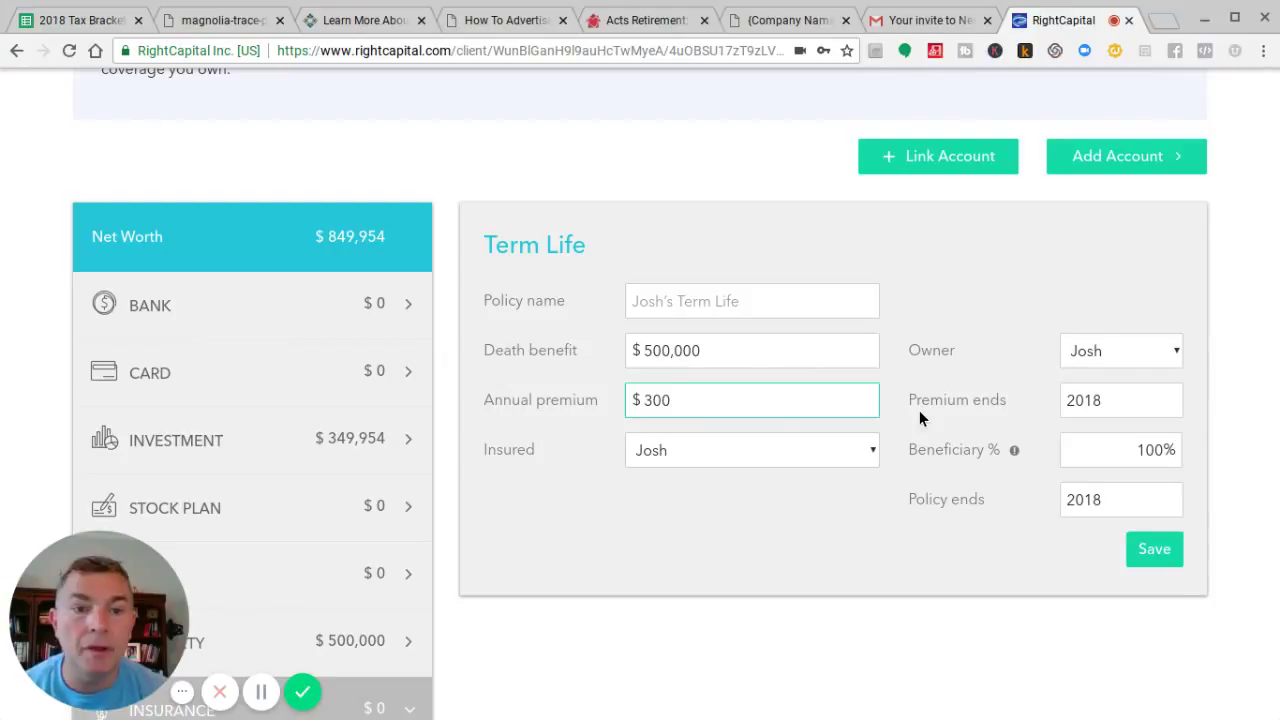
- Set both the policy end and premium end years to 2030 and save the husband's term life policy
click(1136, 497)
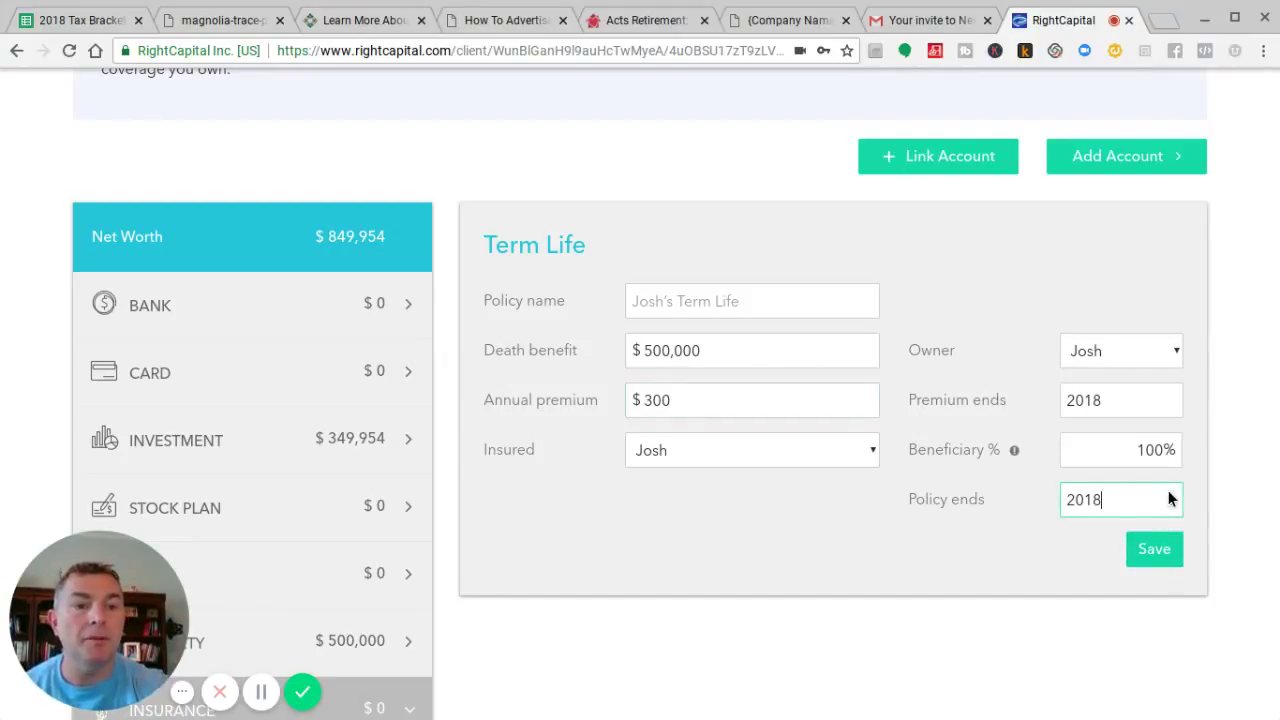
key(BackSpace)
key(BackSpace)
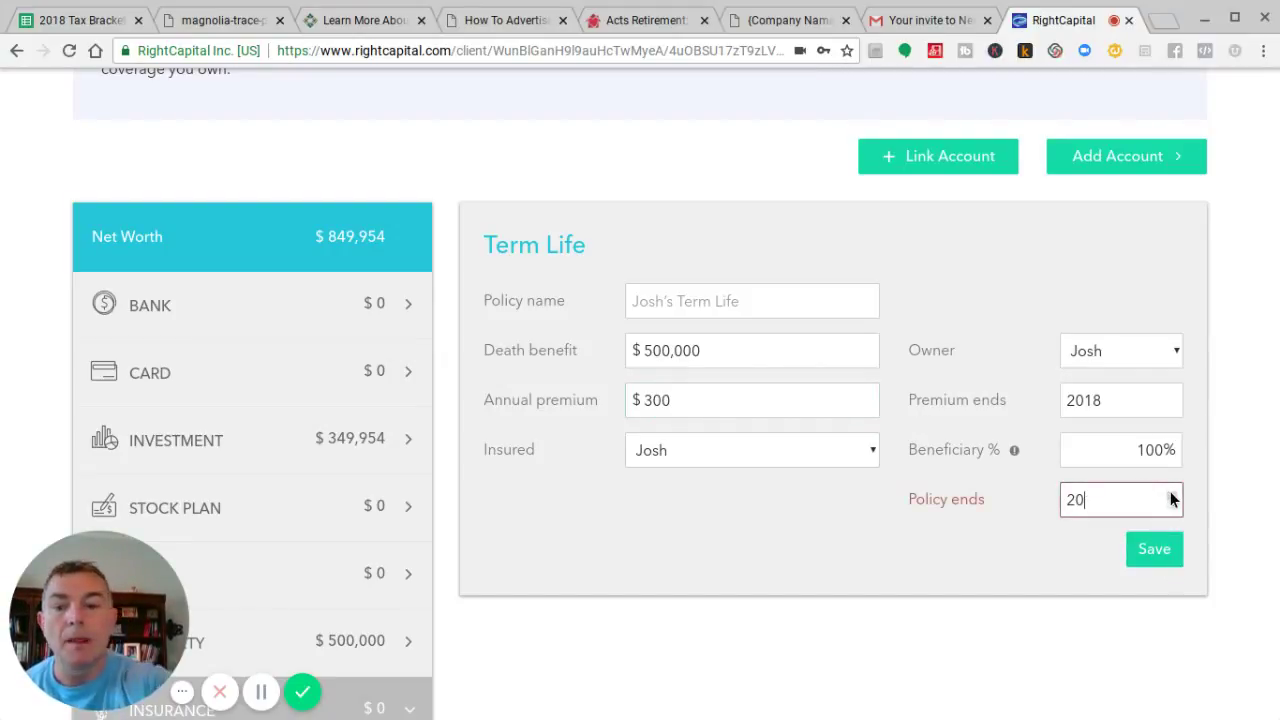
text(30)
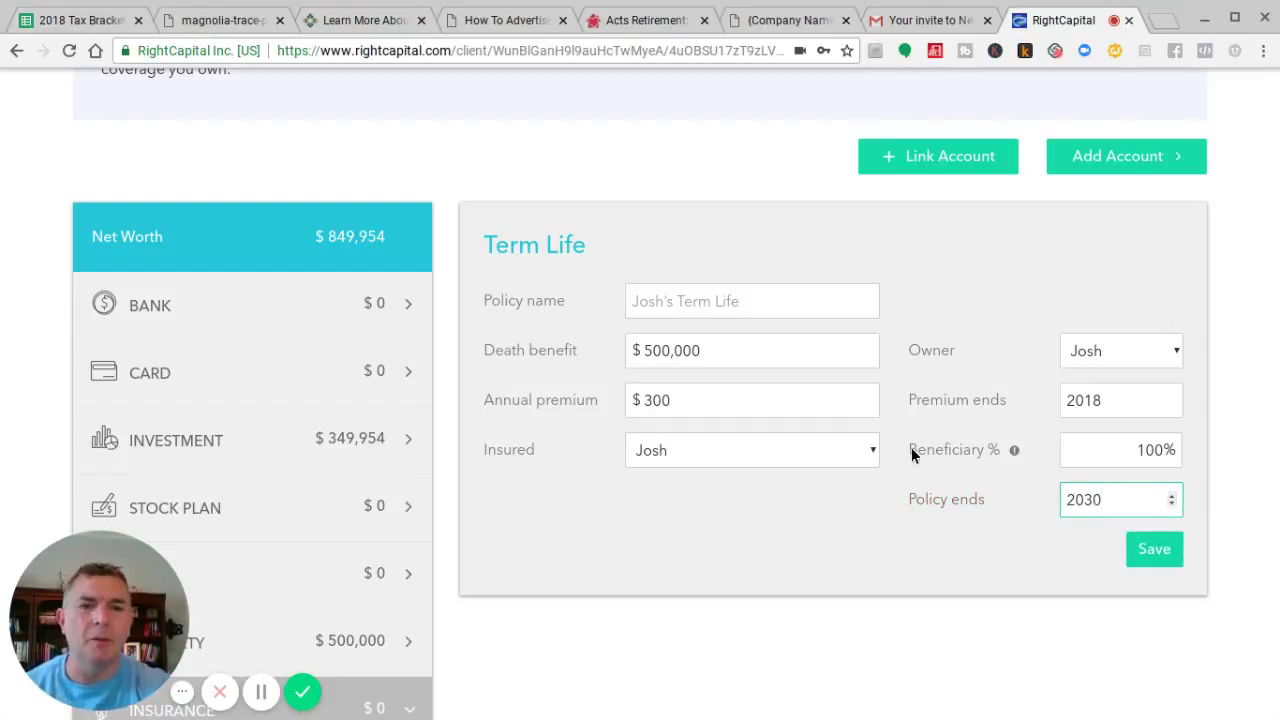
click(1112, 413)
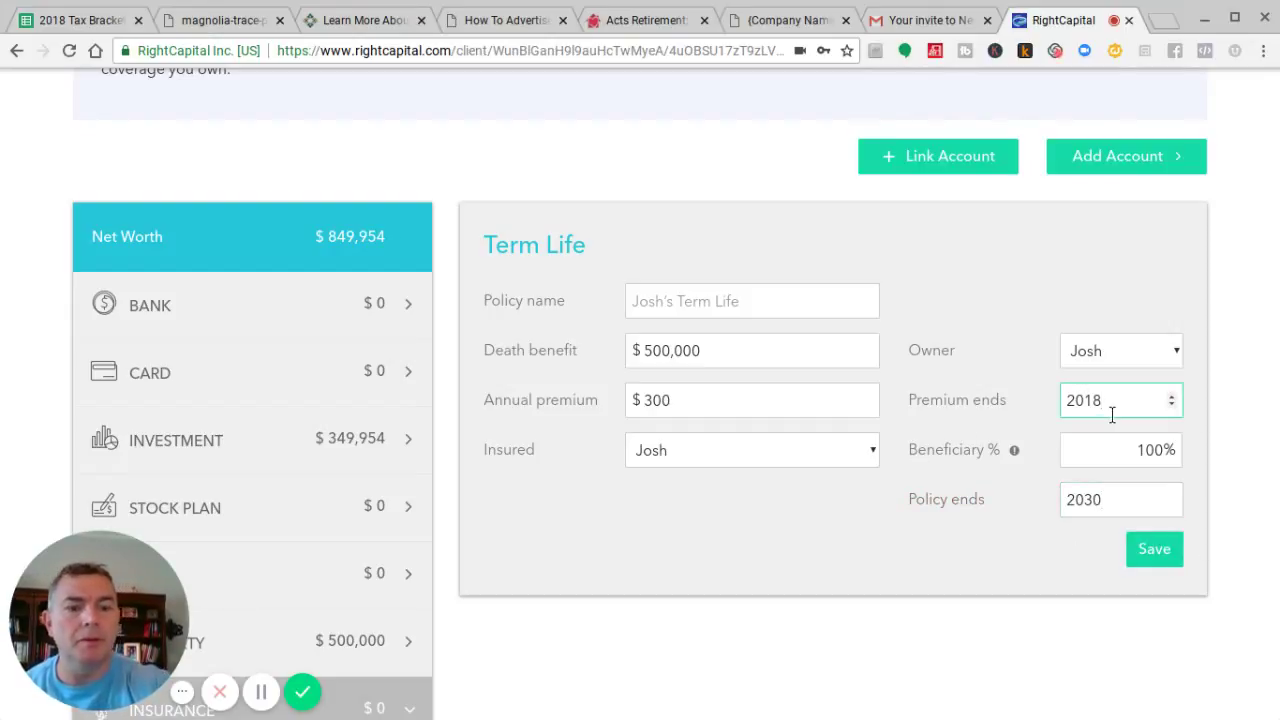
key(BackSpace)
key(BackSpace)
text(30)
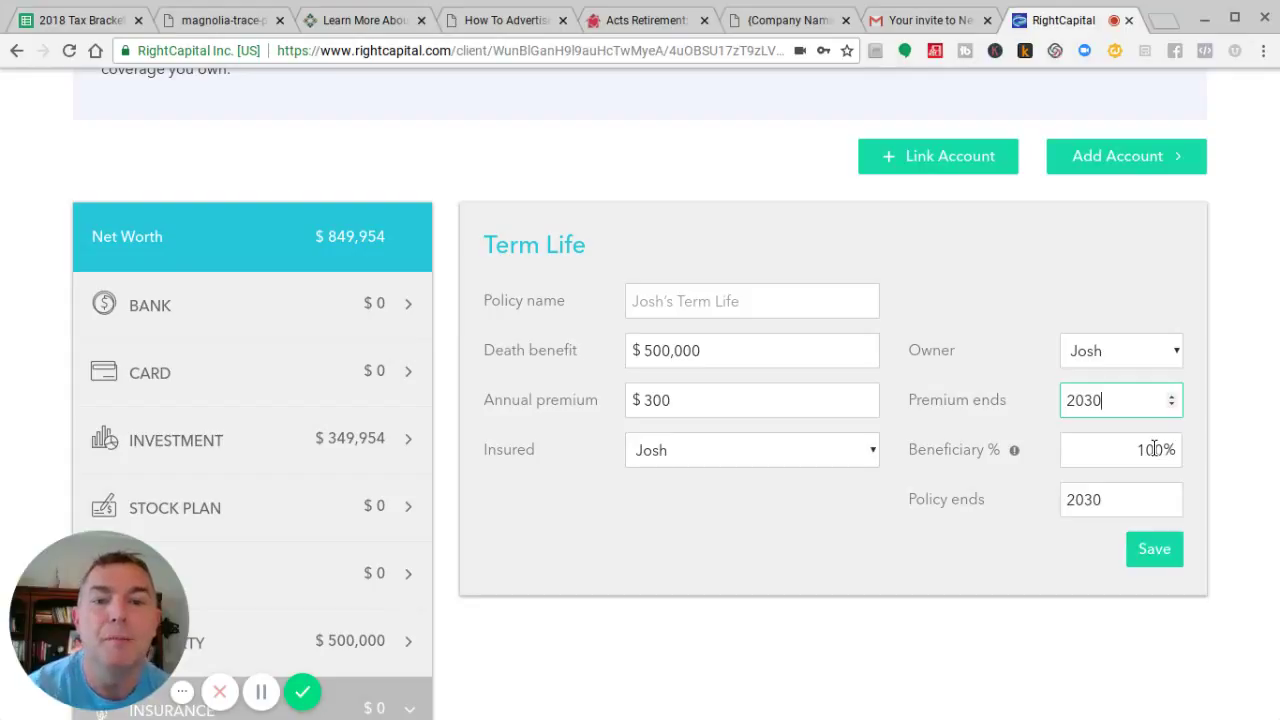
click(1140, 563)
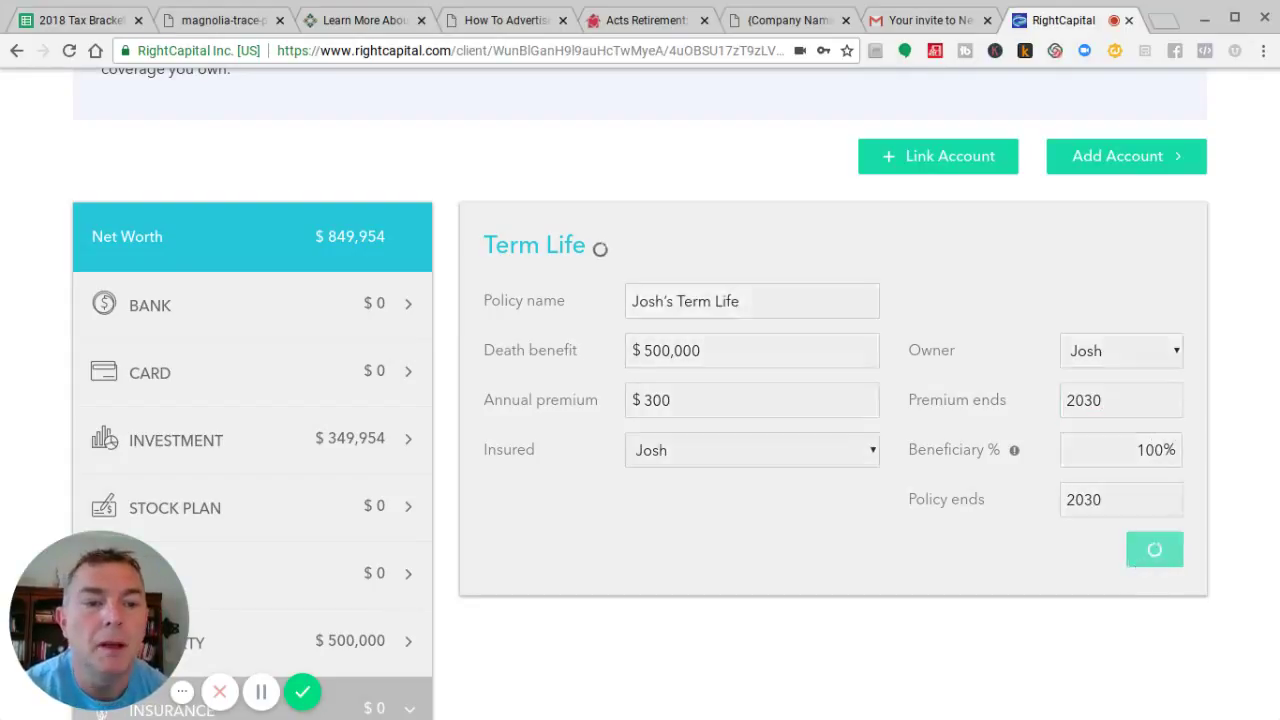
- Add a second Term Life policy, named with the wife's first name plus "Term", with a death benefit of $500,000
scroll(851, 538, down, 1)
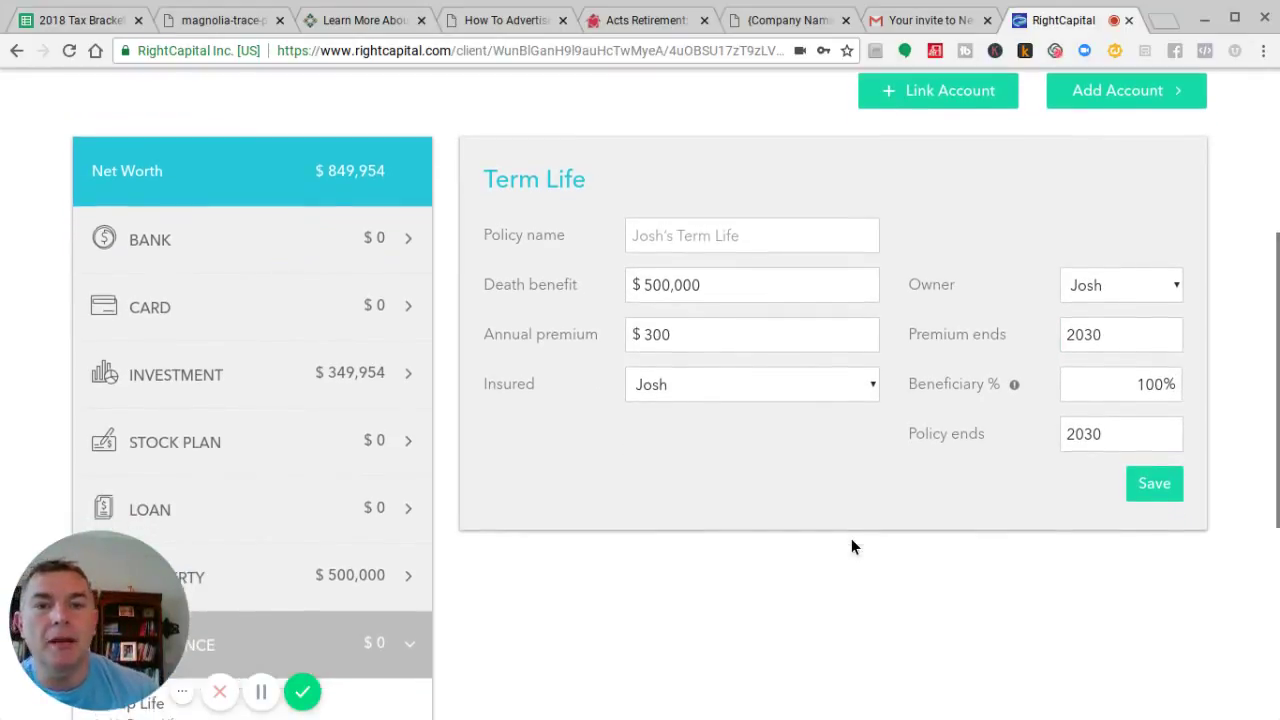
scroll(851, 546, down, 3)
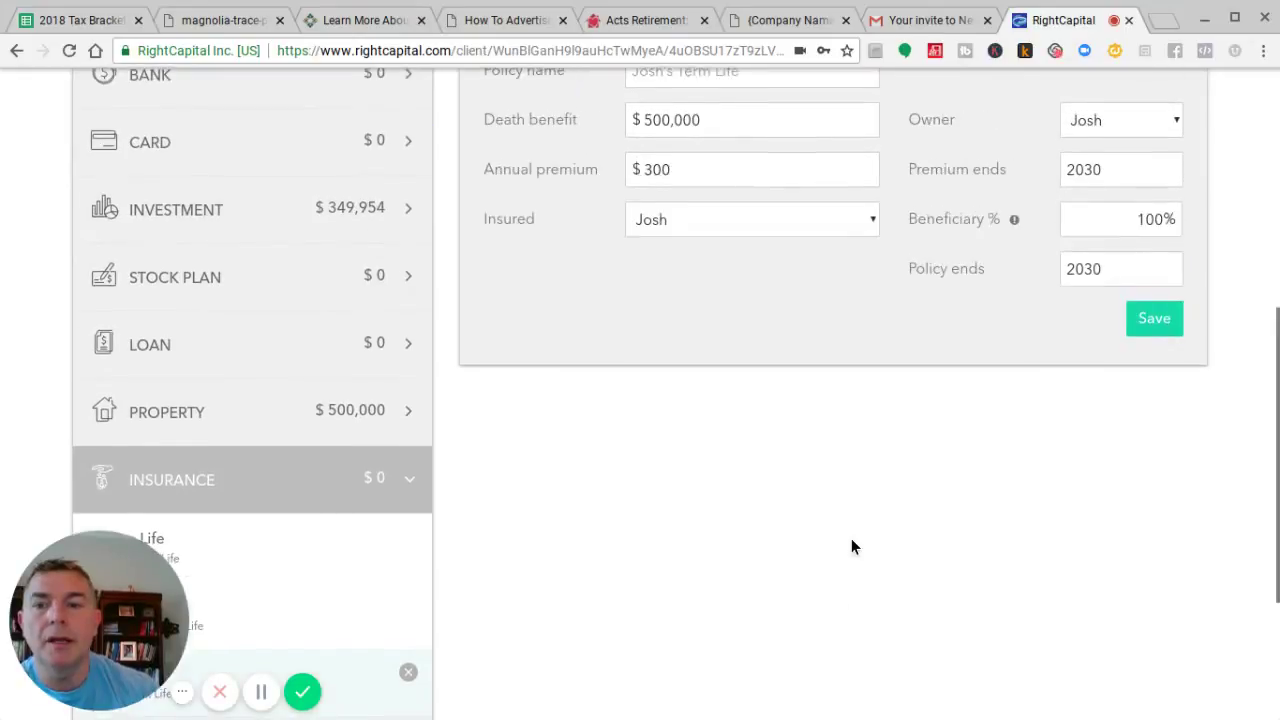
scroll(851, 546, up, 4)
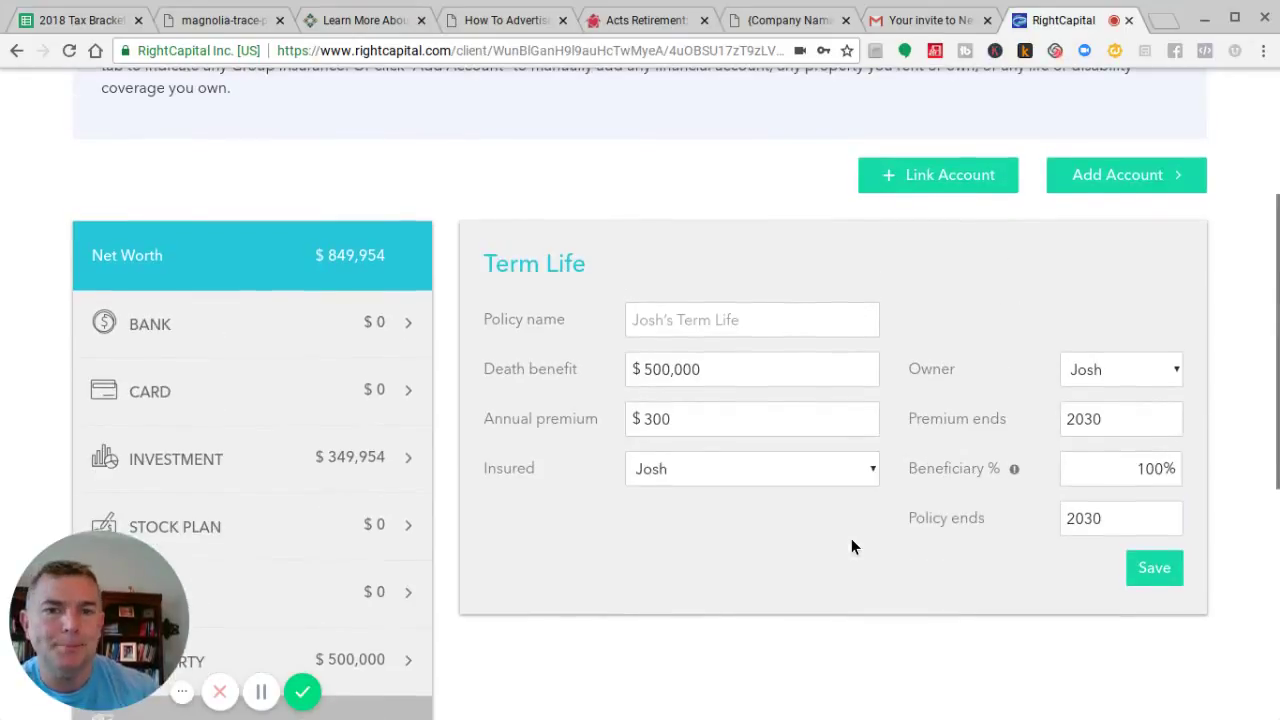
click(1173, 185)
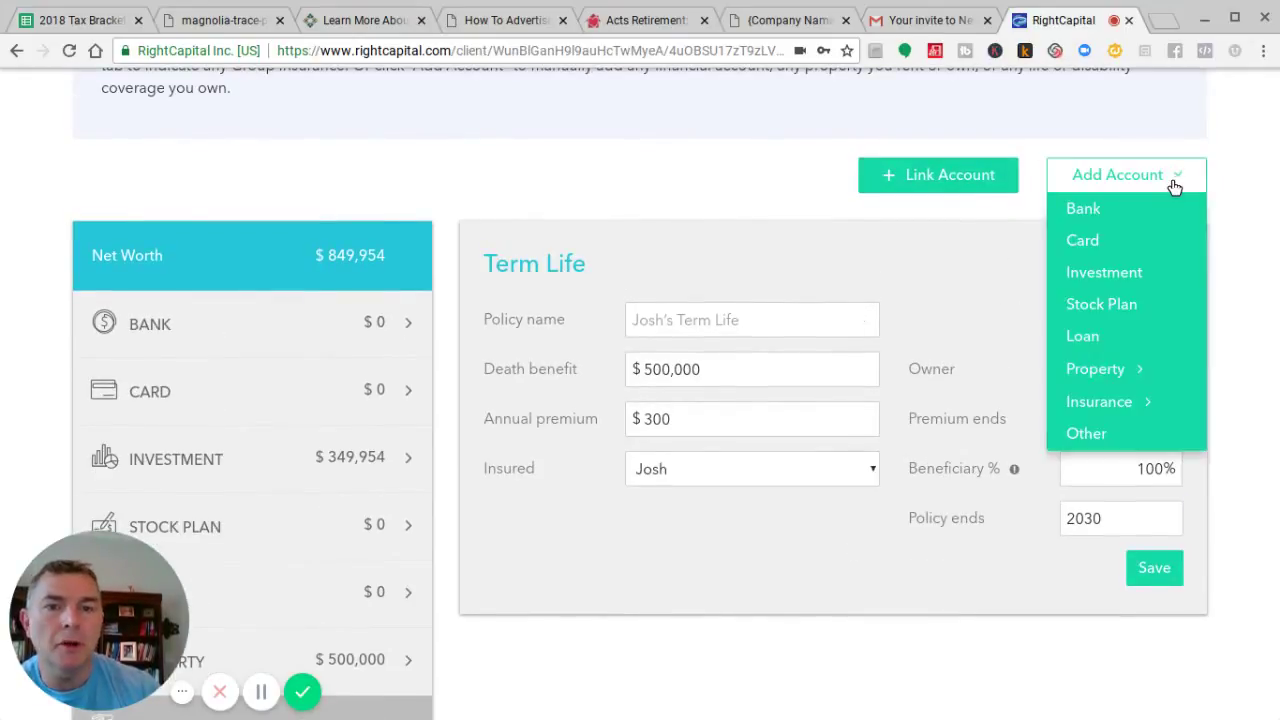
mouse_move(1091, 400)
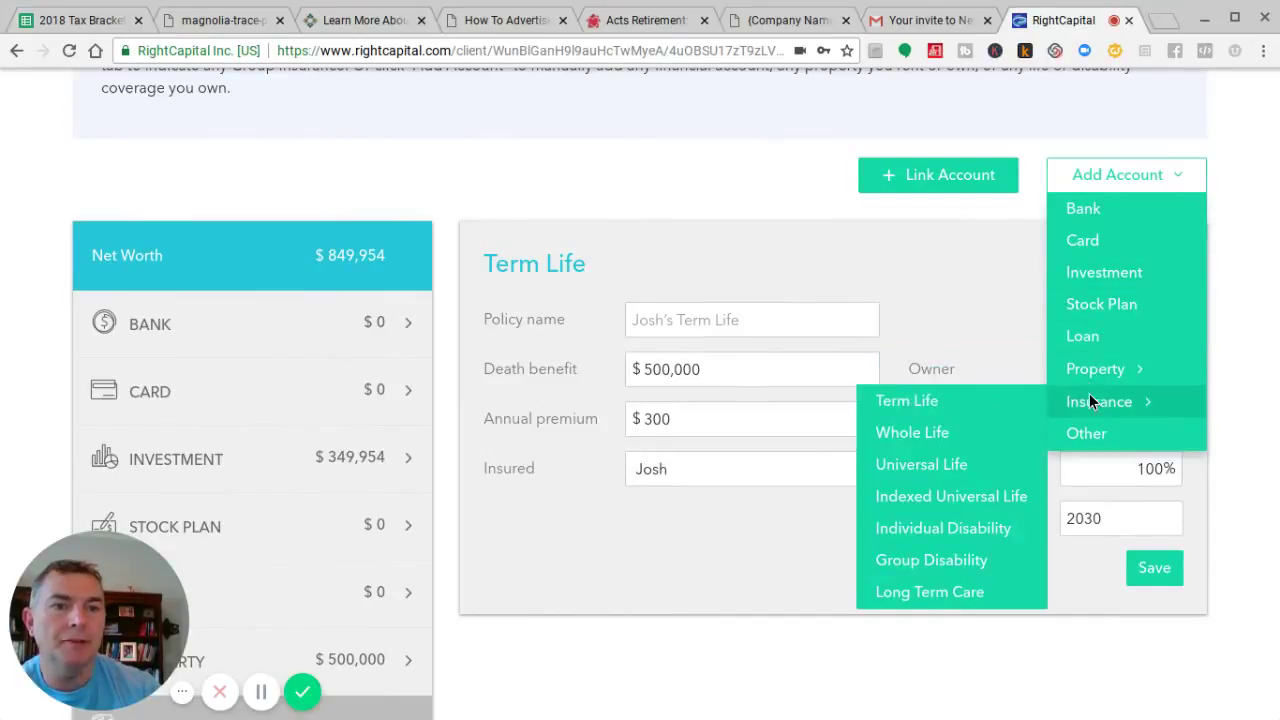
click(937, 400)
click(670, 370)
text(500)
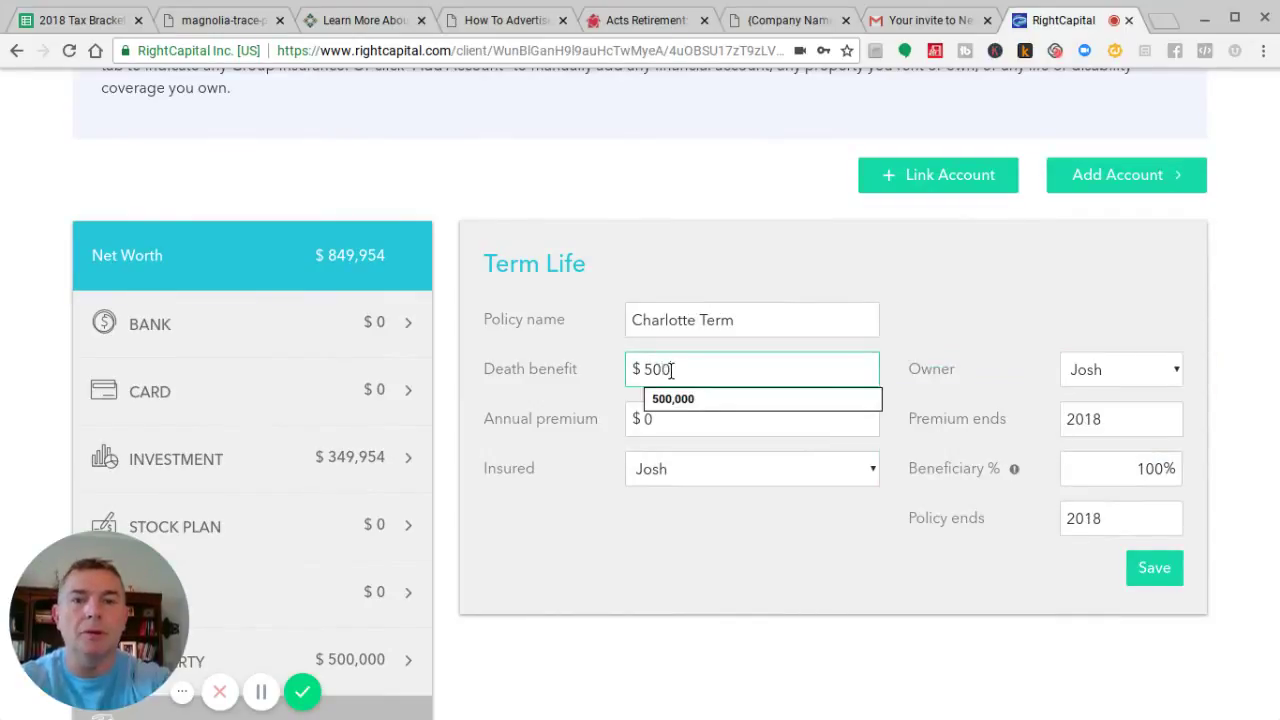
text(,000)
key(Tab)
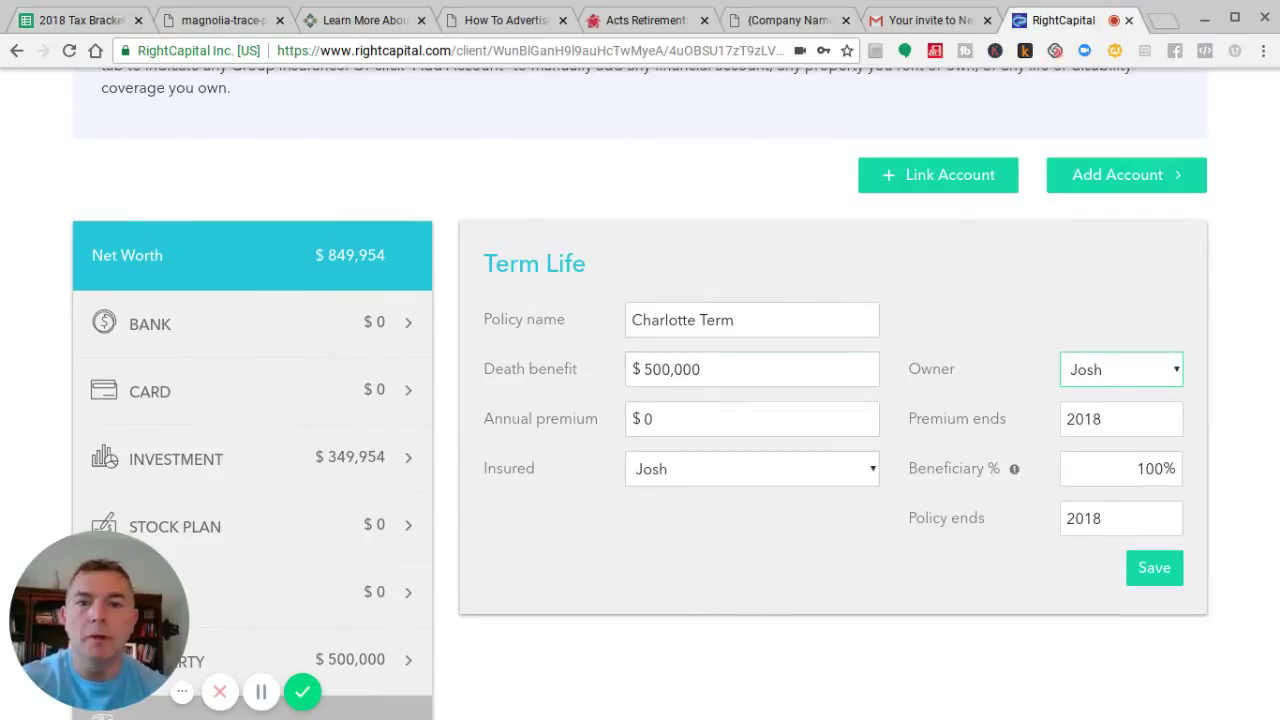
- Set the annual premium of the wife's term policy to $250 and make her its owner
click(750, 419)
text(2)
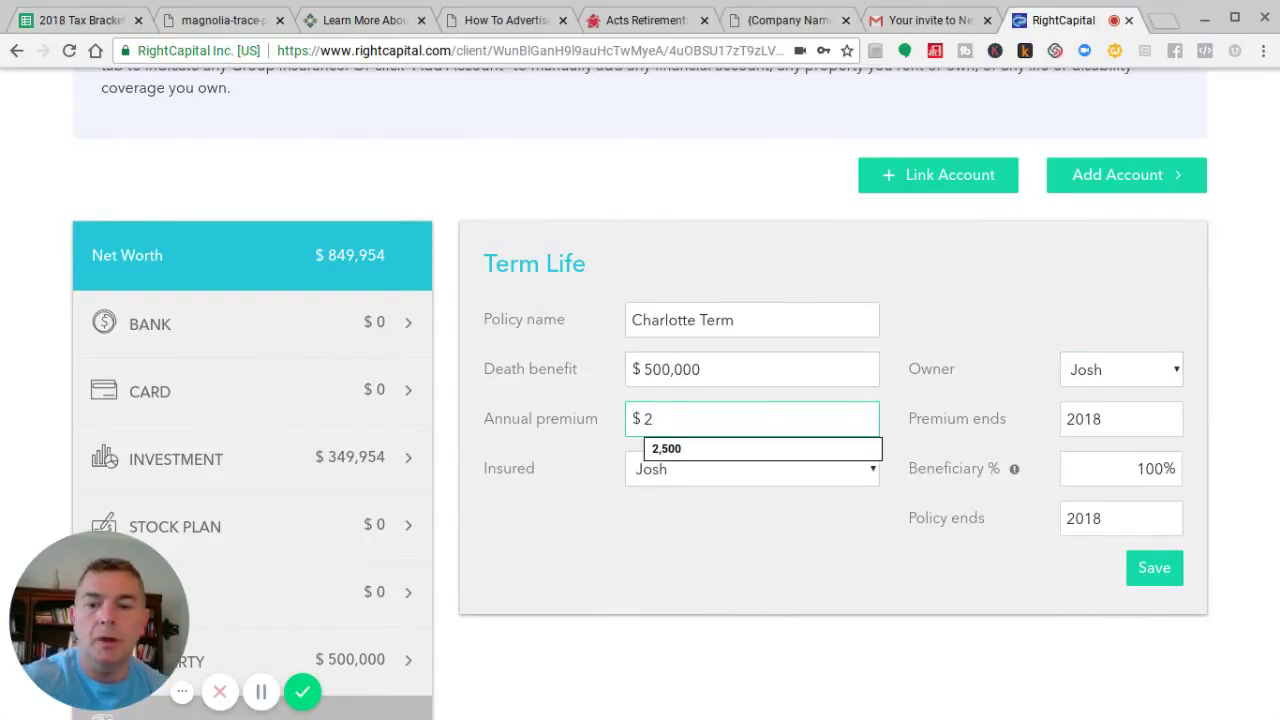
text(50)
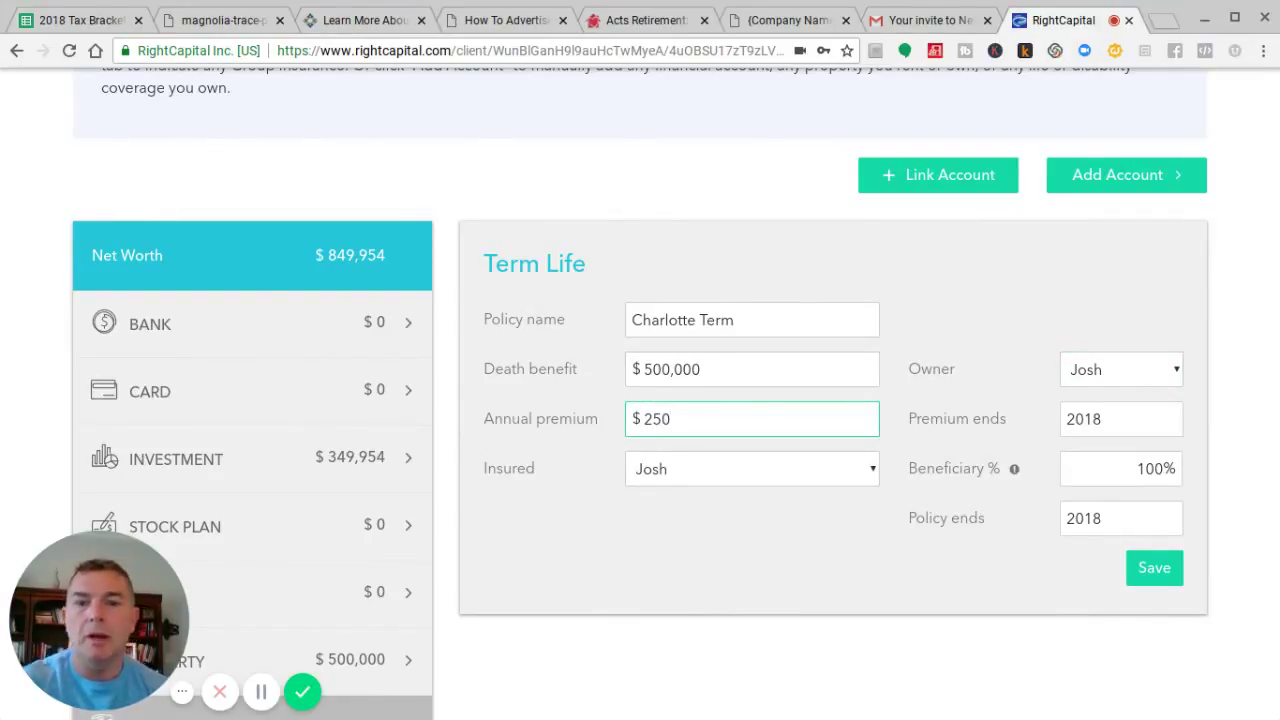
key(Tab)
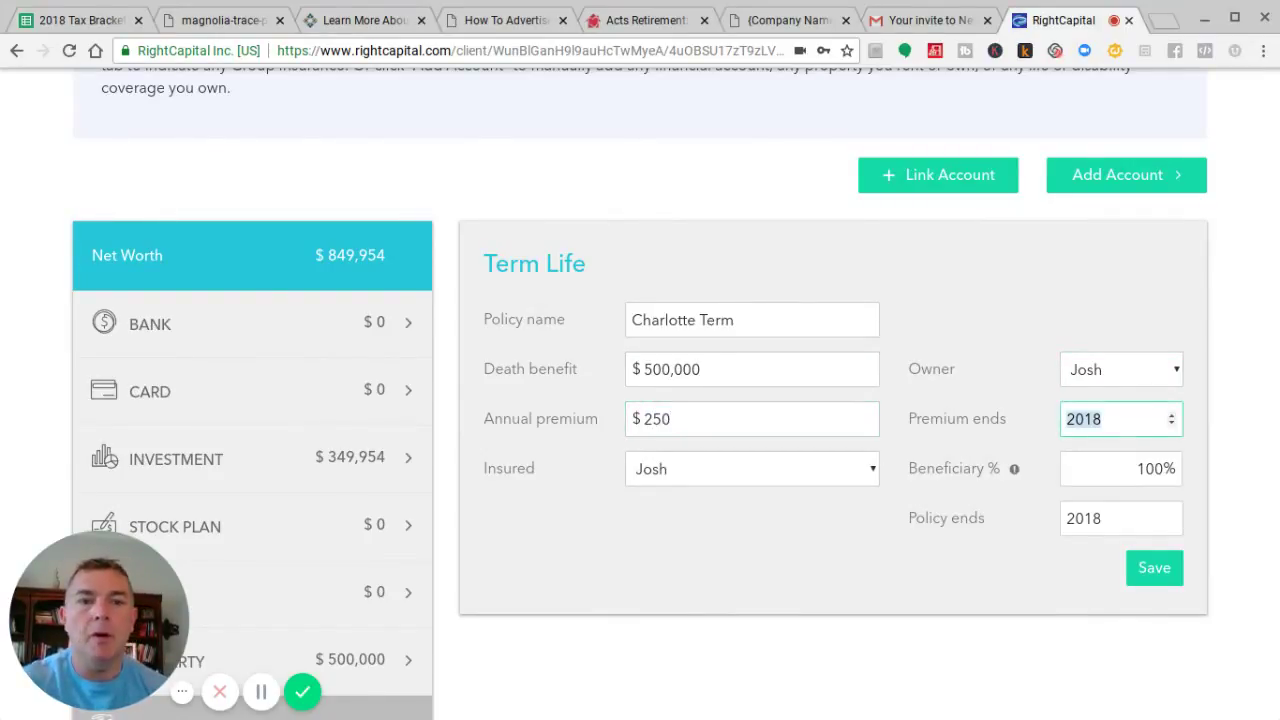
click(1124, 370)
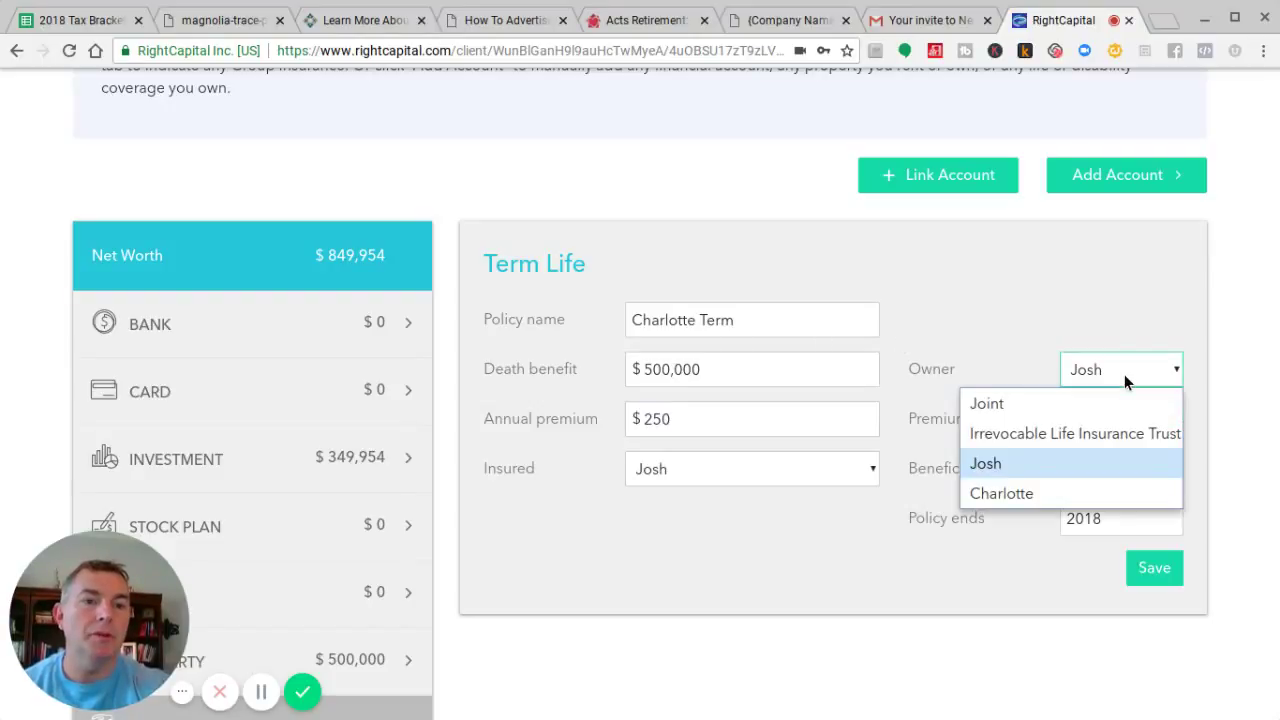
click(1036, 488)
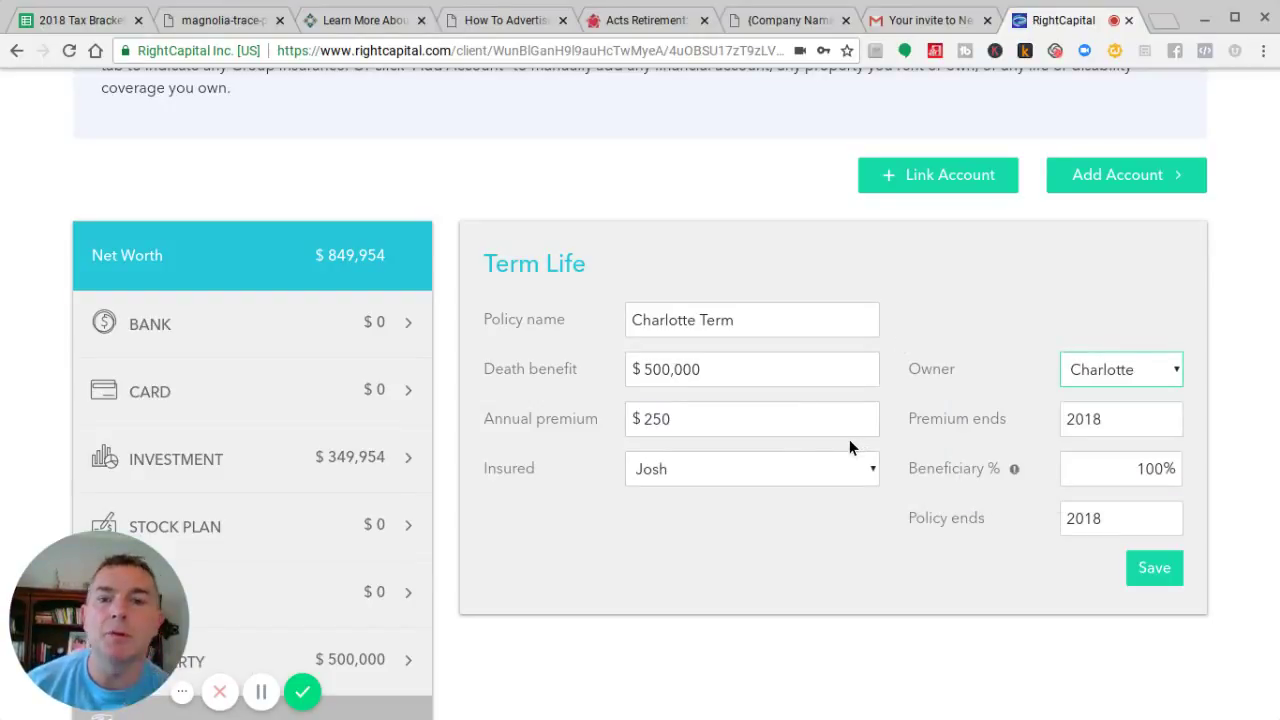
- Make the wife the insured person on her term life policy and set the premium end year to 2030
click(747, 467)
click(727, 536)
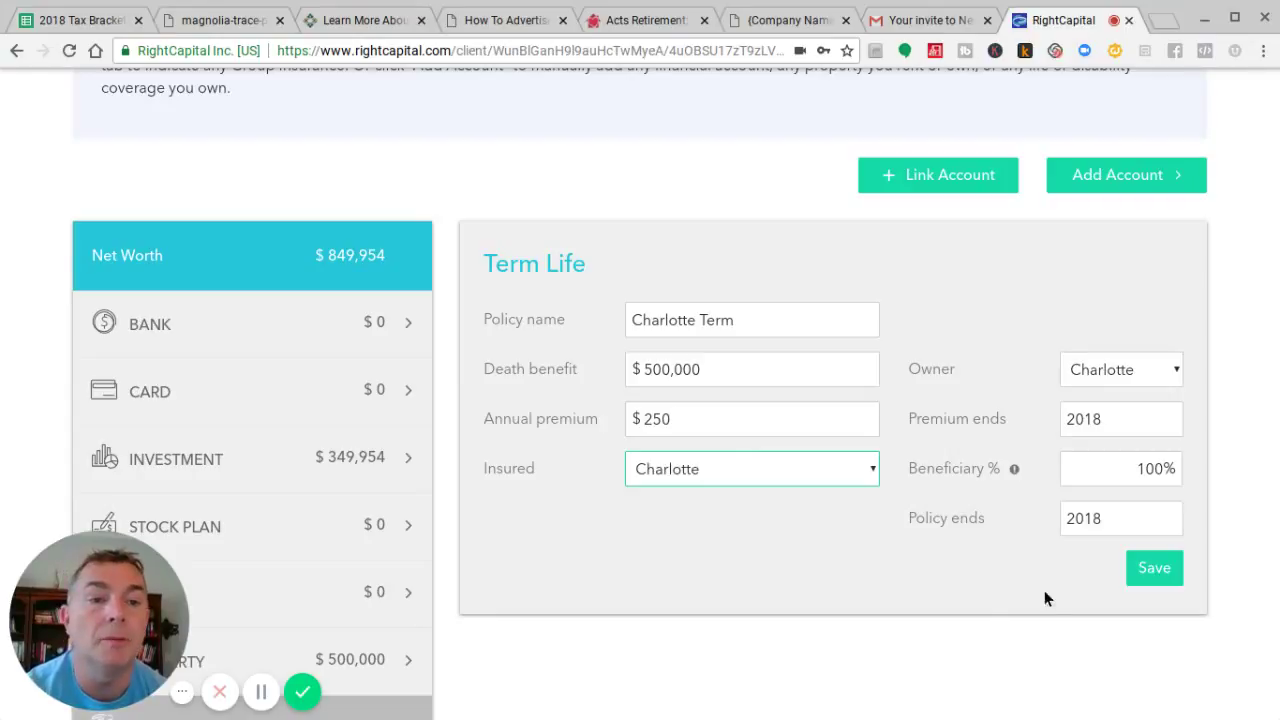
click(1119, 418)
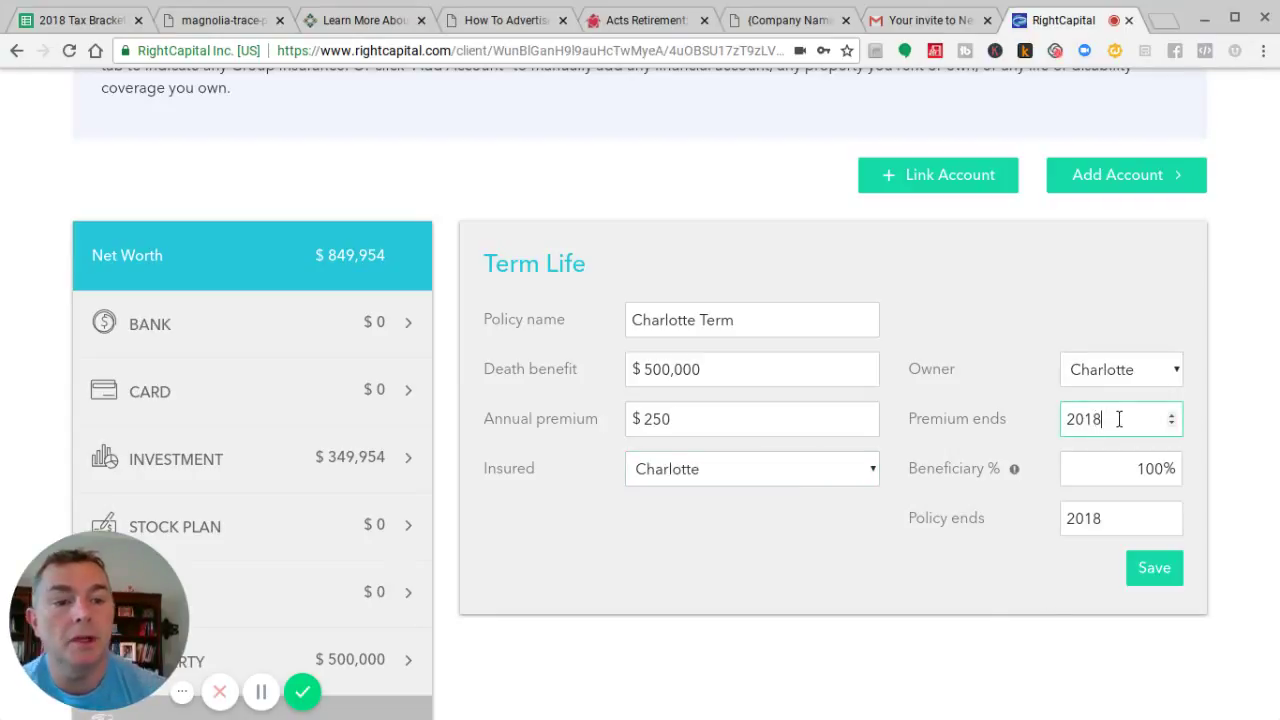
key(BackSpace)
key(BackSpace)
text(30)
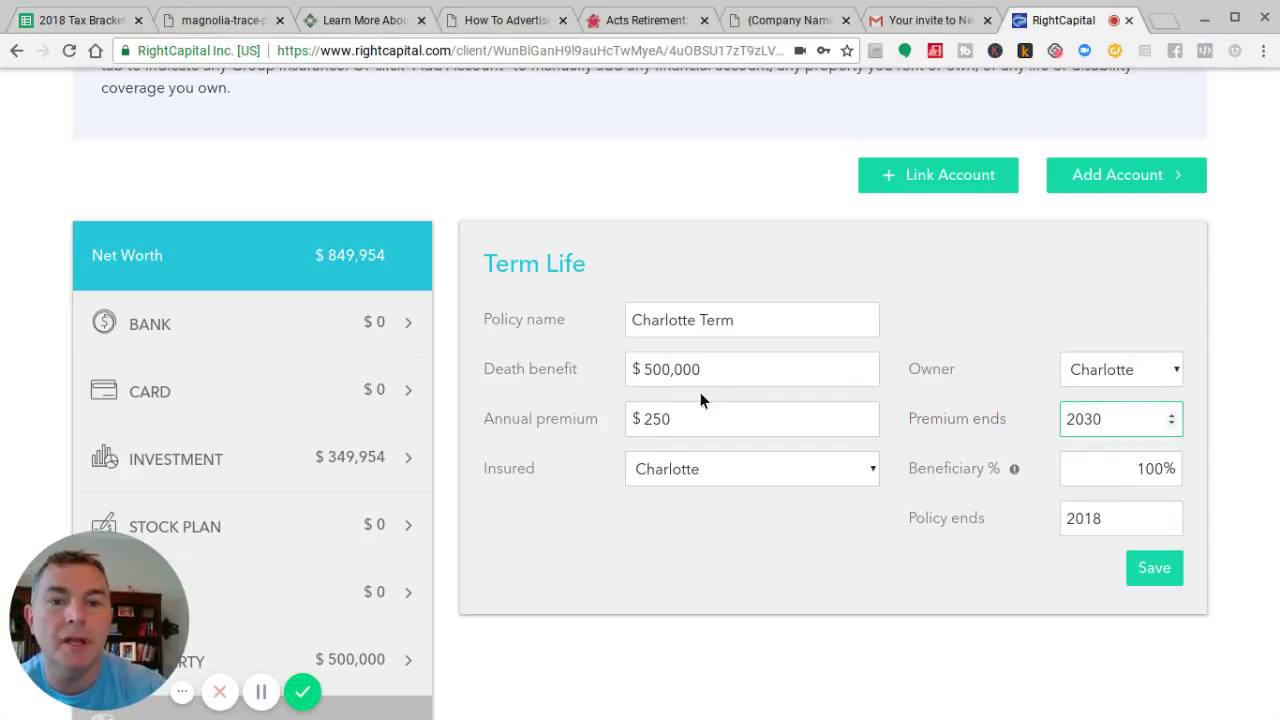
- Set the policy end year of the wife's term life policy to 2030
click(1140, 517)
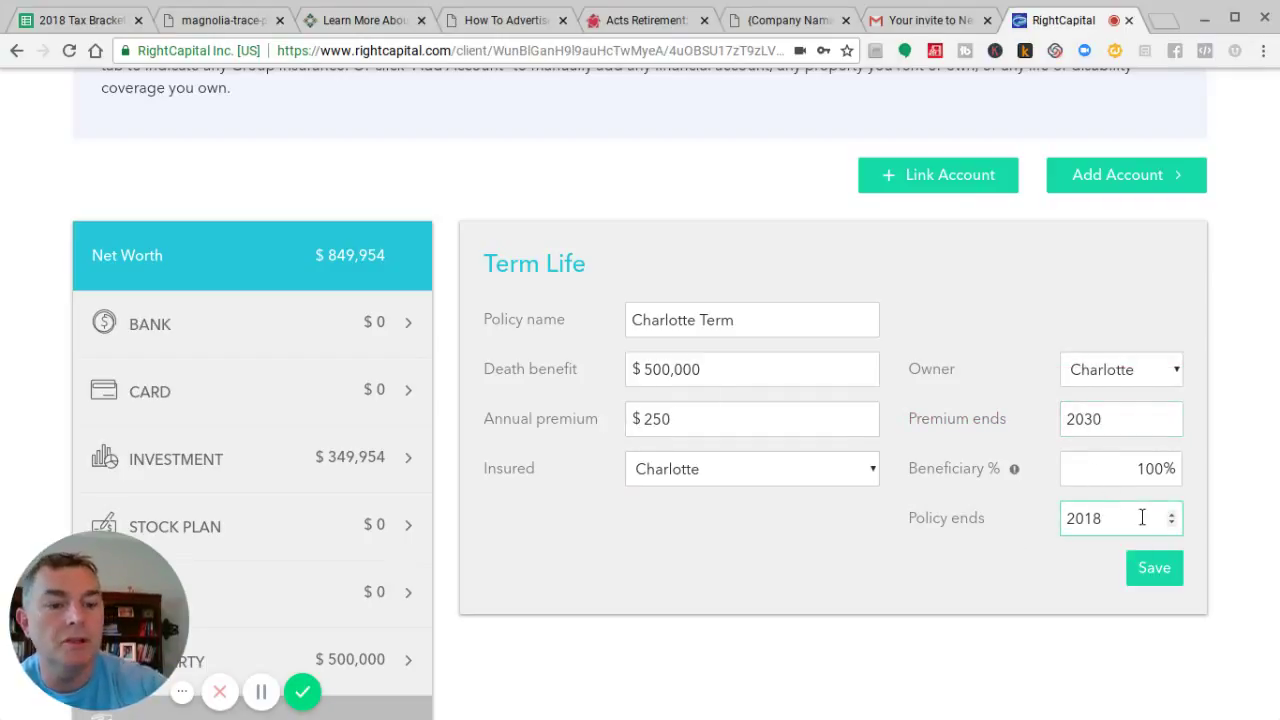
key(BackSpace)
key(BackSpace)
text(3)
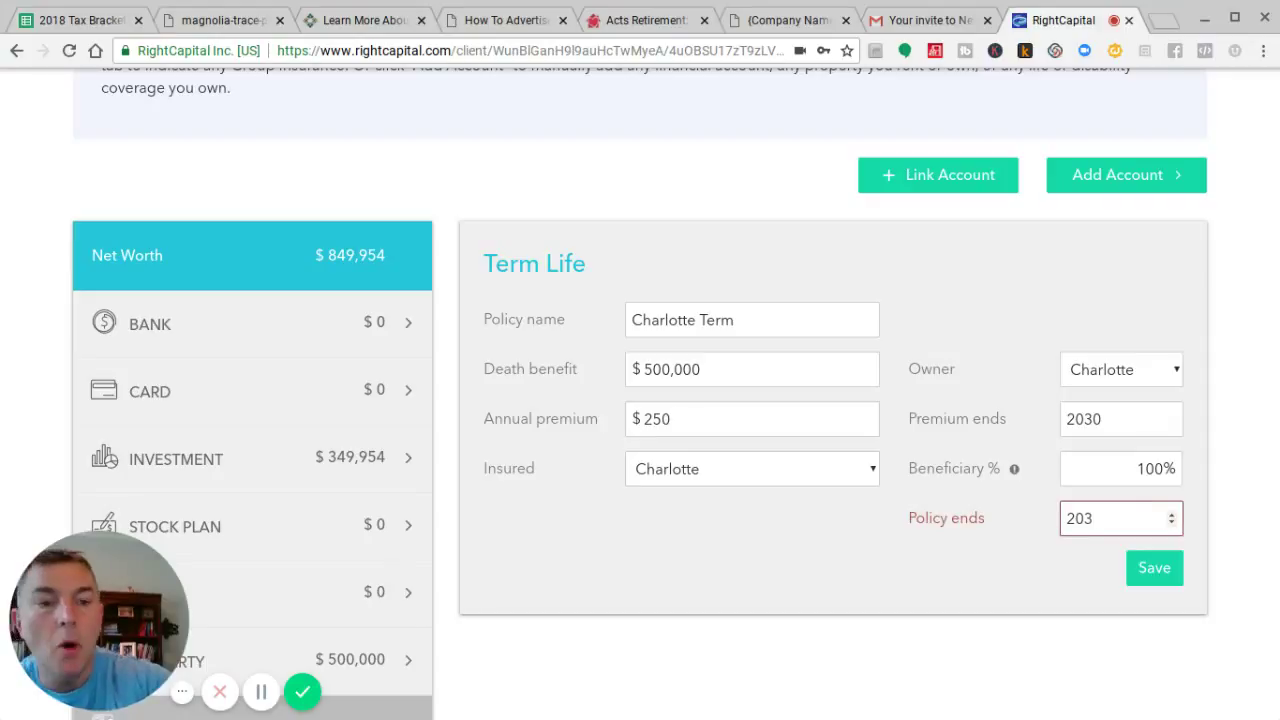
text(0)
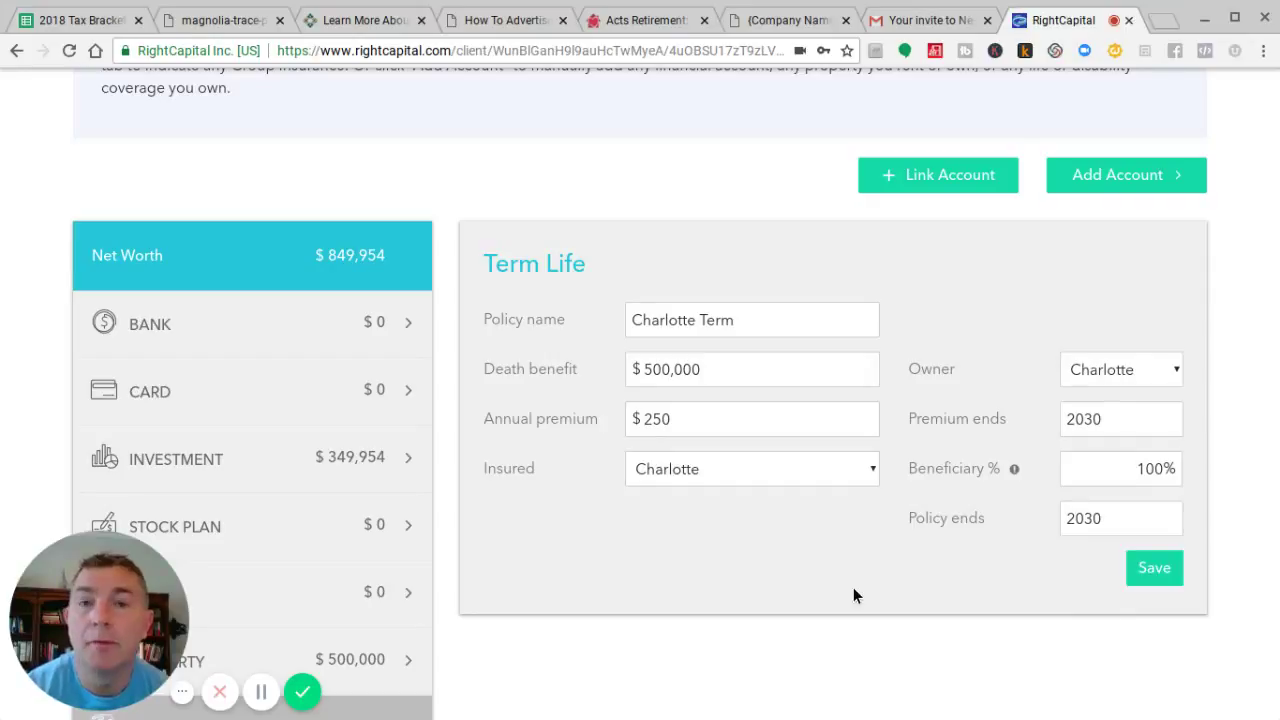
- Open the Loan category in the net worth list
scroll(853, 587, down, 1)
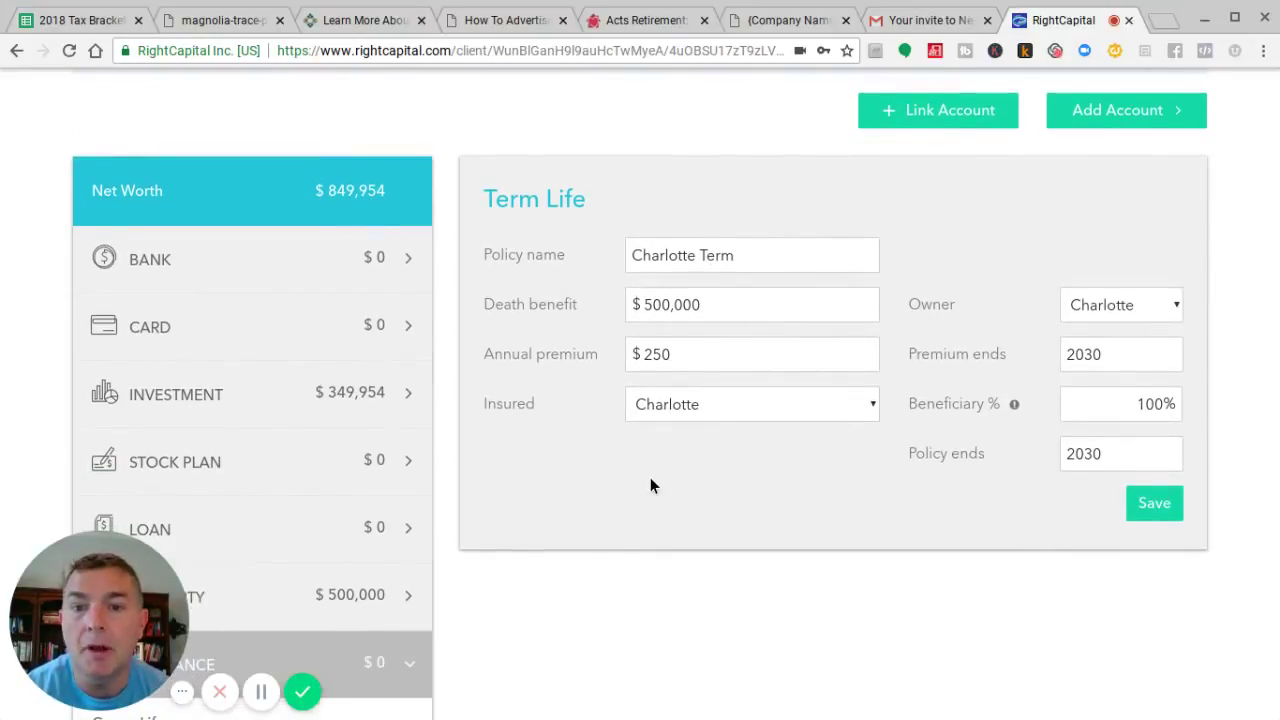
scroll(650, 480, down, 1)
click(279, 436)
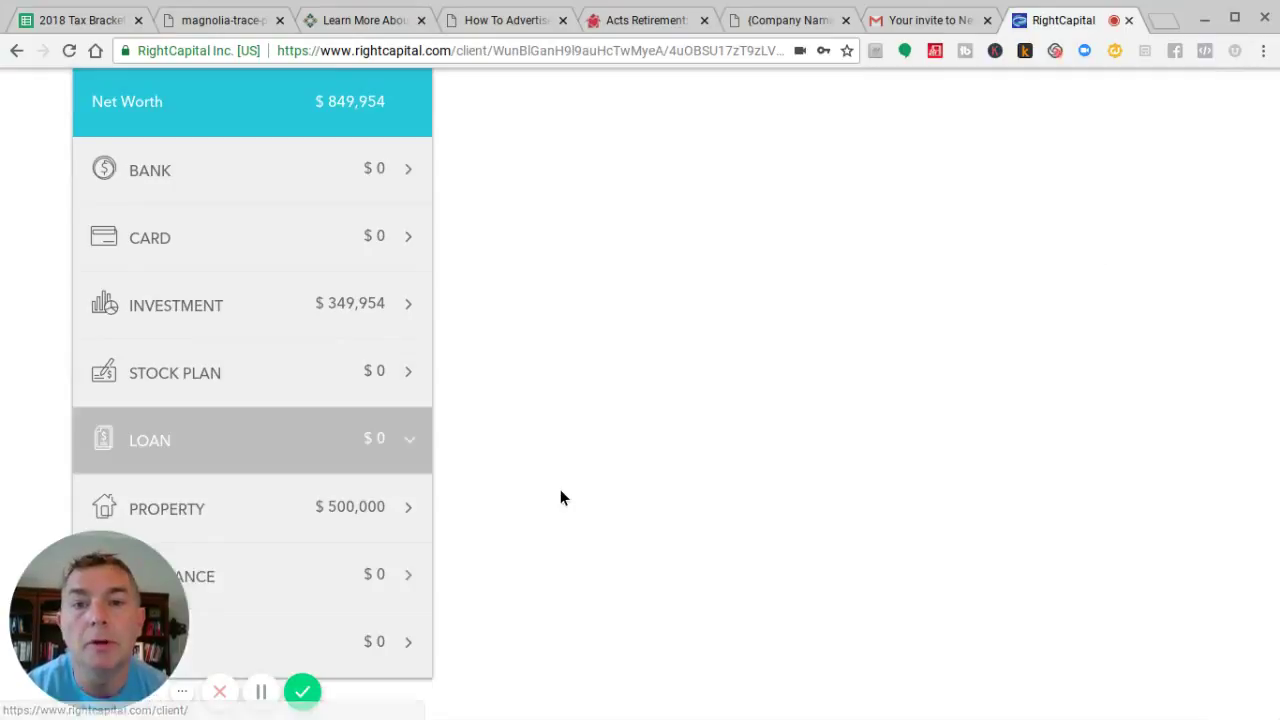